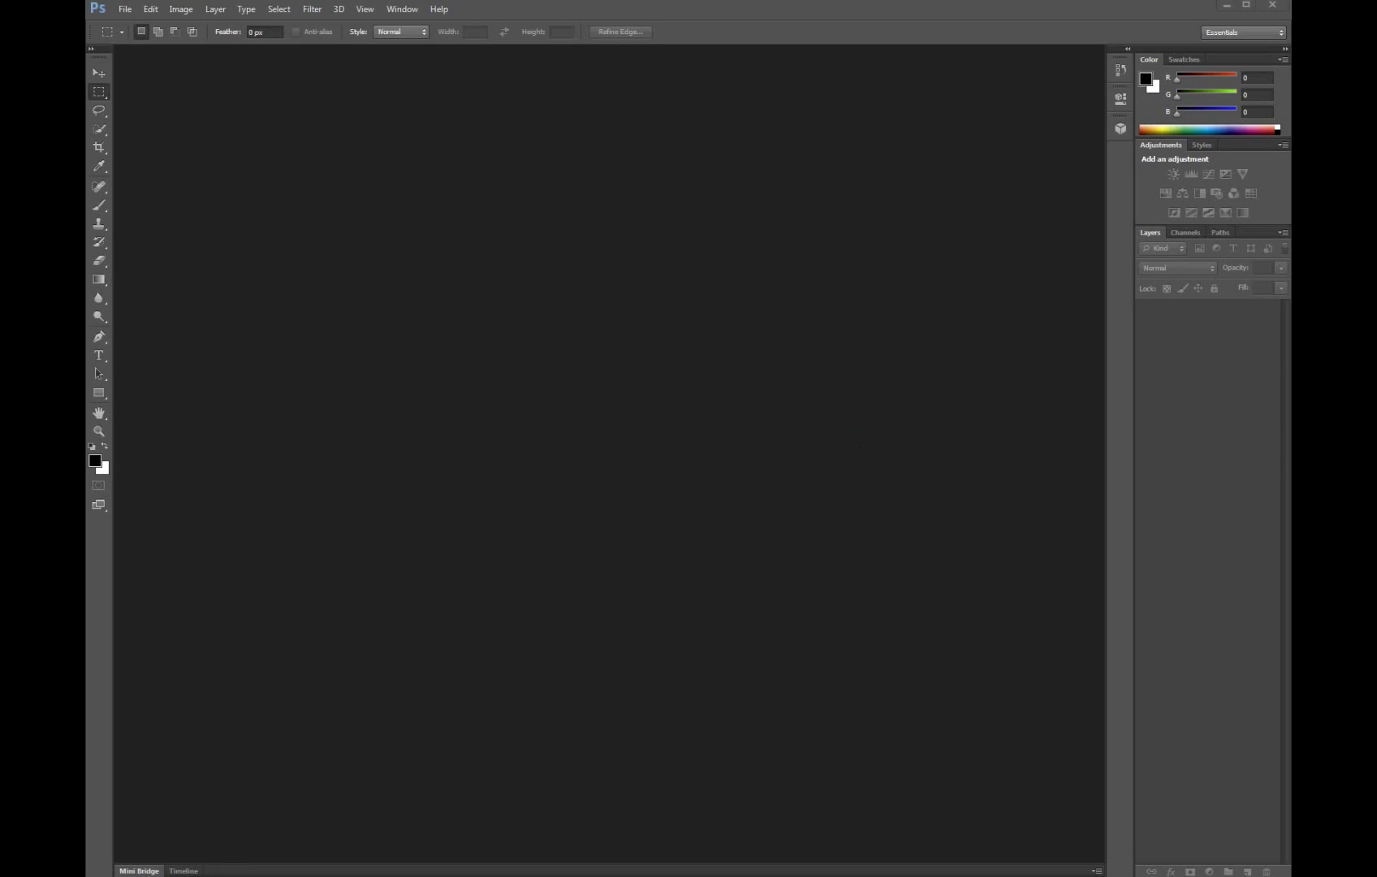
# - Open the flagv2_03.psd mockup from the video demo 02 folder
pyautogui.hotkey('ctrl', 'o')
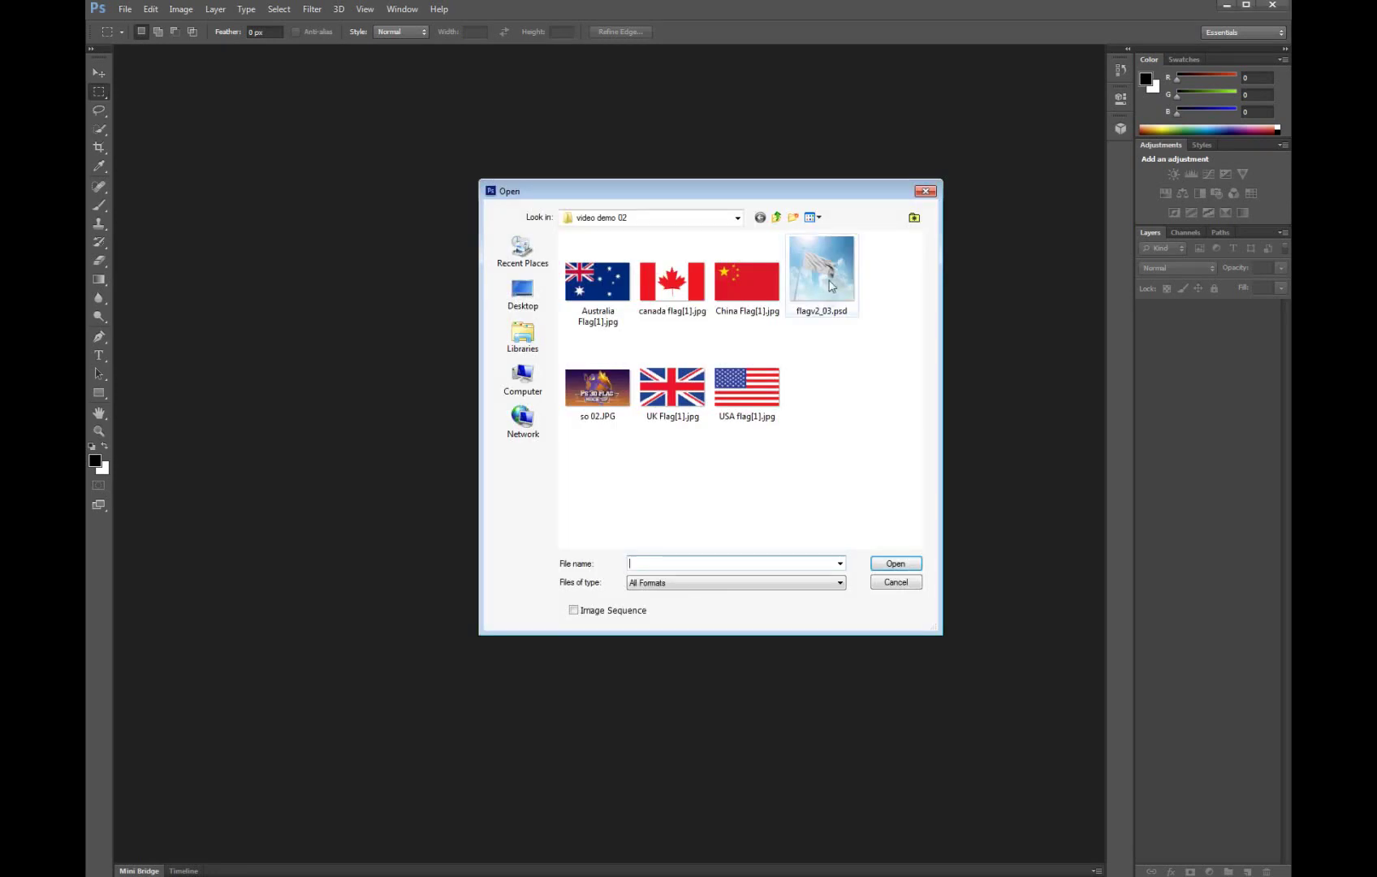
pyautogui.doubleClick(831, 286)
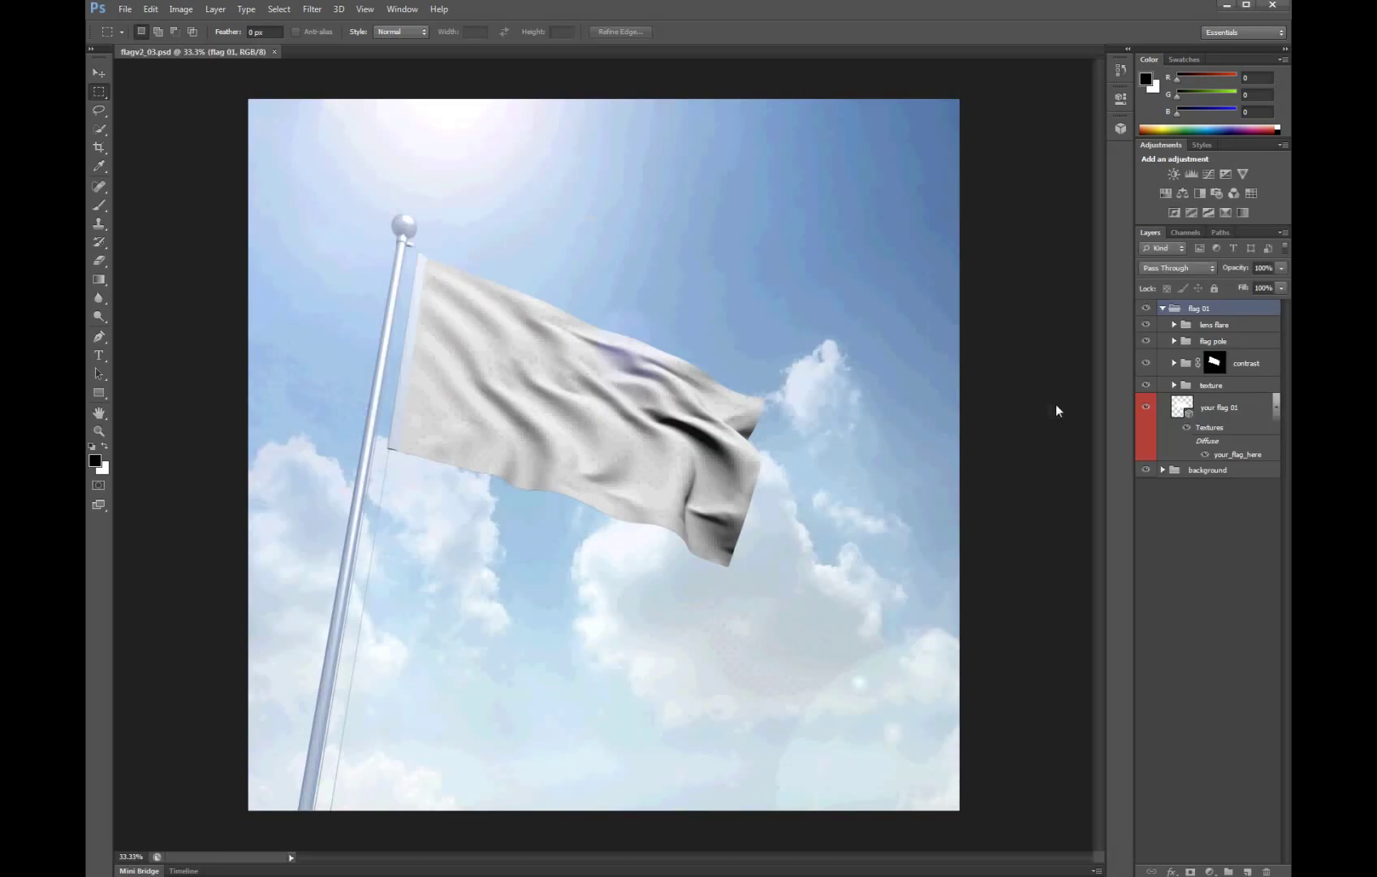
pyautogui.click(1146, 324)
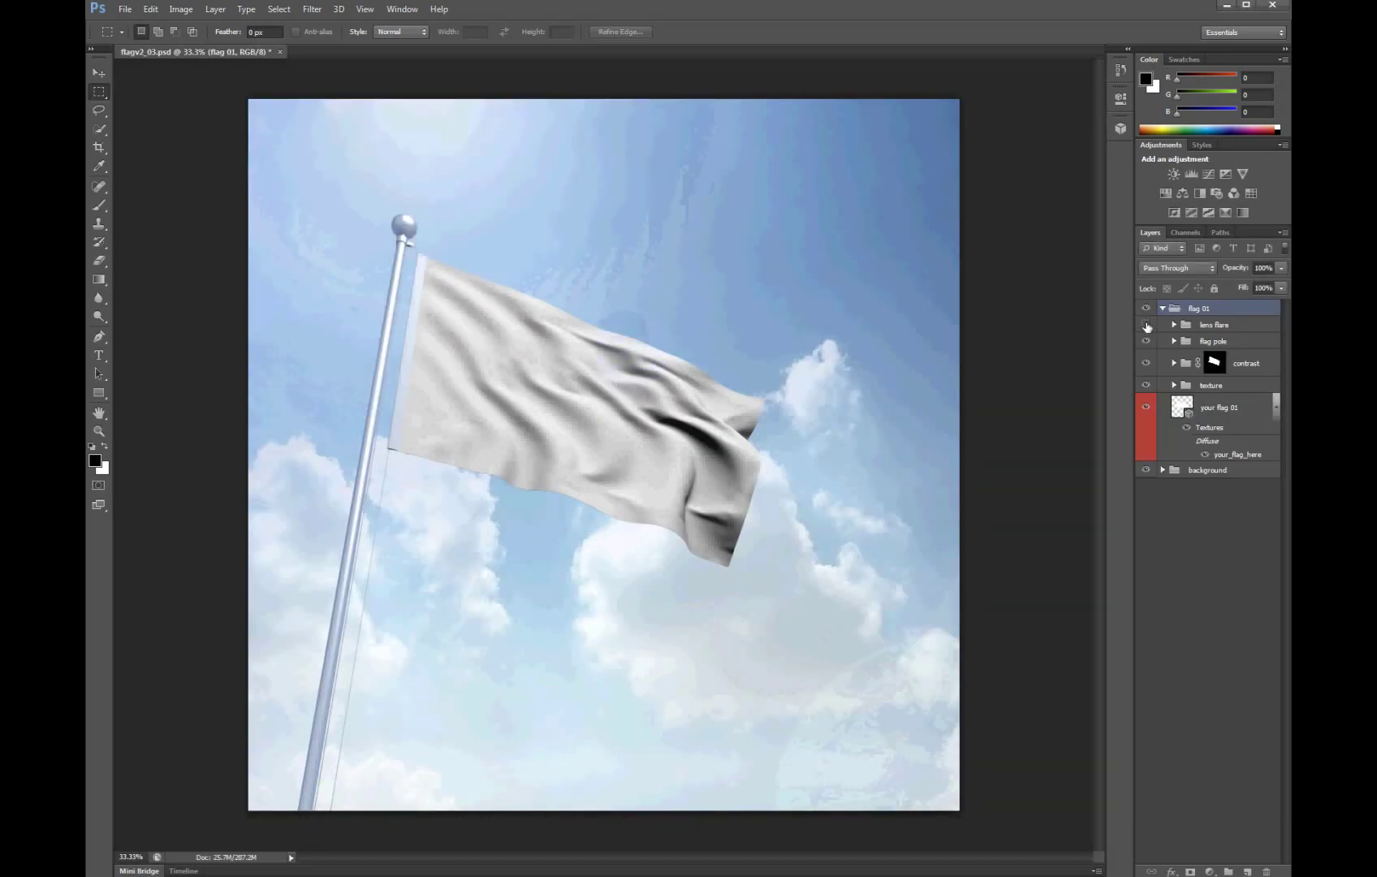
pyautogui.click(1146, 324)
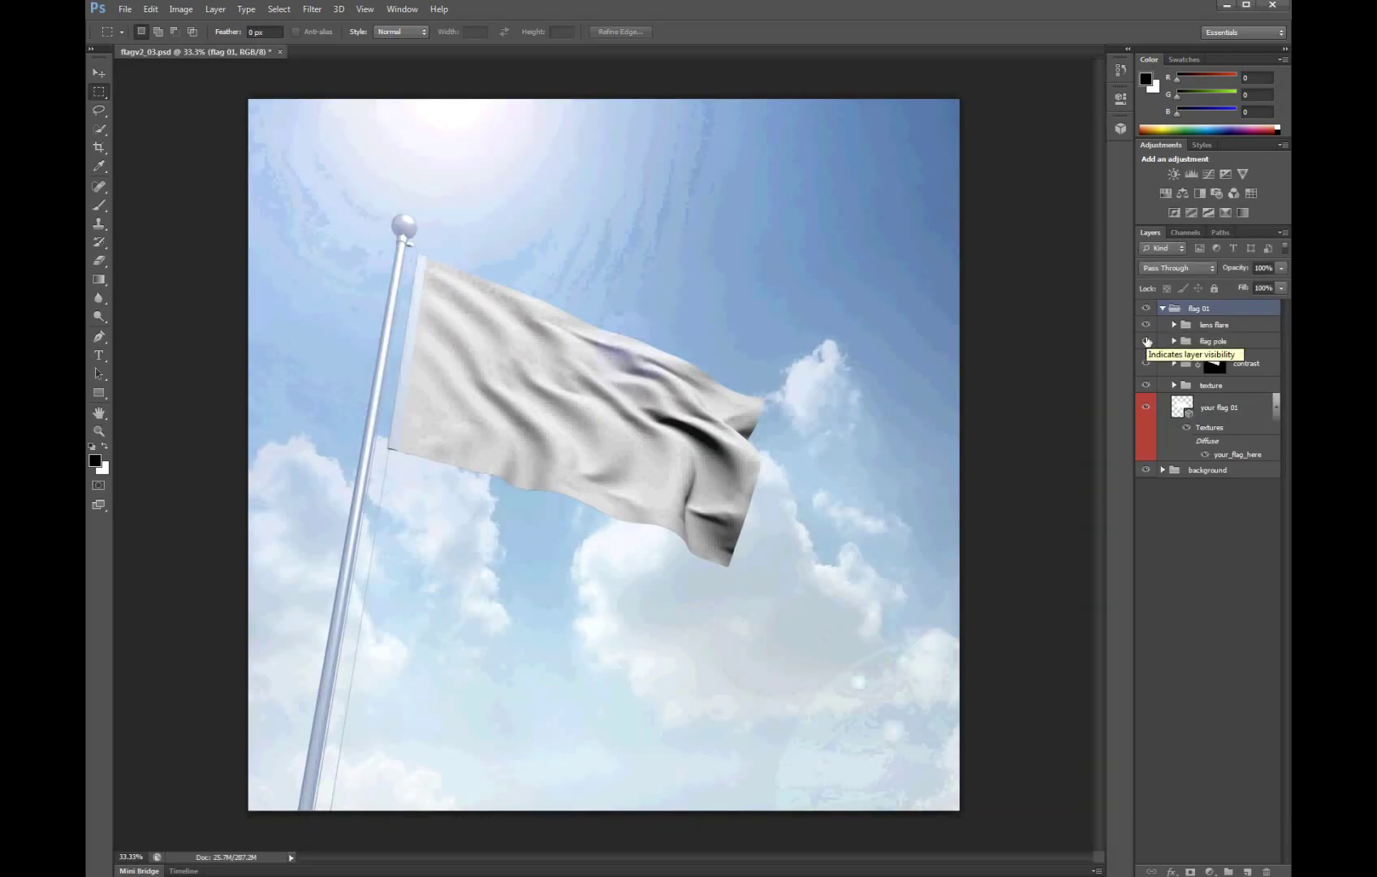
pyautogui.click(1146, 341)
pyautogui.click(1146, 341)
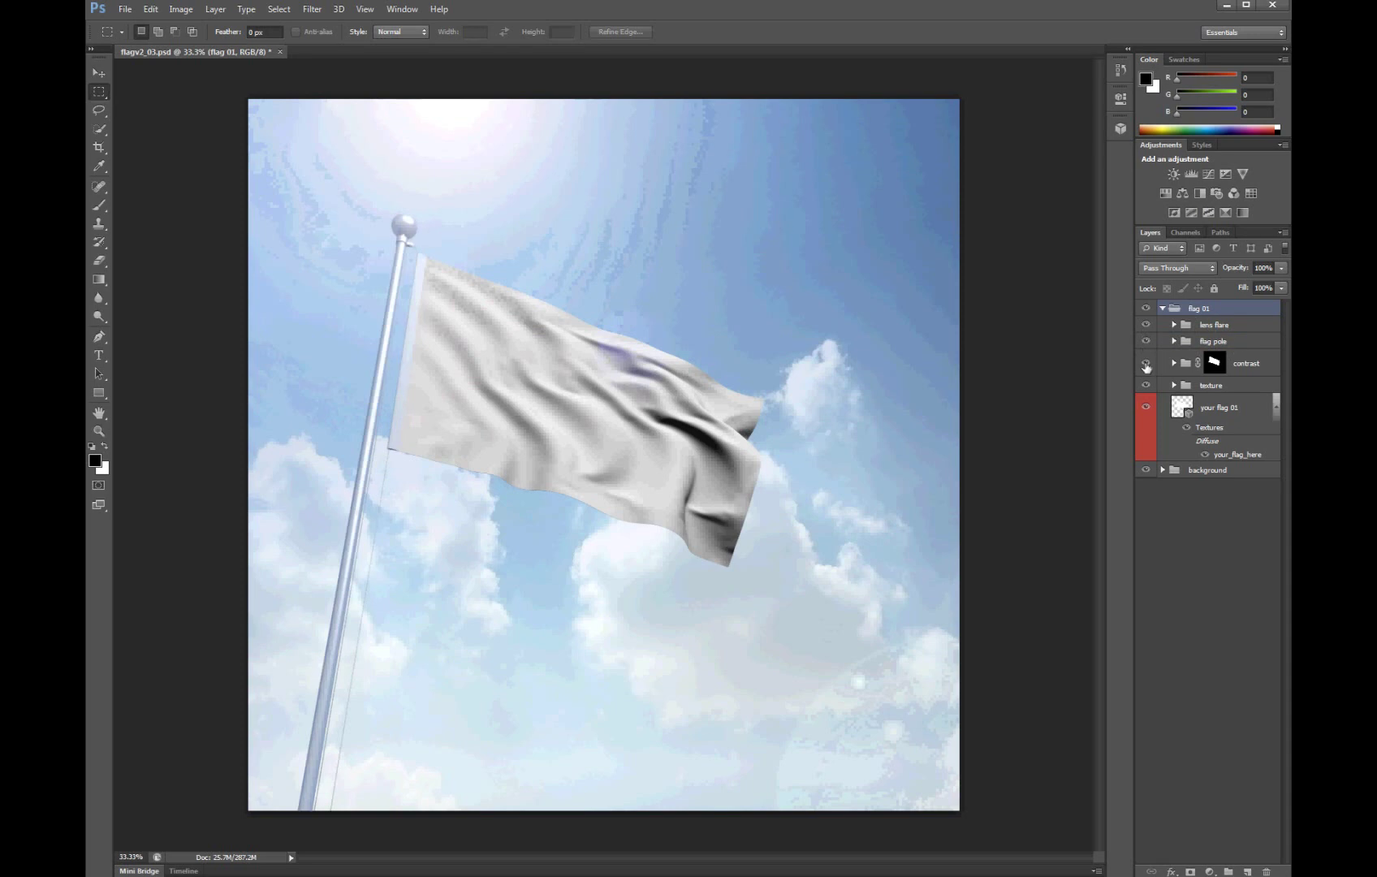
pyautogui.click(1146, 385)
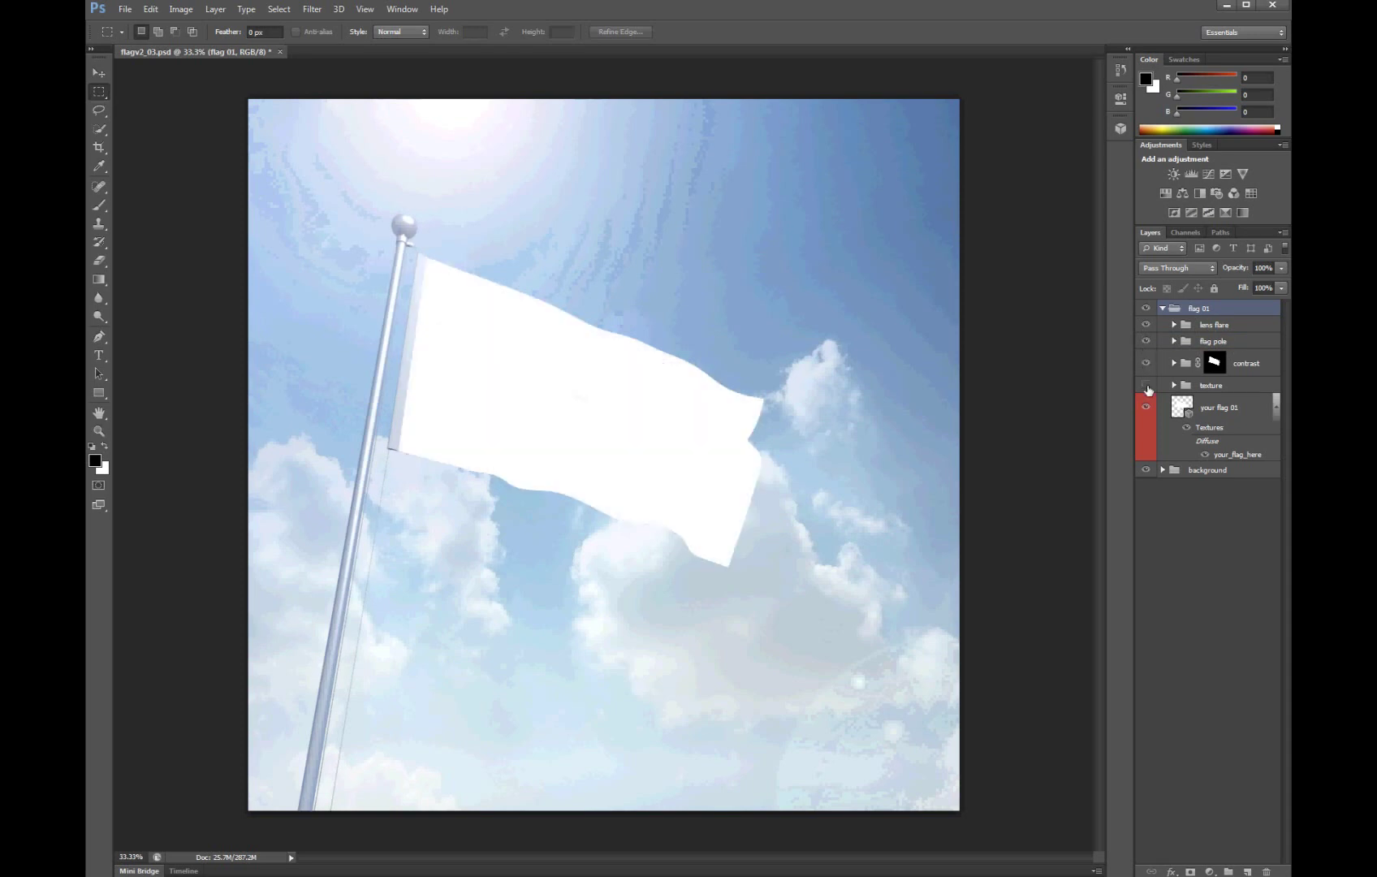
pyautogui.click(1145, 407)
pyautogui.click(1145, 408)
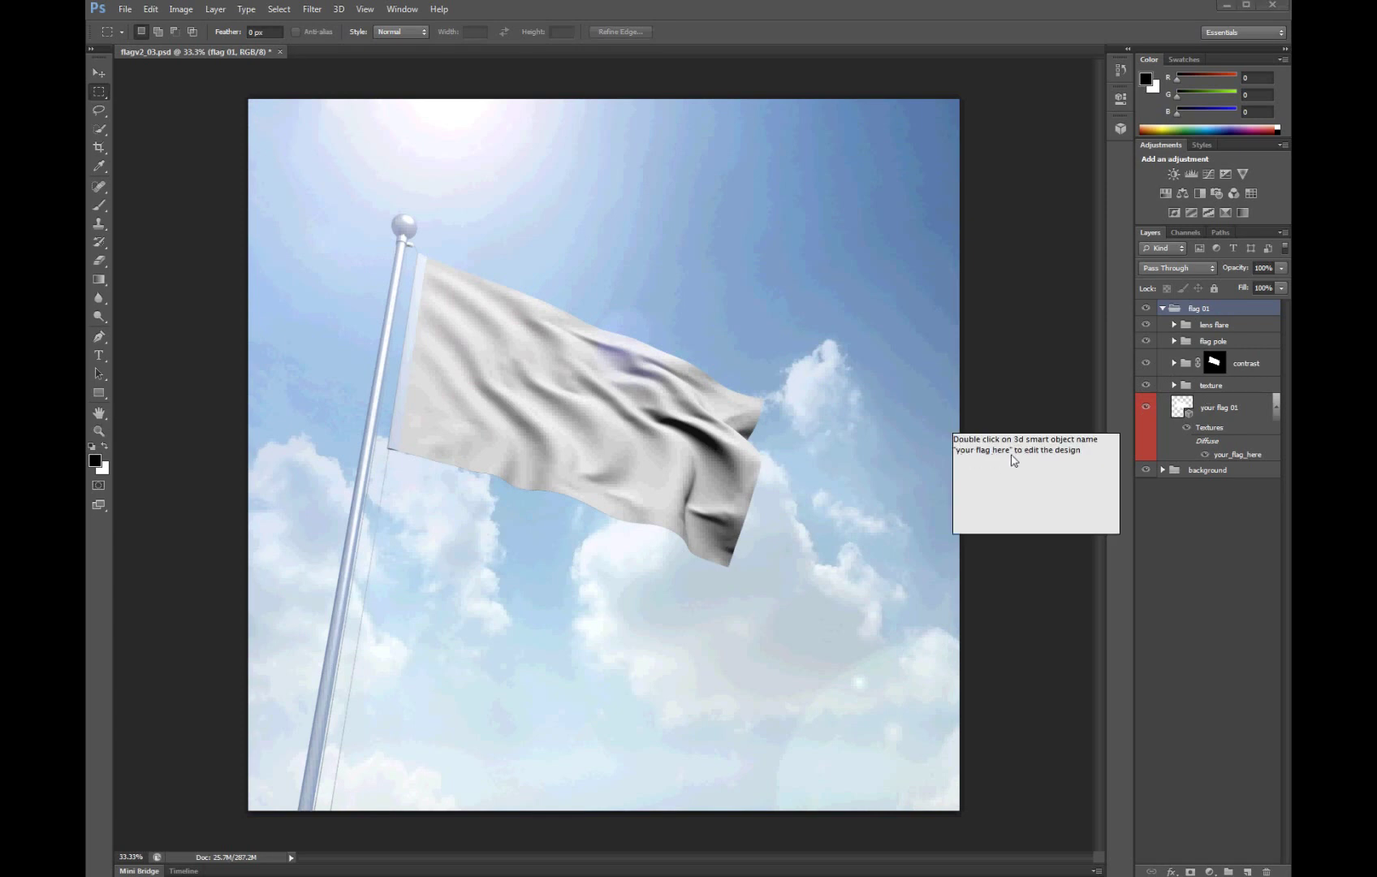
# - Copy the entire so 02.JPG artwork from inside the your_flag_here smart object
pyautogui.doubleClick(1226, 456)
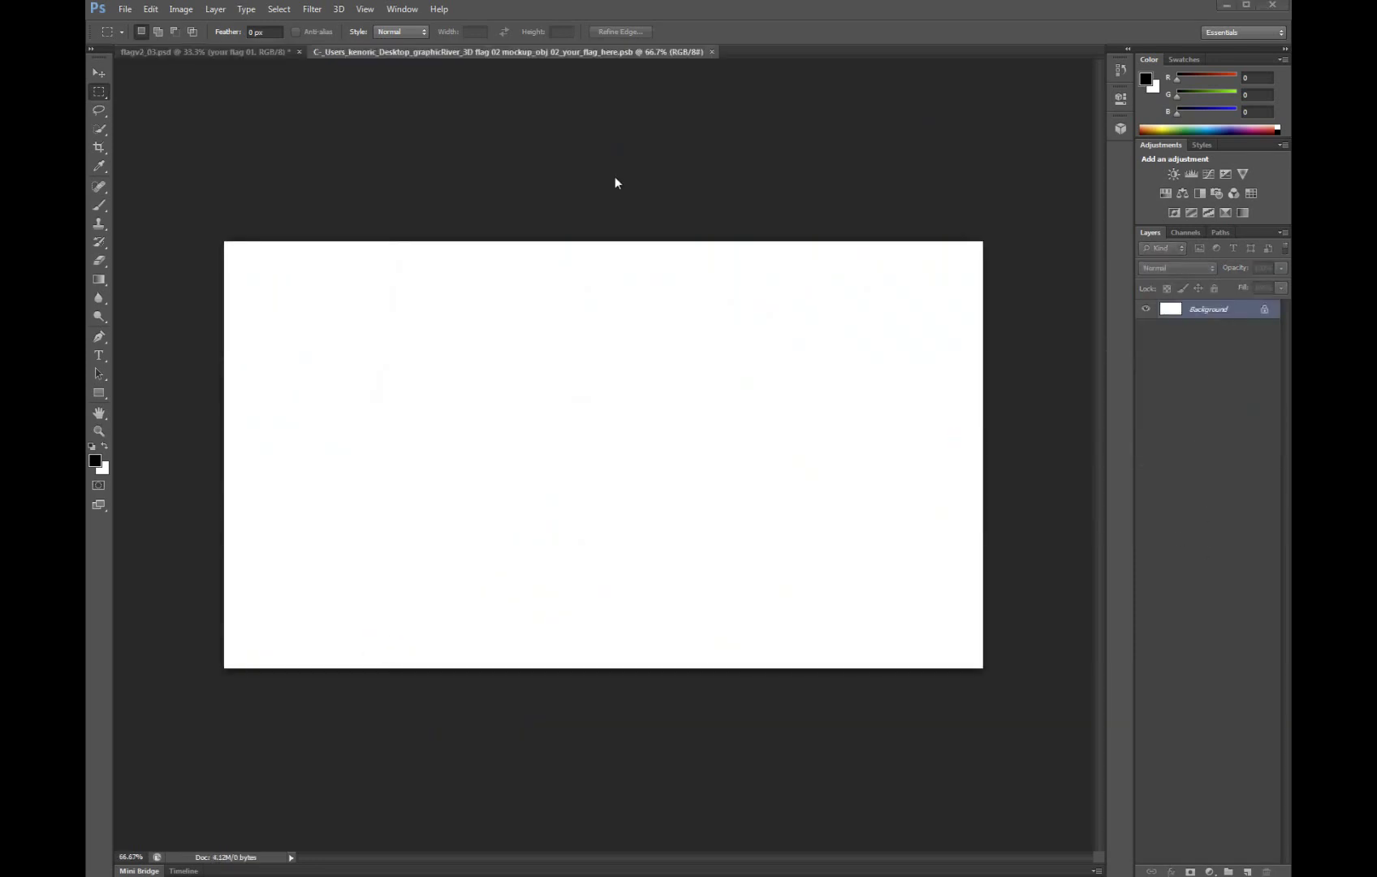
pyautogui.hotkey('ctrl', 'o')
pyautogui.click(603, 403)
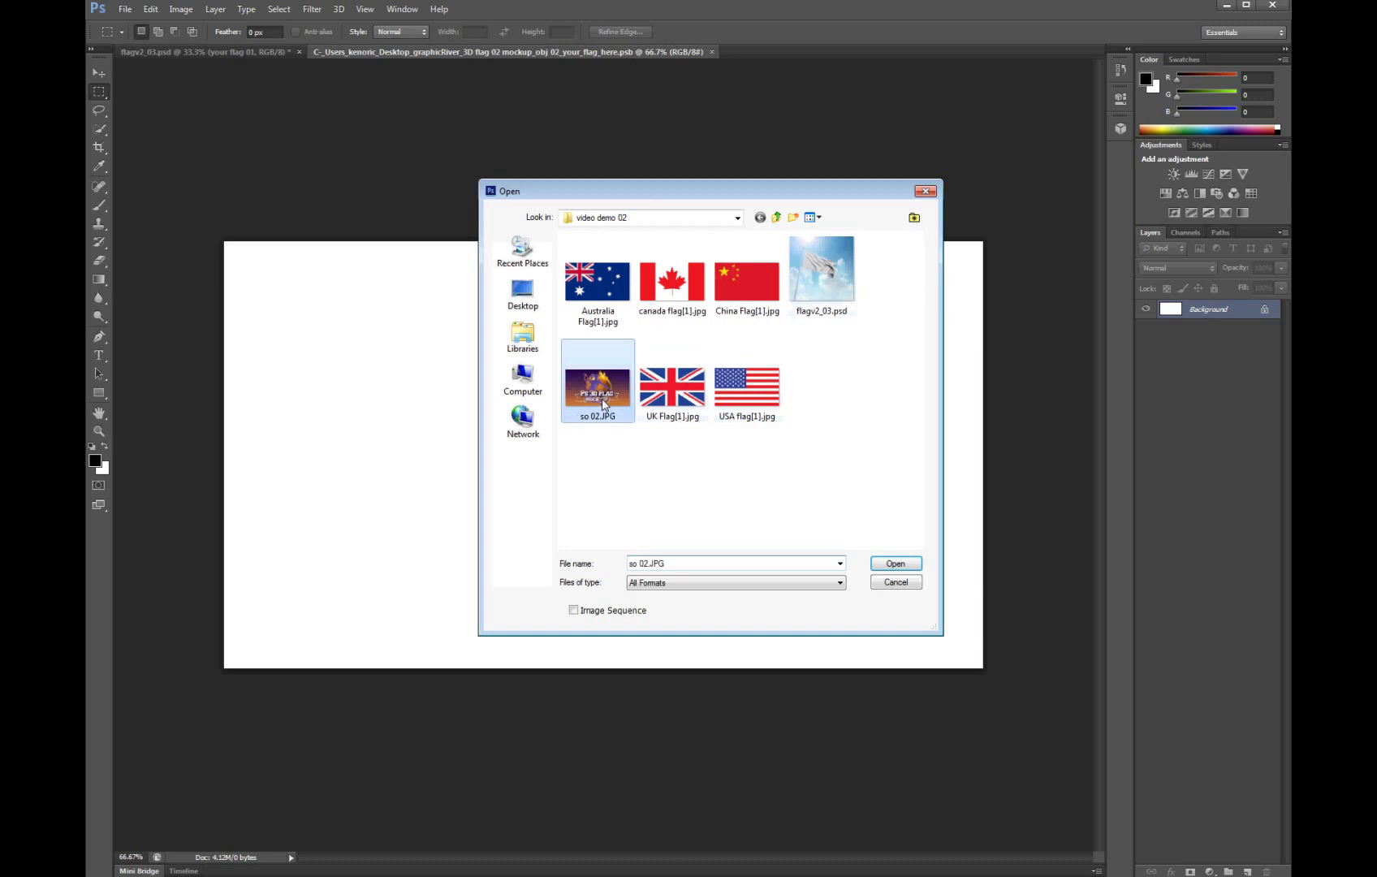
pyautogui.doubleClick(603, 402)
pyautogui.hotkey('ctrl', 'a')
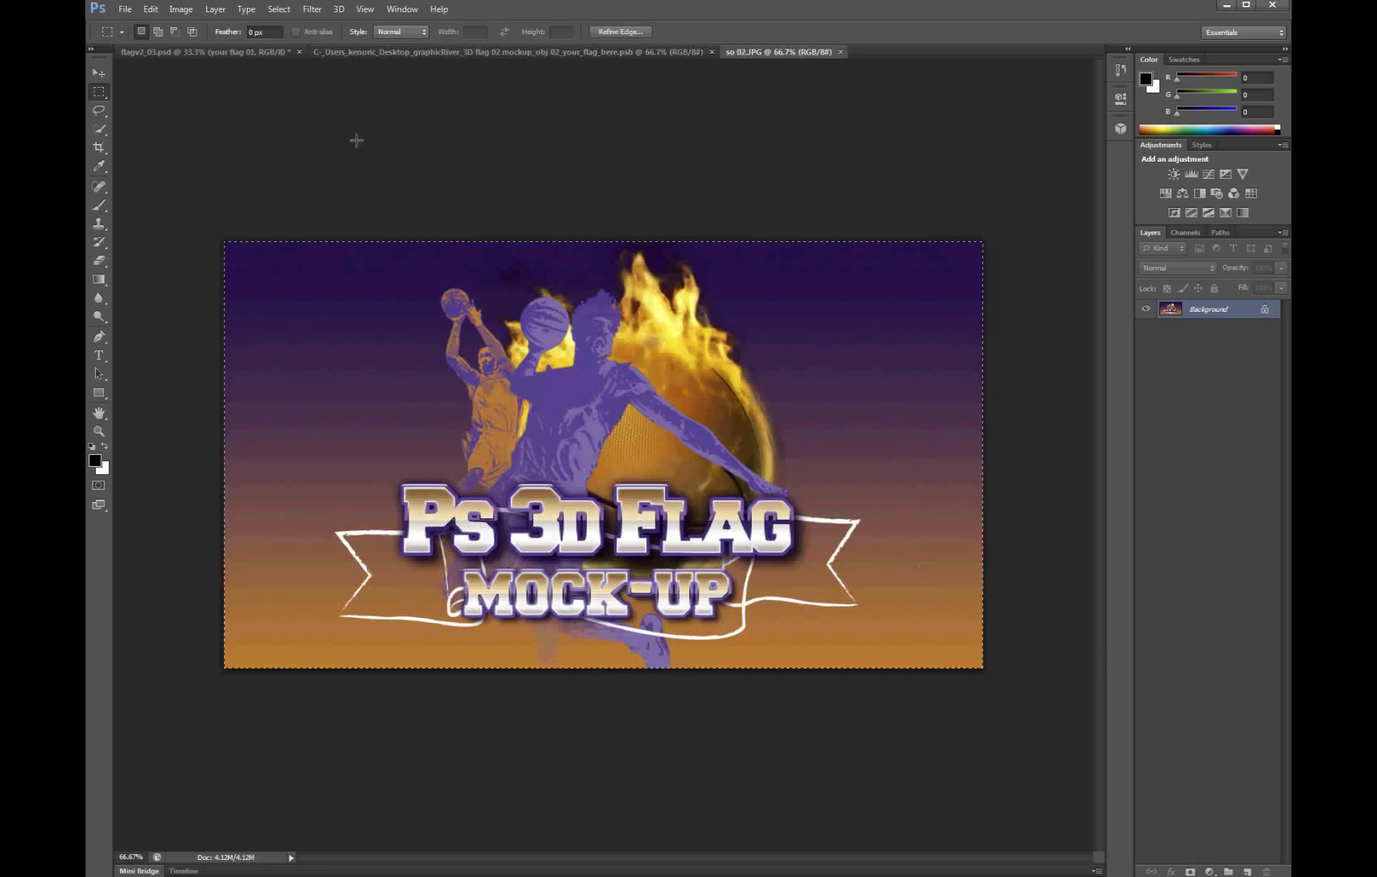
pyautogui.click(150, 9)
pyautogui.click(178, 101)
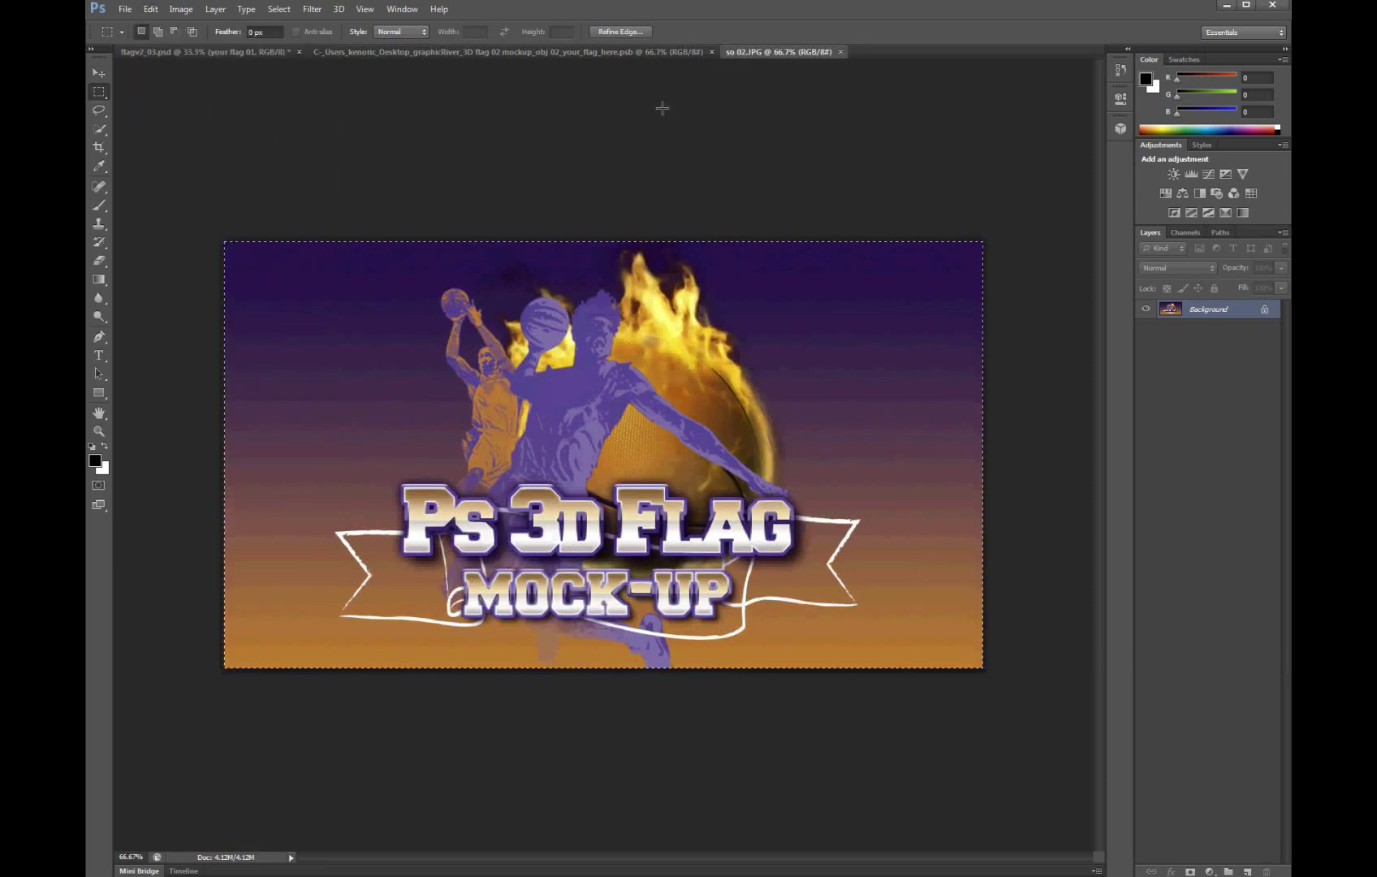
pyautogui.click(842, 52)
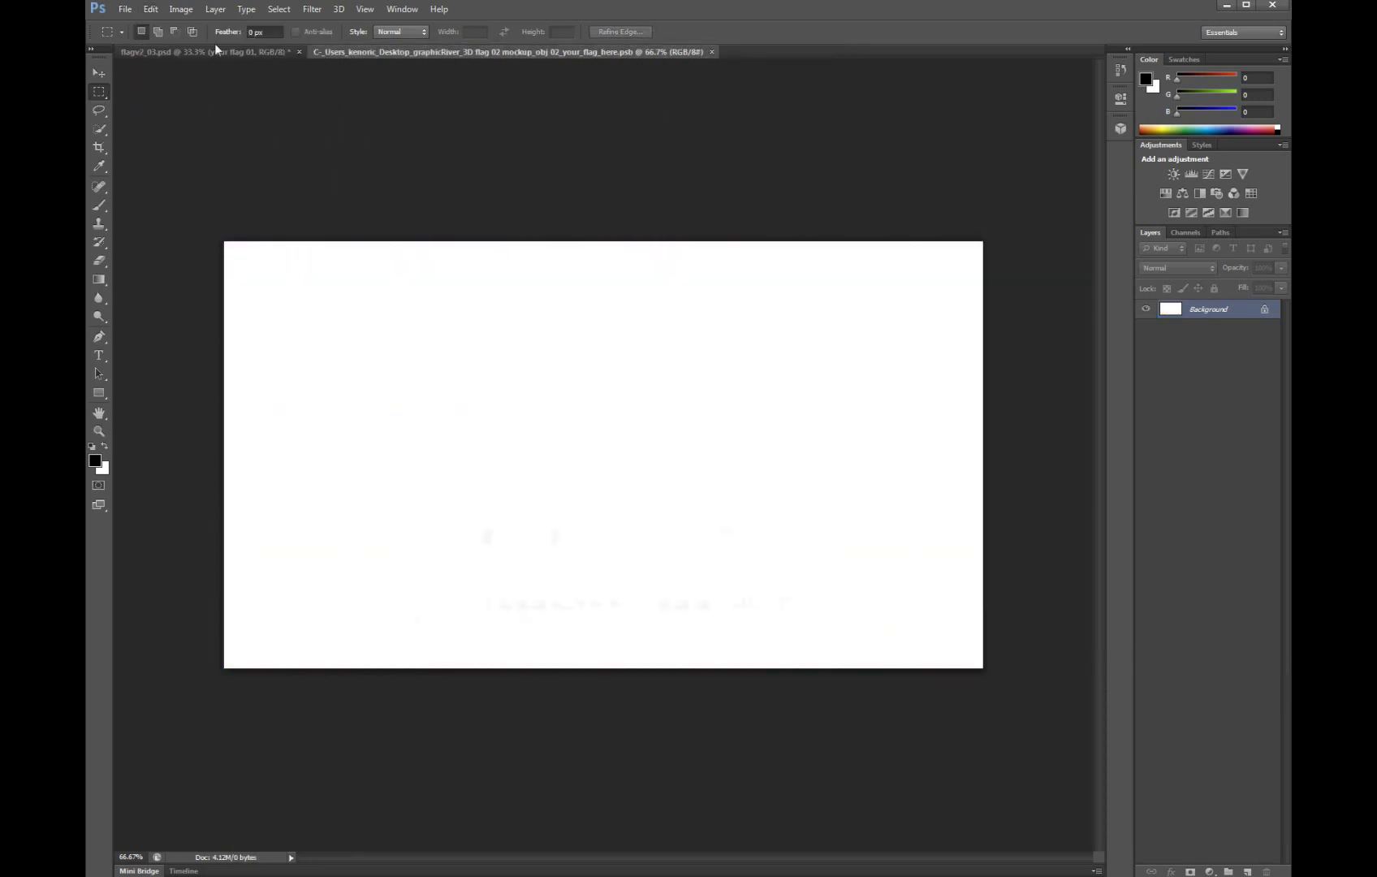
# - Paste the artwork into the flag design, then close and save it
pyautogui.click(150, 9)
pyautogui.click(162, 130)
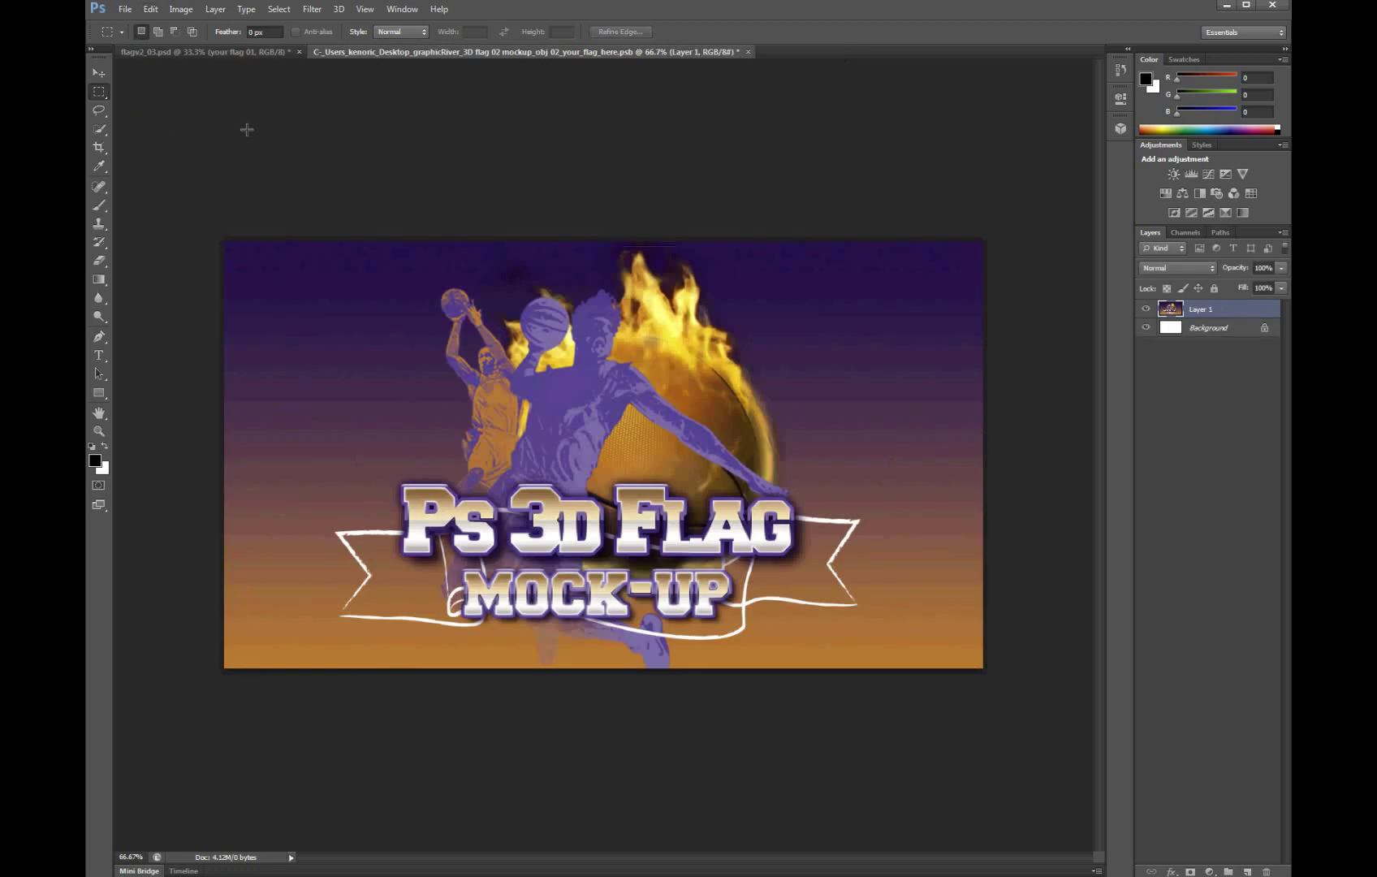
pyautogui.click(744, 52)
pyautogui.click(628, 327)
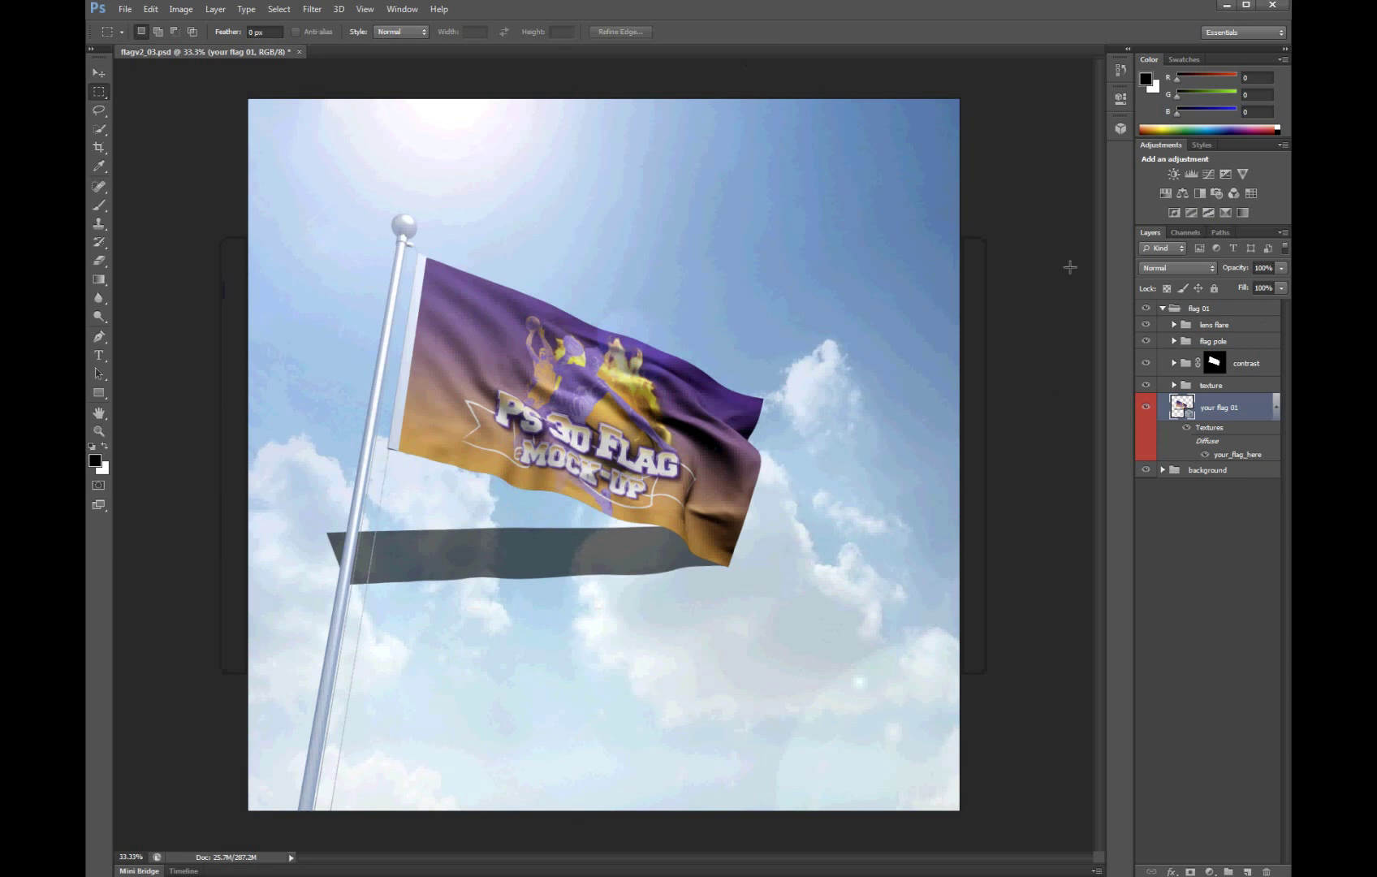
# - Set the Environment ground shadow opacity to 0% and expand the texture group
pyautogui.click(1120, 128)
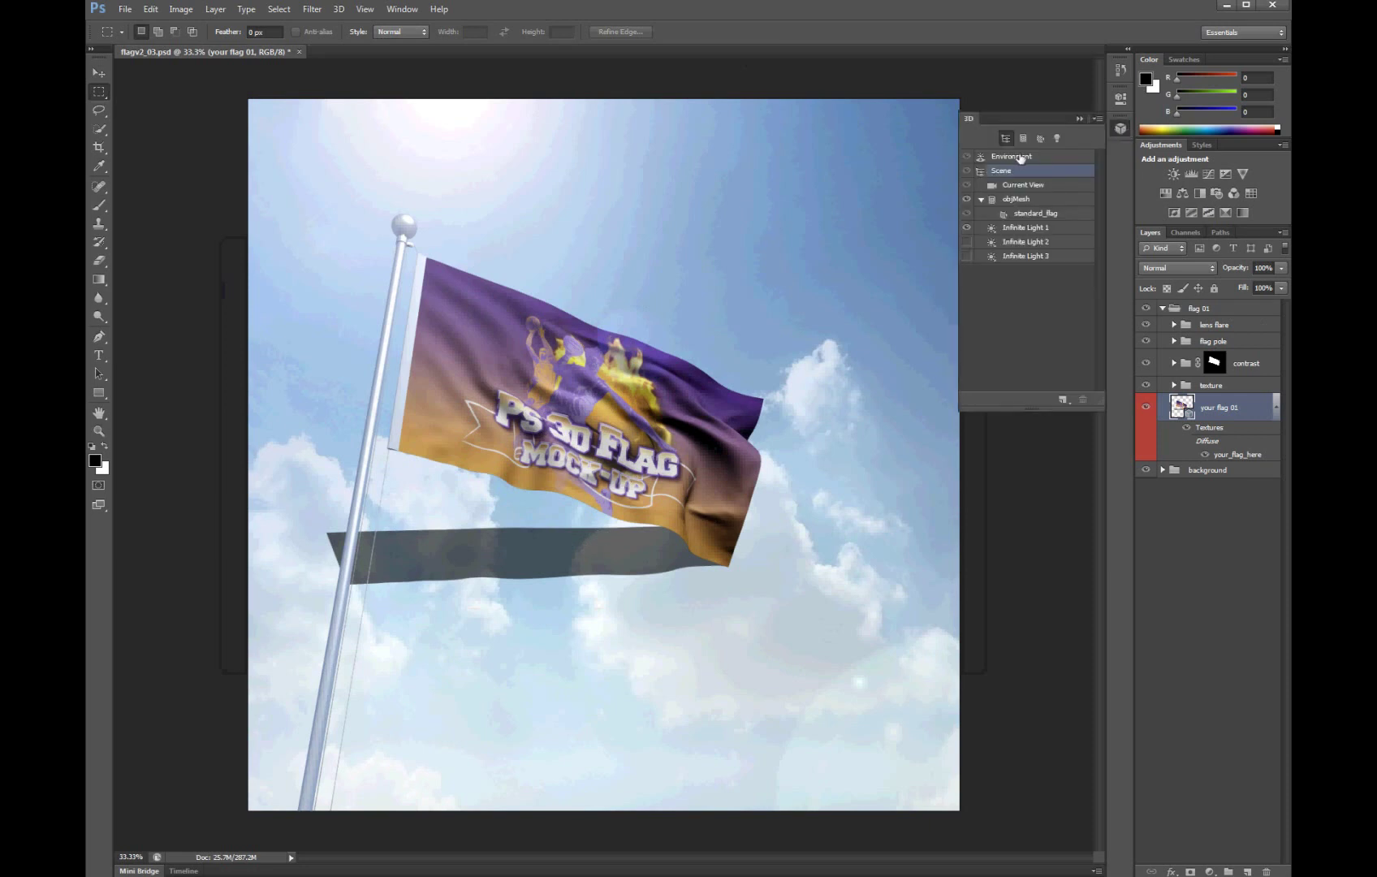
pyautogui.doubleClick(1019, 156)
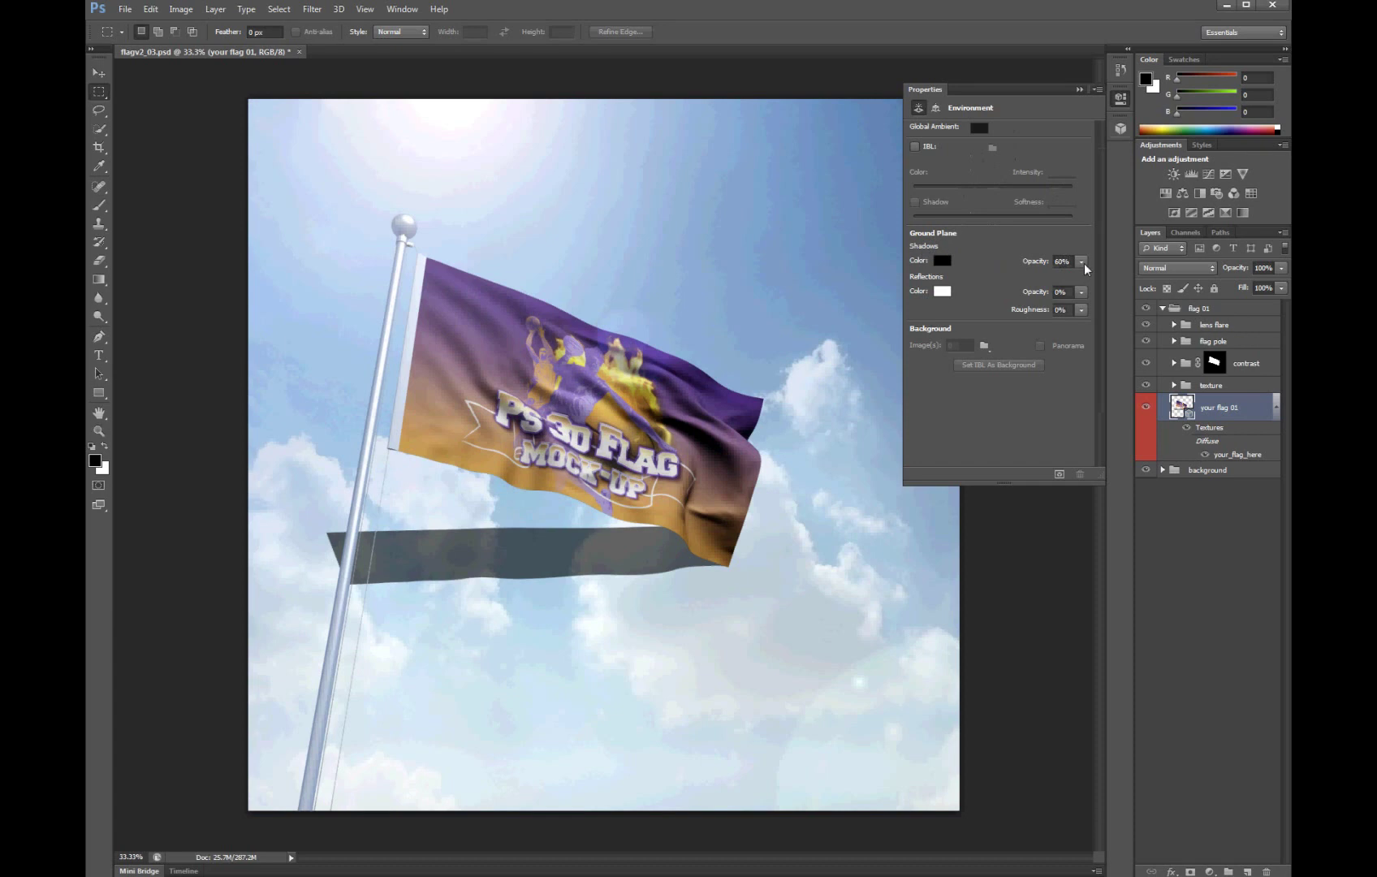
pyautogui.moveTo(1082, 261); pyautogui.dragTo(1002, 274)
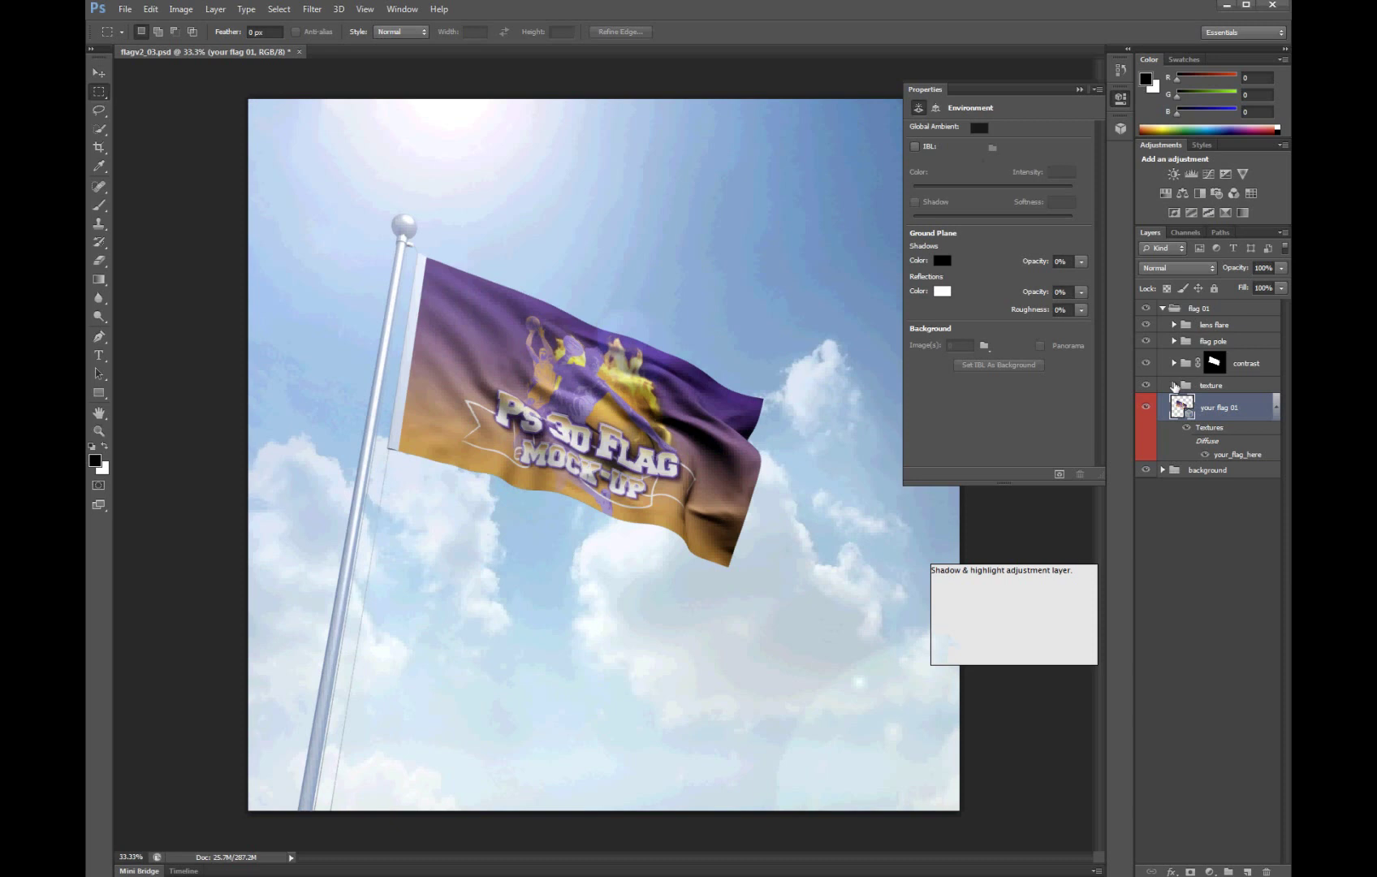
pyautogui.click(1174, 385)
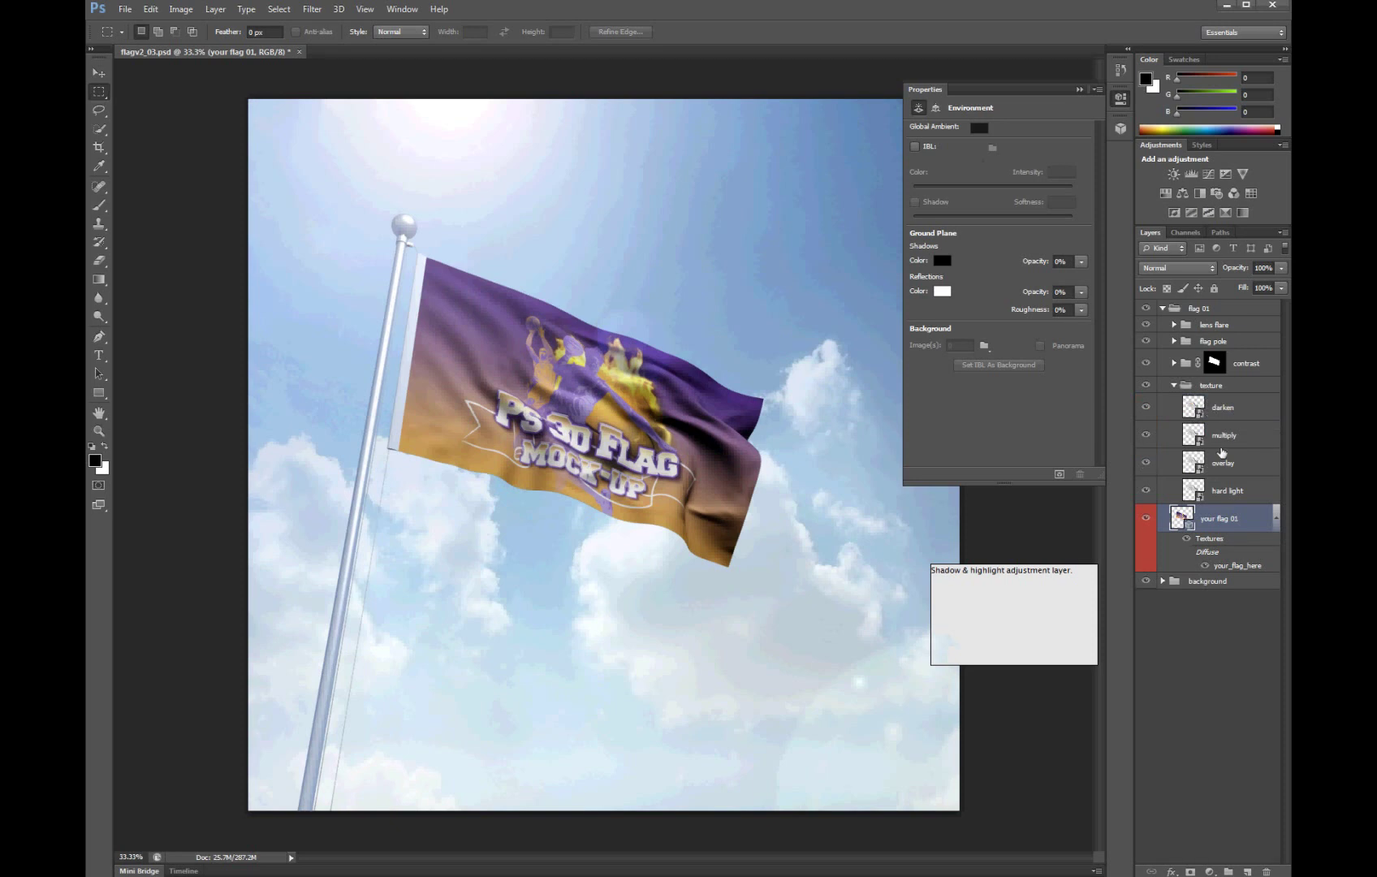
pyautogui.scroll(2, 644, 433)
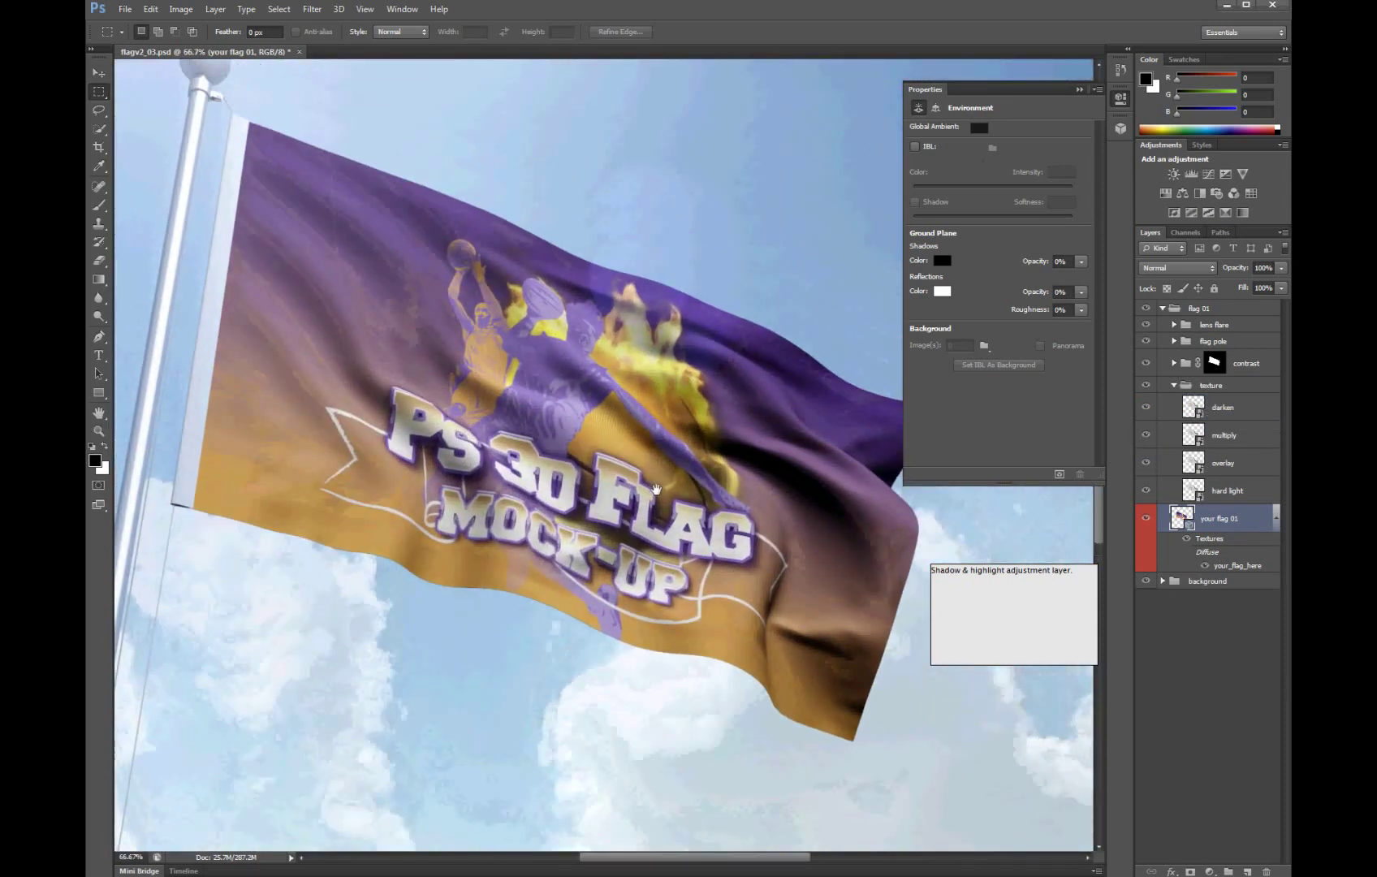
pyautogui.moveTo(643, 430); pyautogui.dragTo(646, 491)
pyautogui.click(1189, 407)
pyautogui.click(1146, 407)
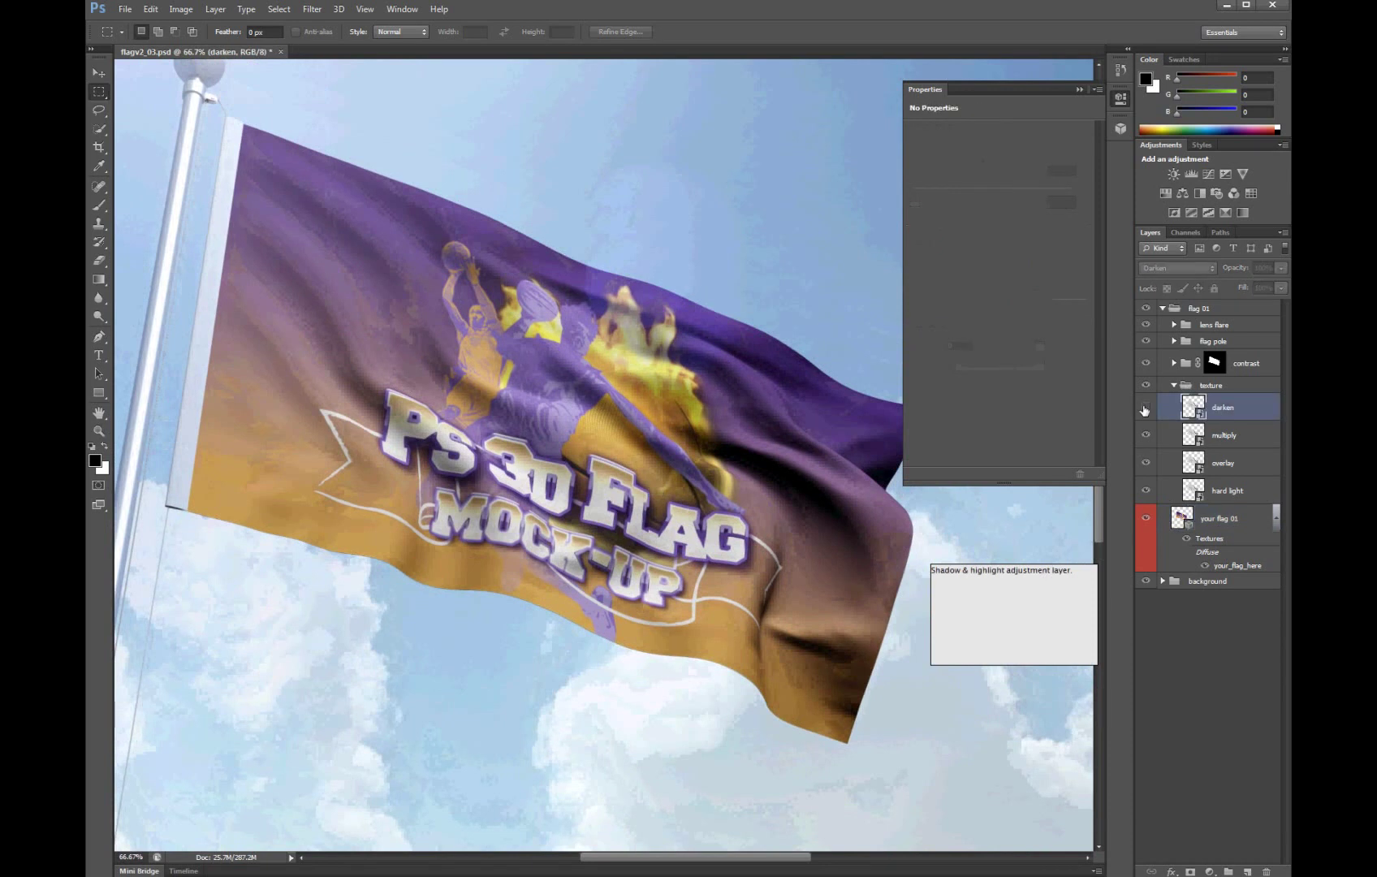
pyautogui.click(1145, 435)
pyautogui.click(1145, 462)
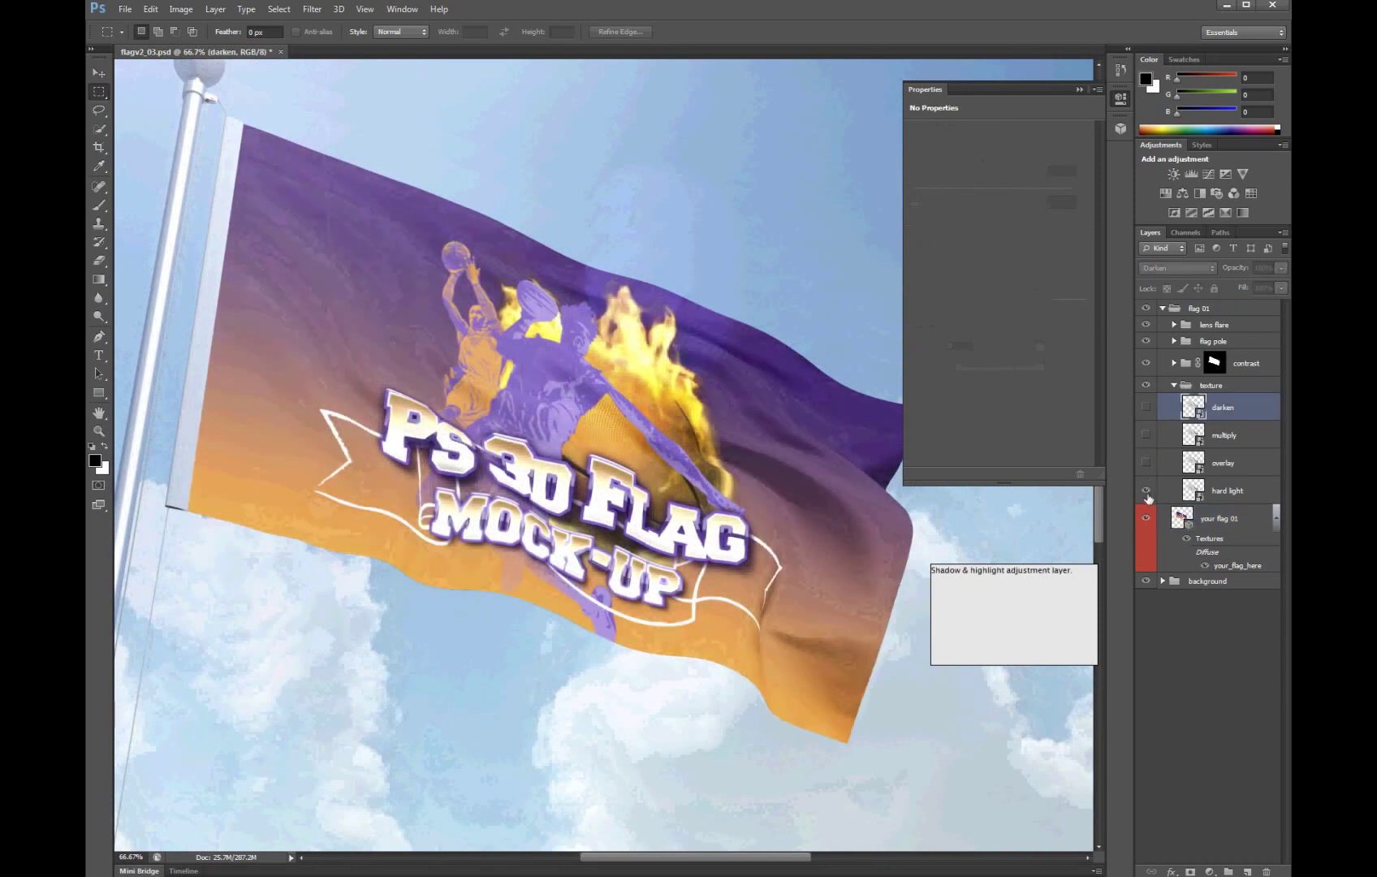
pyautogui.click(1145, 490)
pyautogui.click(1146, 407)
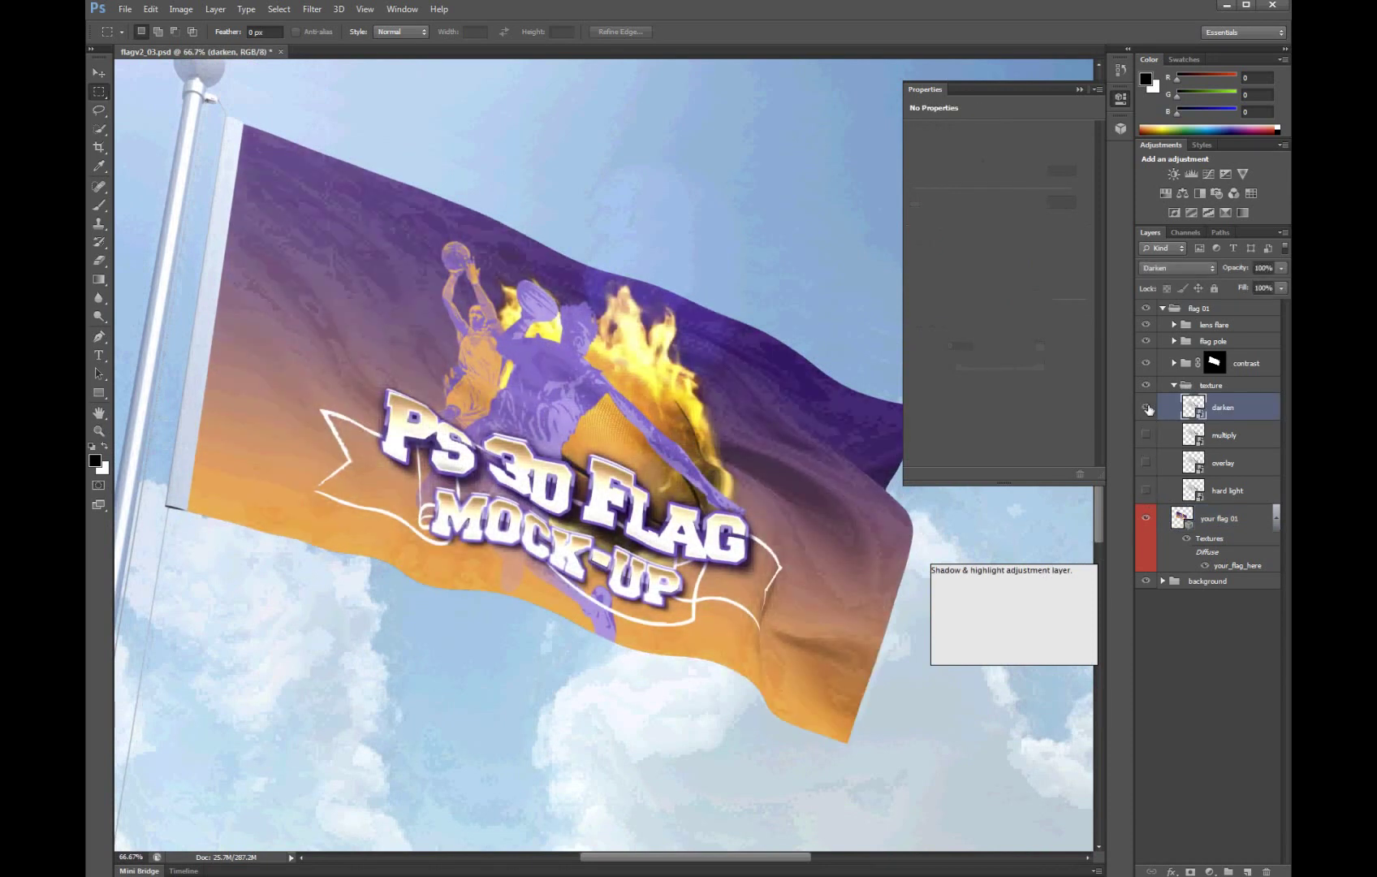
pyautogui.click(1145, 437)
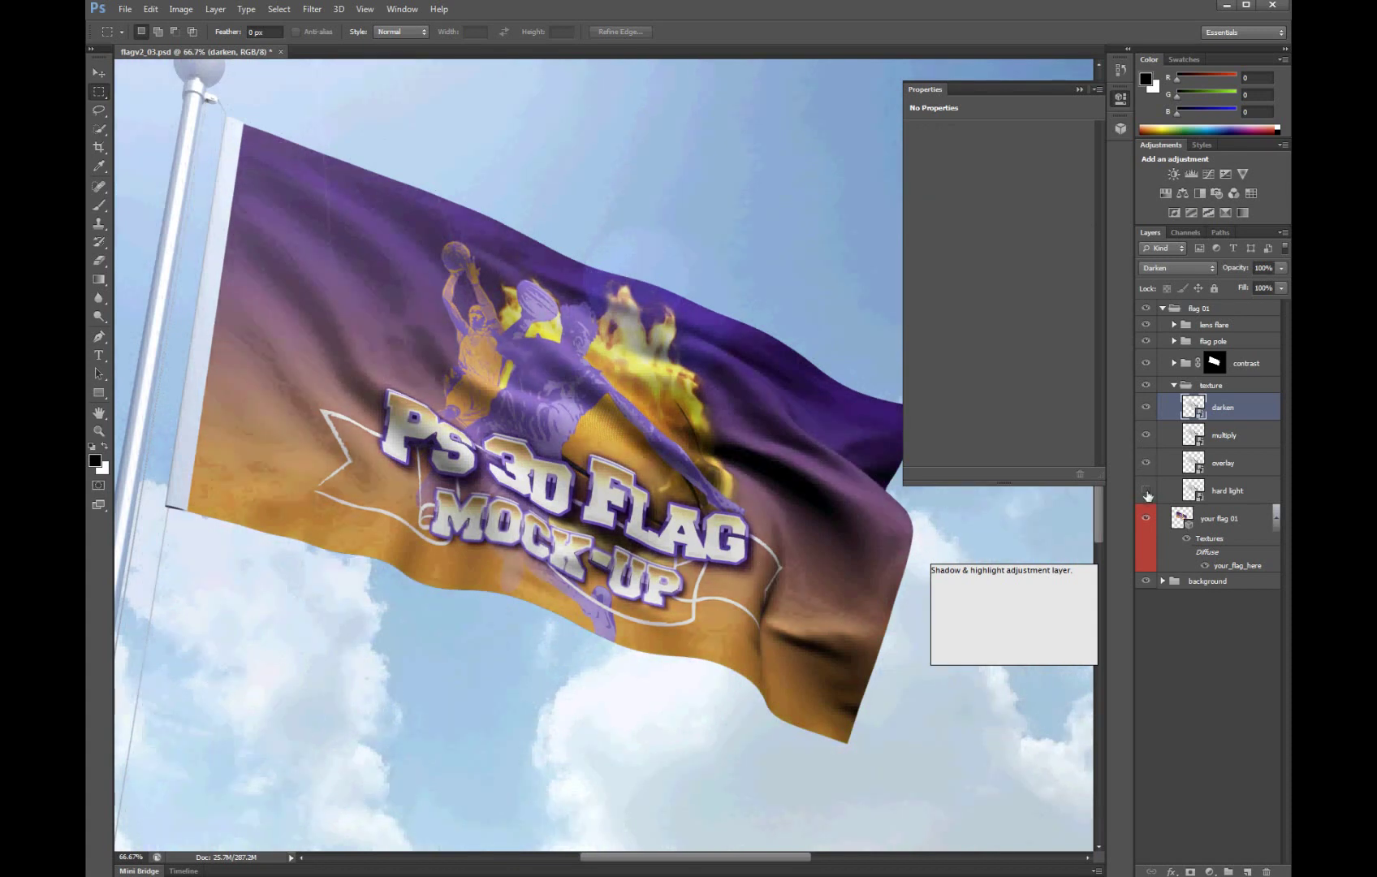
pyautogui.click(1146, 489)
pyautogui.click(1231, 443)
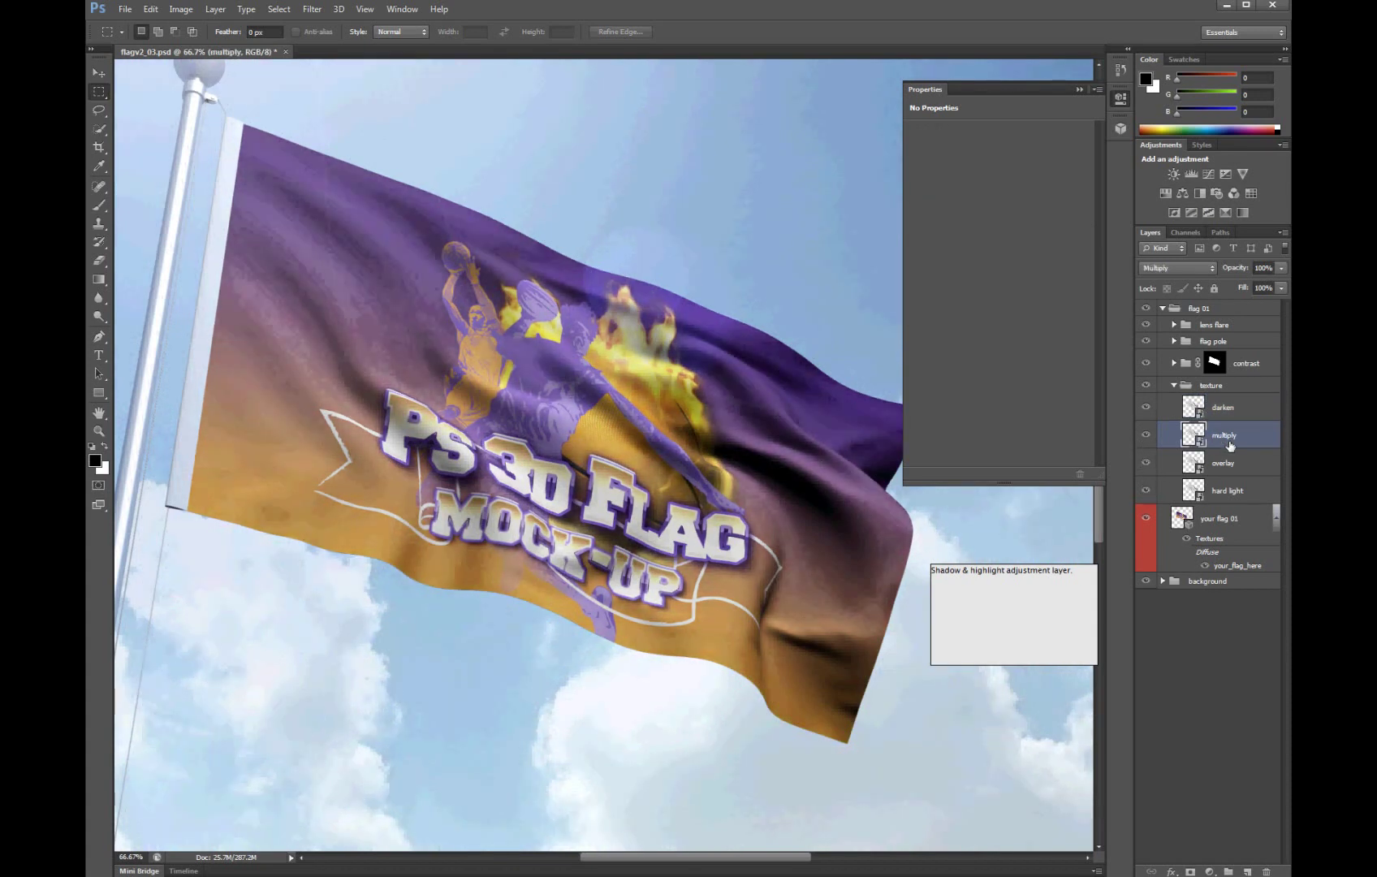
# - Adjust the multiply layer's opacity and lower the overlay layer to 27%
pyautogui.click(1281, 268)
pyautogui.moveTo(1246, 282); pyautogui.dragTo(1287, 360)
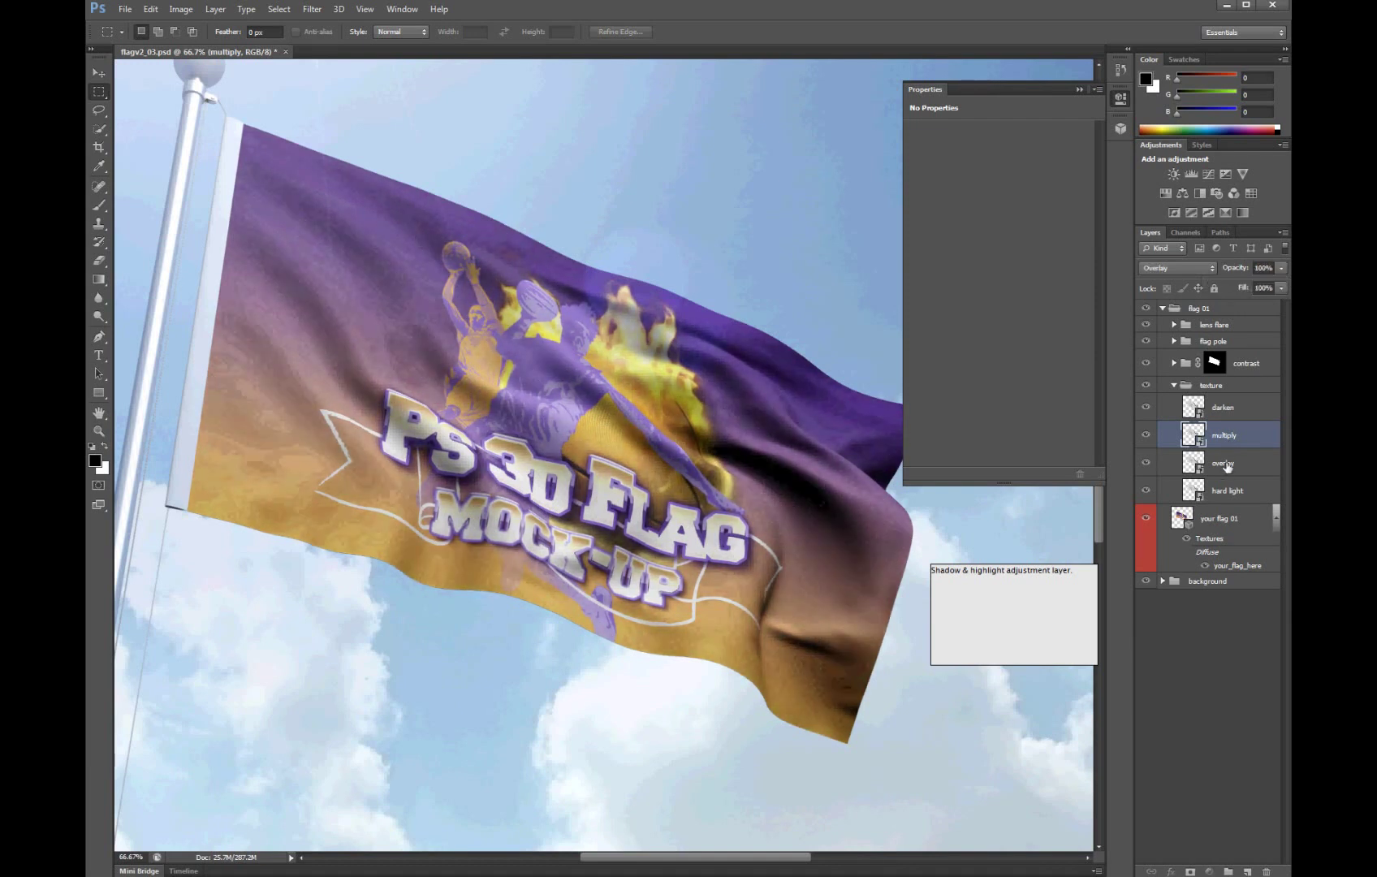
pyautogui.hotkey('alt', '[')
pyautogui.click(1281, 267)
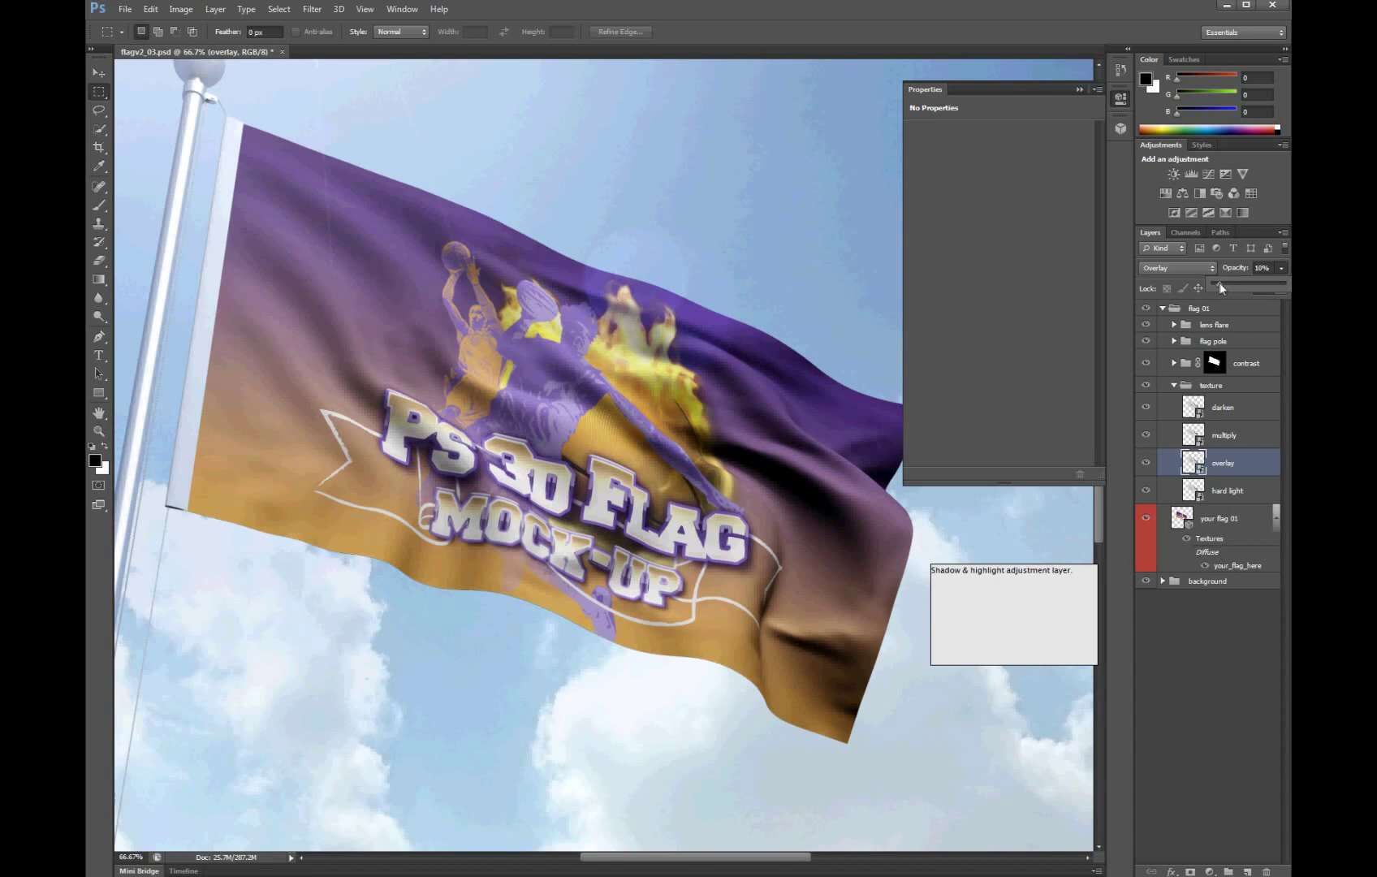
pyautogui.moveTo(1221, 285); pyautogui.dragTo(1288, 285)
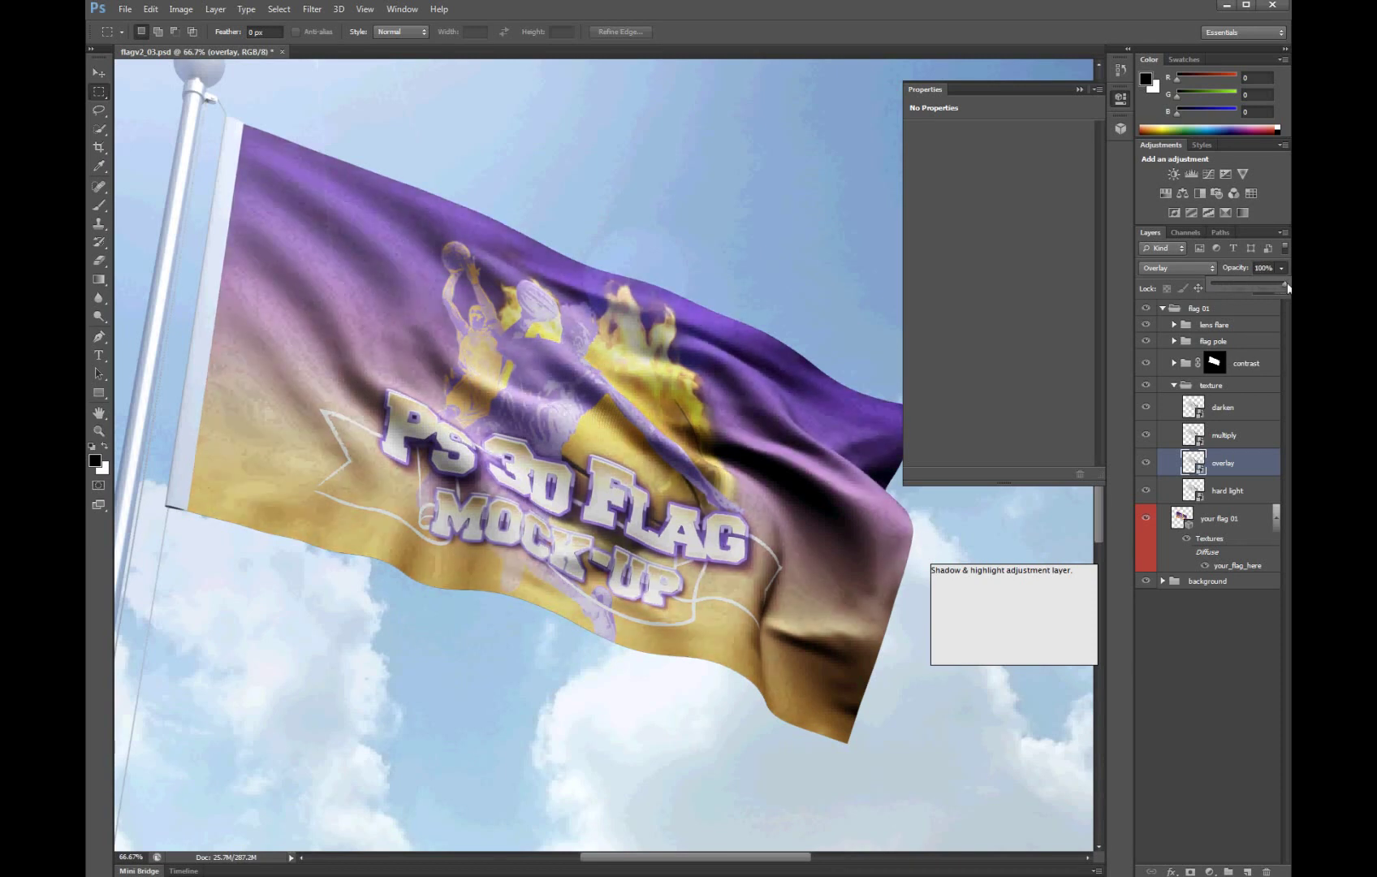
pyautogui.moveTo(1245, 287); pyautogui.dragTo(1232, 286)
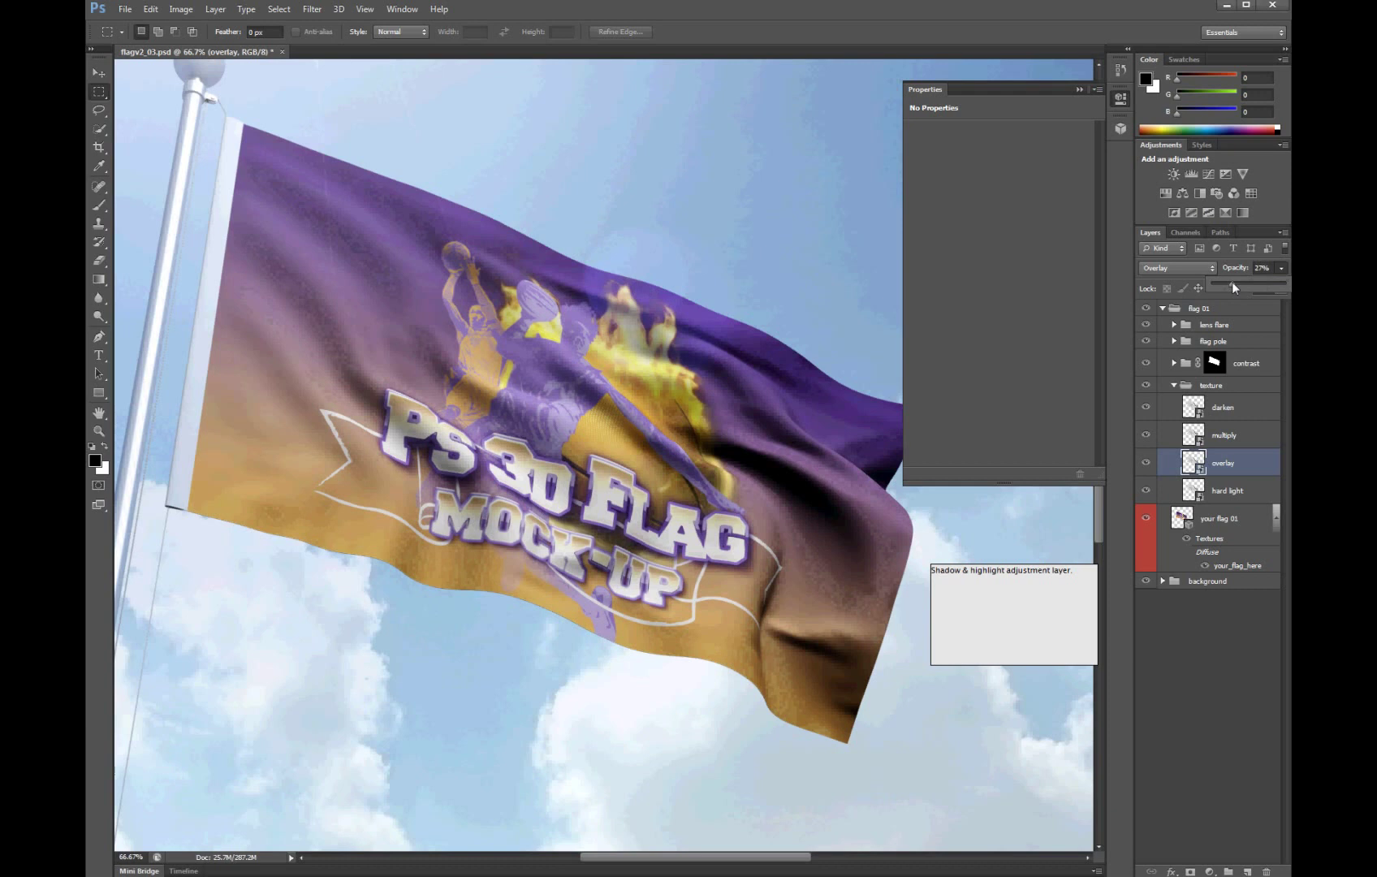
# - Lower the hard light layer's opacity to 10% and collapse the texture group
pyautogui.click(1223, 493)
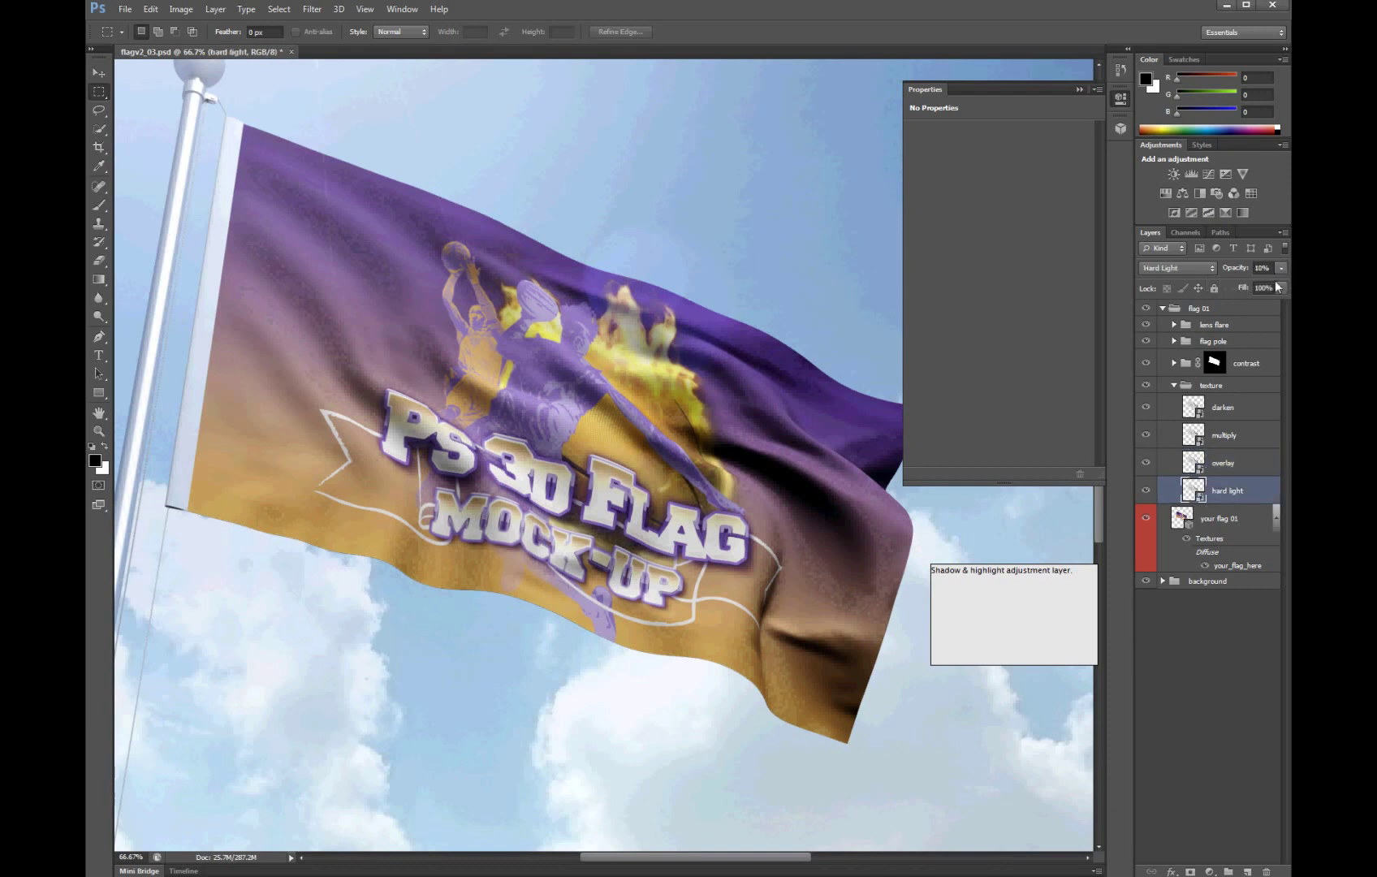
pyautogui.click(1280, 267)
pyautogui.moveTo(1227, 285)
pyautogui.mouseDown()
pyautogui.moveTo(1262, 286)
pyautogui.moveTo(1221, 284)
pyautogui.mouseUp()
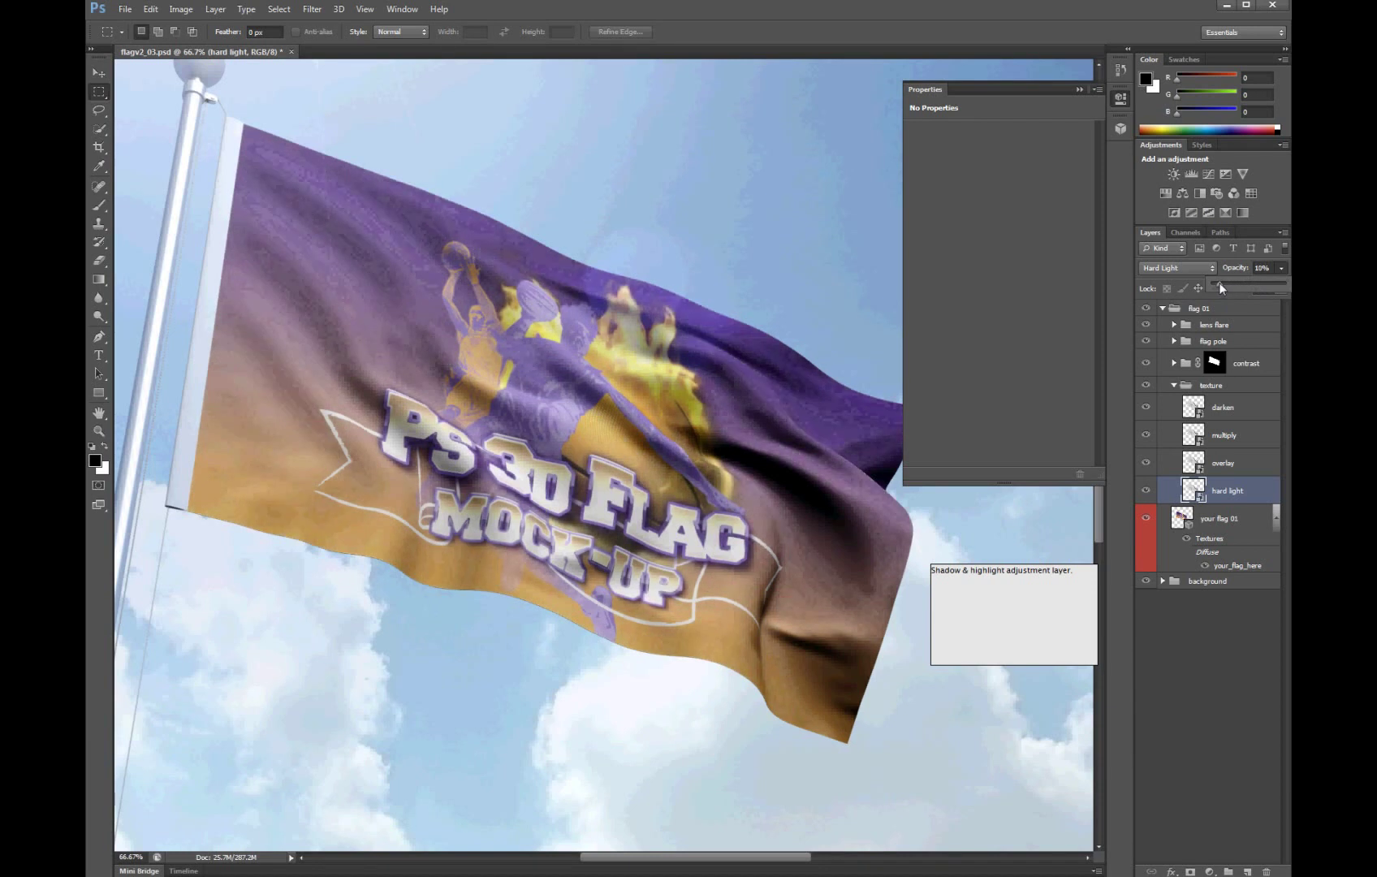
pyautogui.click(1176, 387)
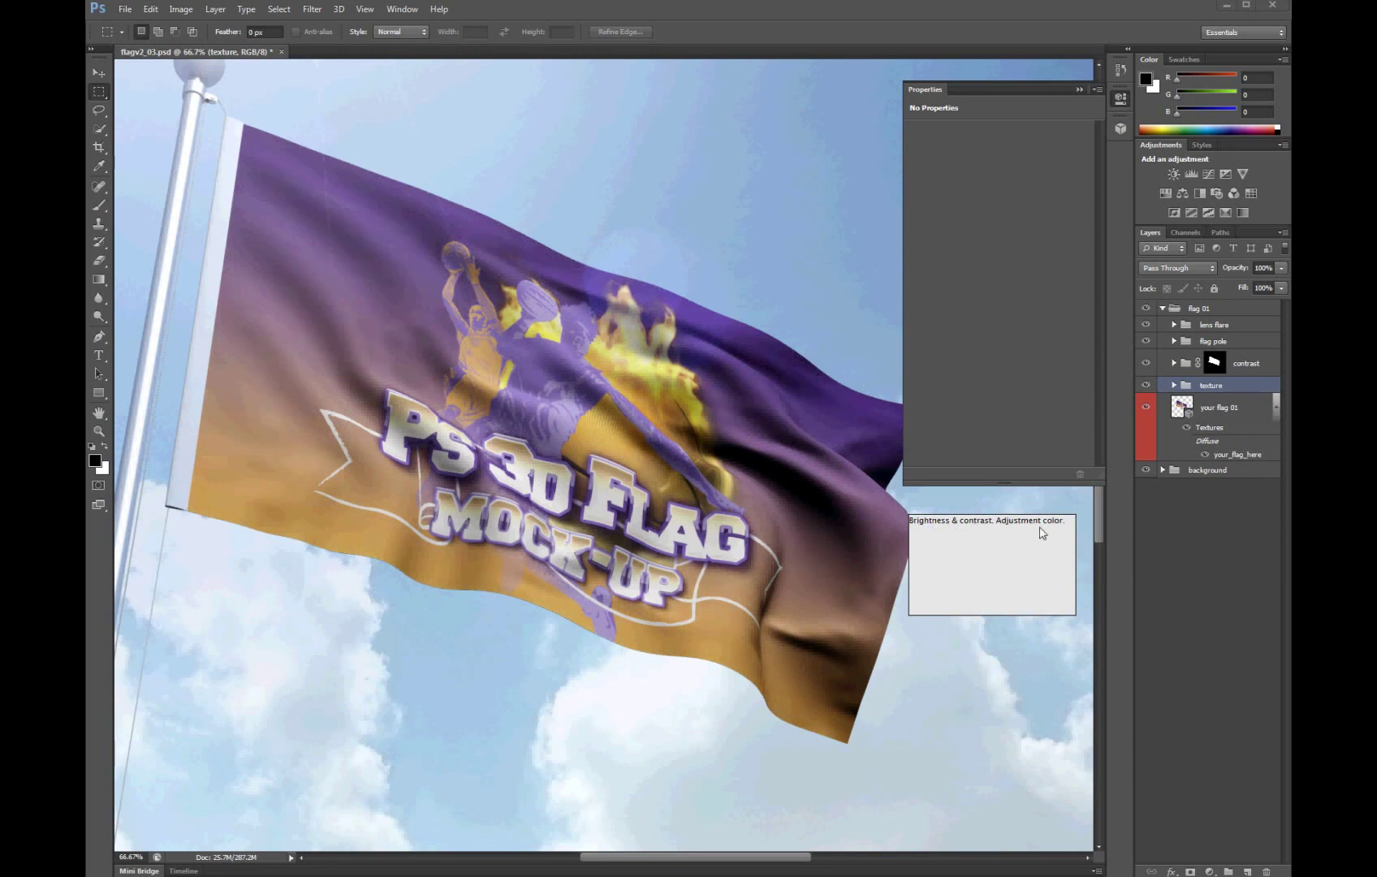
# - Shift the contrast group's Hue/Saturation to warm the flag's yellow toward orange
pyautogui.click(1174, 363)
pyautogui.click(1188, 392)
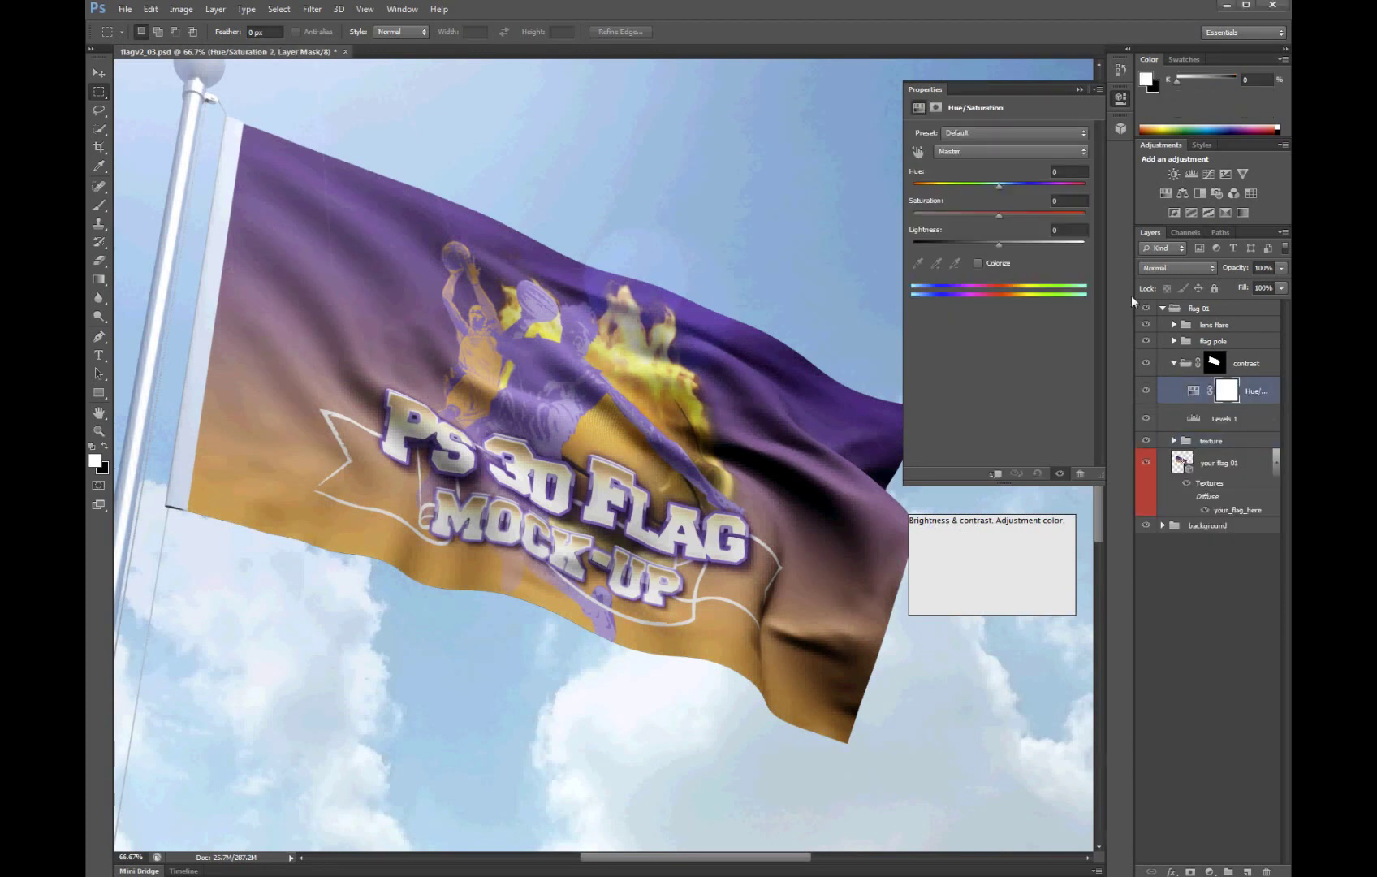
pyautogui.moveTo(989, 187)
pyautogui.mouseDown()
pyautogui.moveTo(1021, 218)
pyautogui.moveTo(1023, 243)
pyautogui.moveTo(1004, 244)
pyautogui.mouseUp()
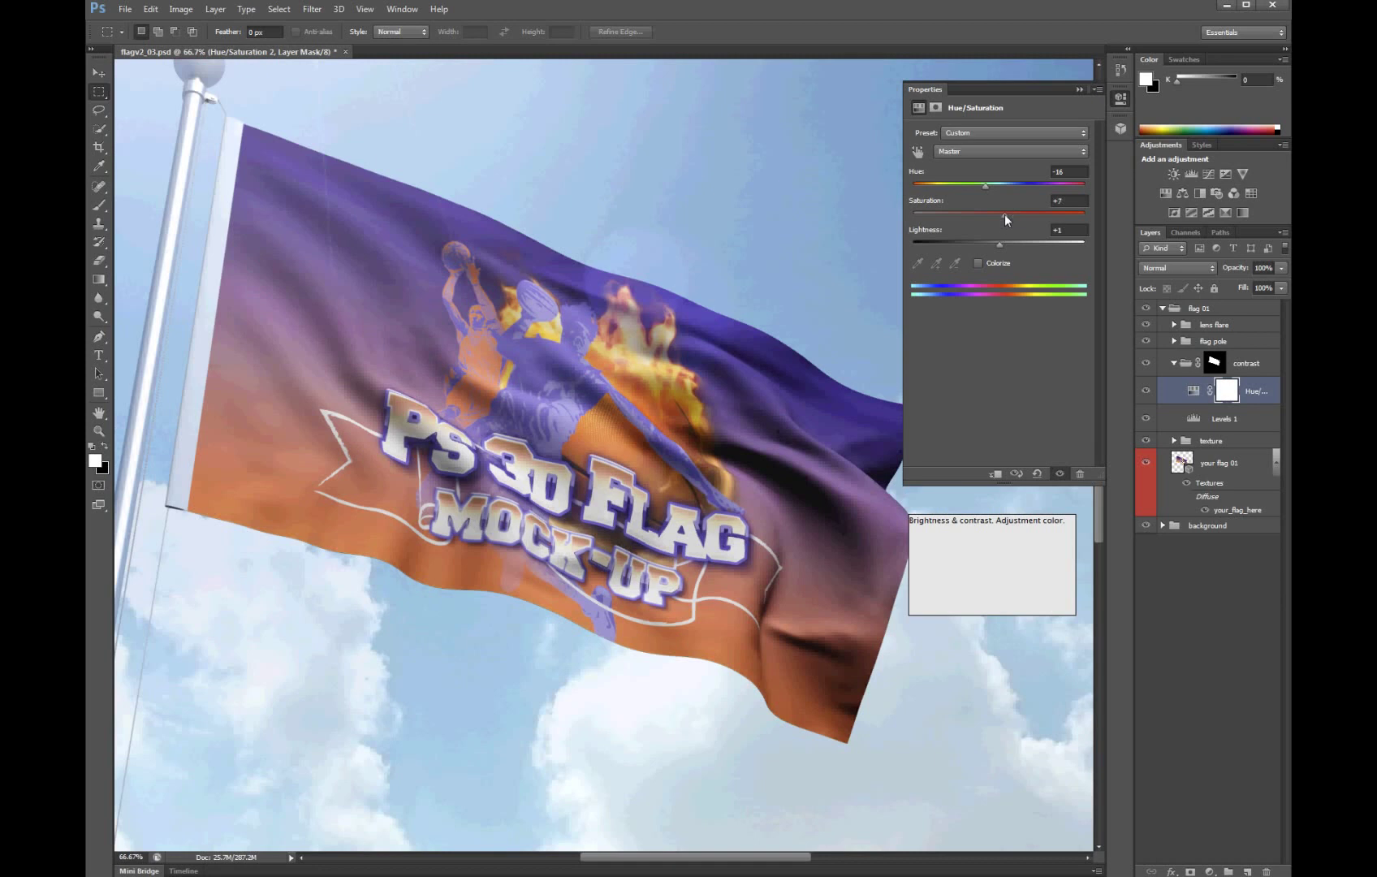
pyautogui.moveTo(1005, 214); pyautogui.dragTo(993, 185)
# - Try Levels 1 white and black input sliders, then collapse the contrast group
pyautogui.click(1190, 419)
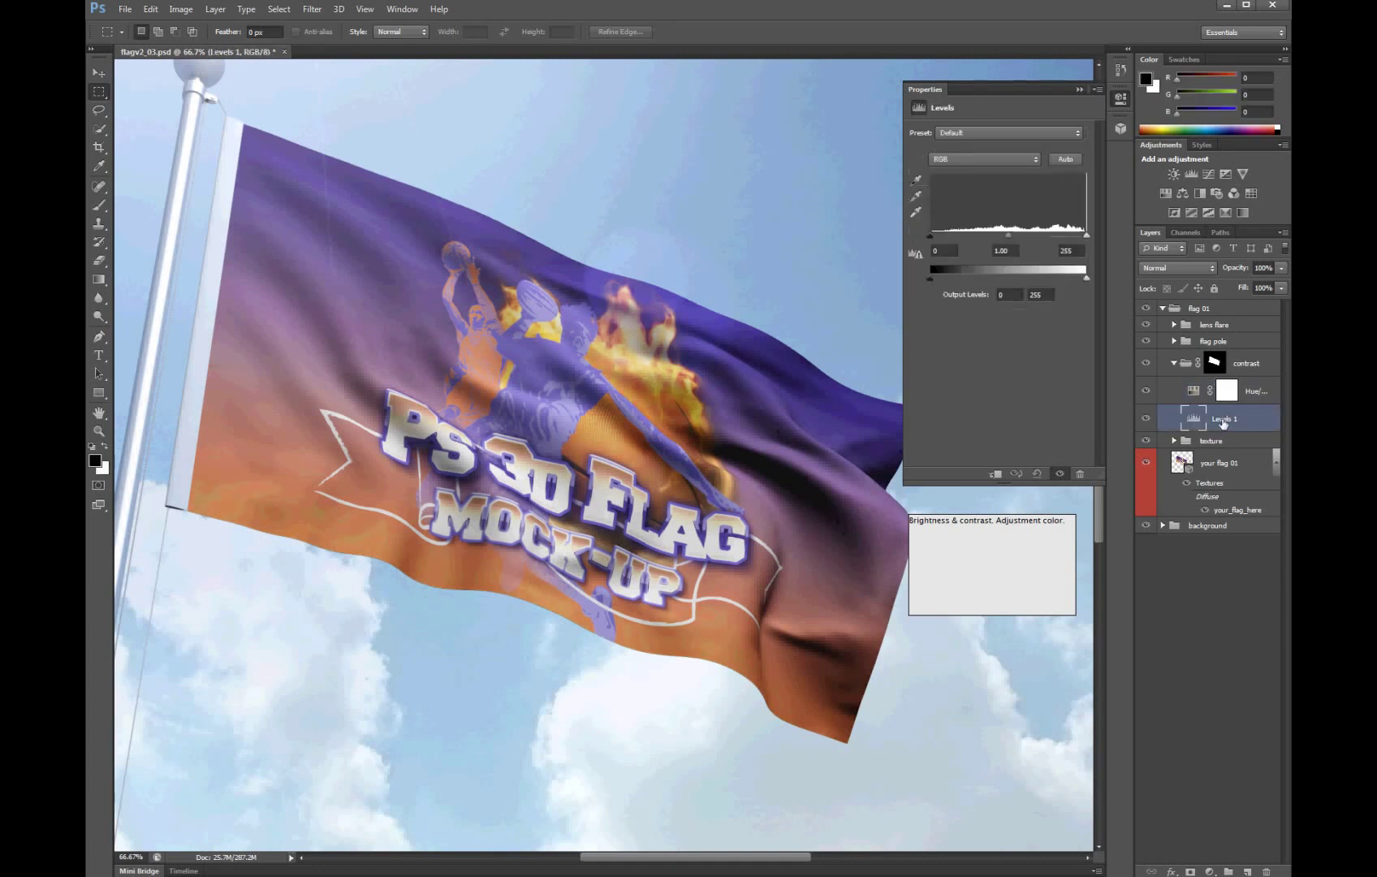
pyautogui.moveTo(1087, 235); pyautogui.dragTo(1062, 235)
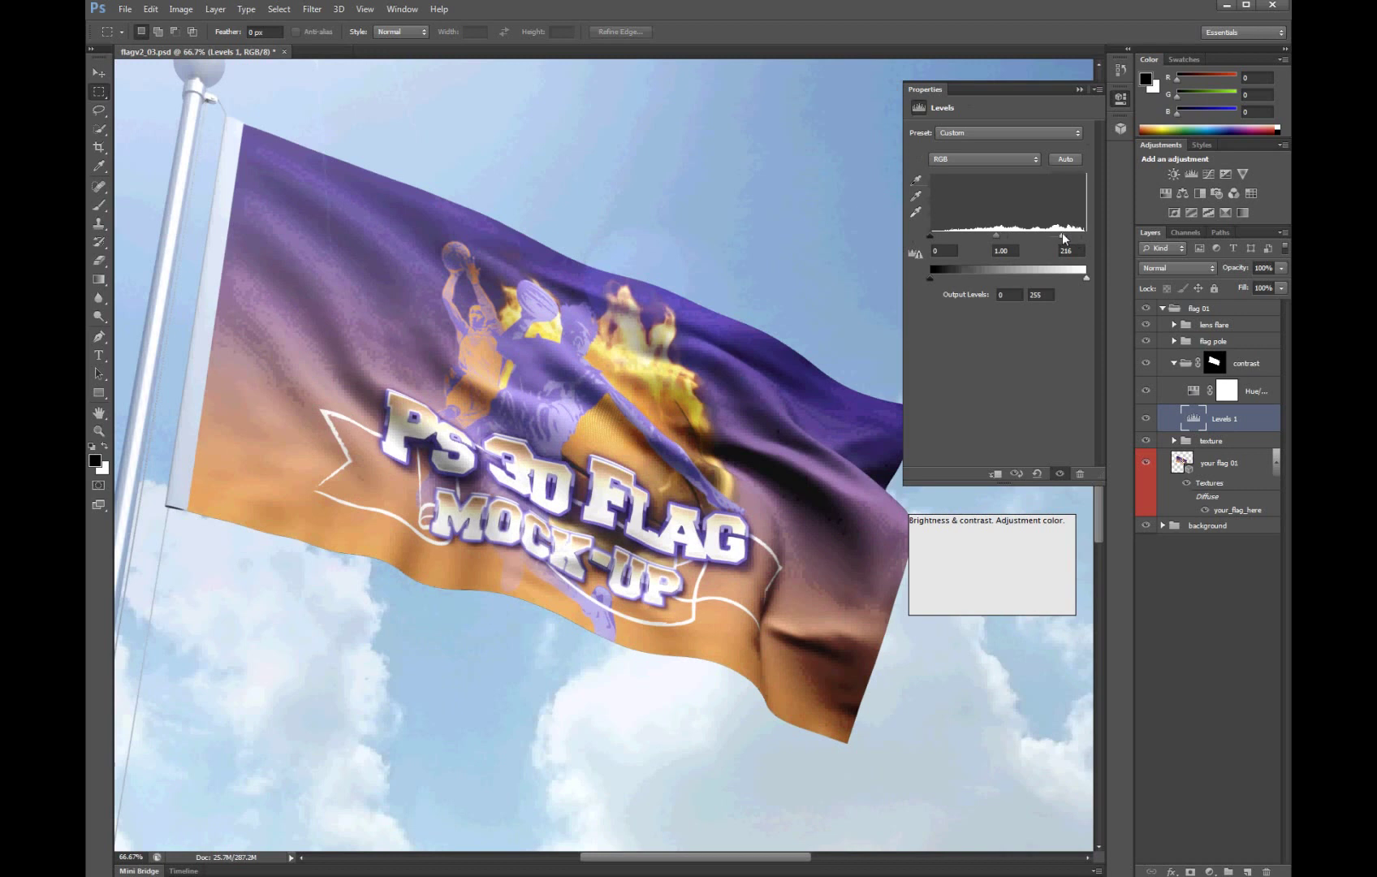
pyautogui.moveTo(932, 236)
pyautogui.mouseDown()
pyautogui.moveTo(951, 235)
pyautogui.moveTo(921, 237)
pyautogui.mouseUp()
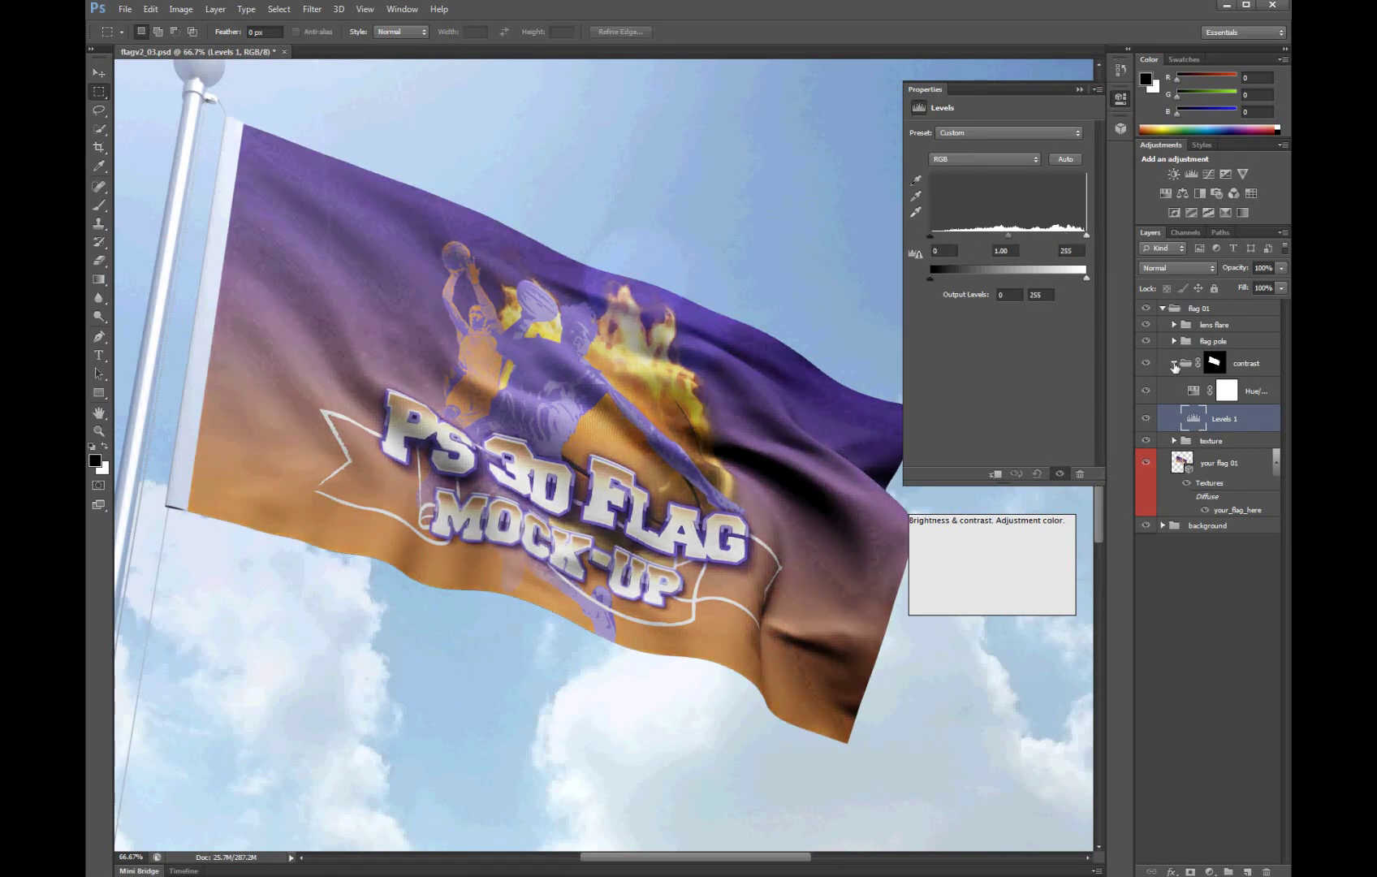
pyautogui.click(1174, 365)
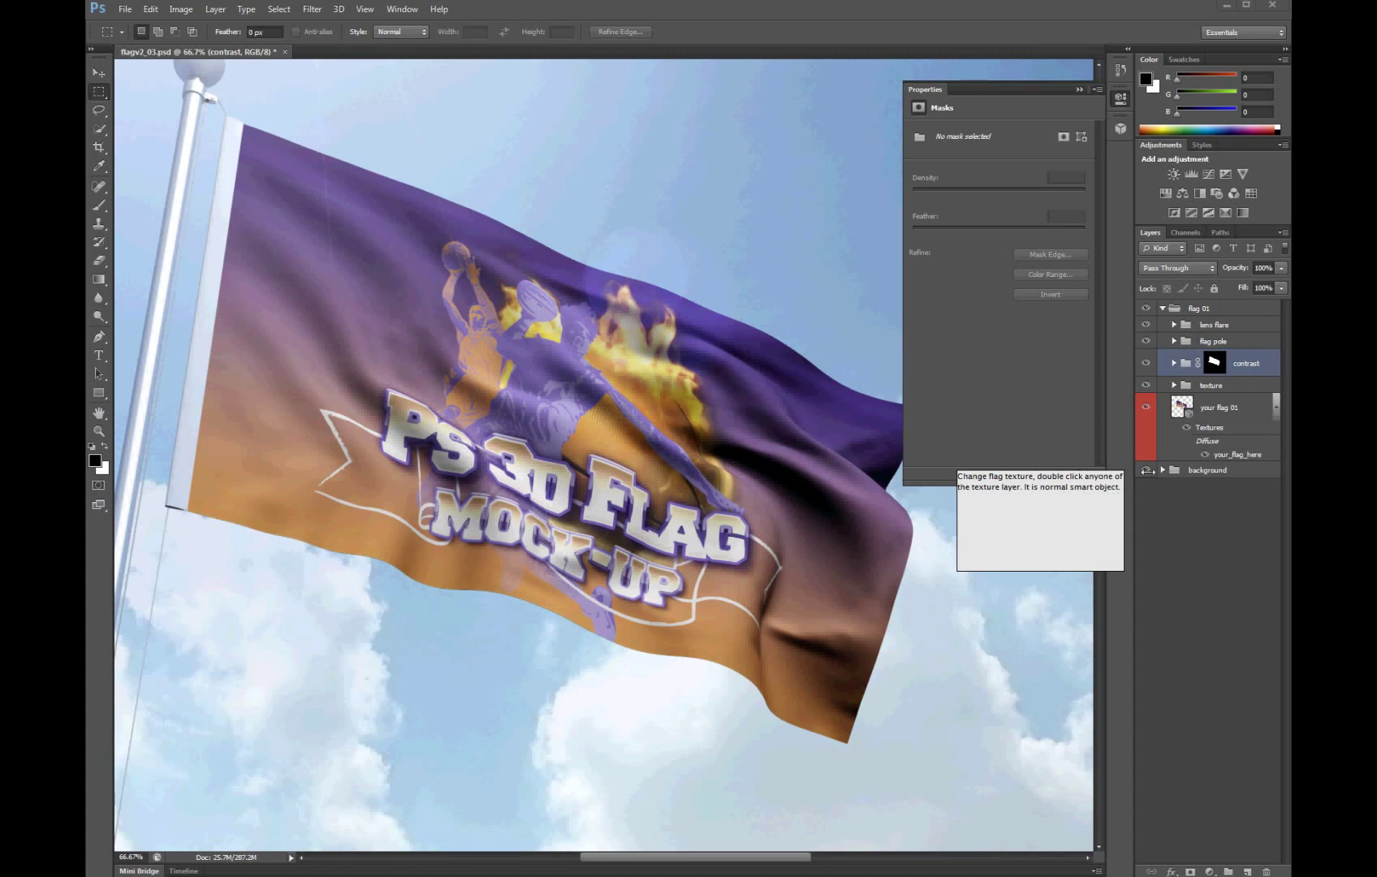
# - Open the hard light texture smart object and turn on its bump Textures
pyautogui.click(1210, 388)
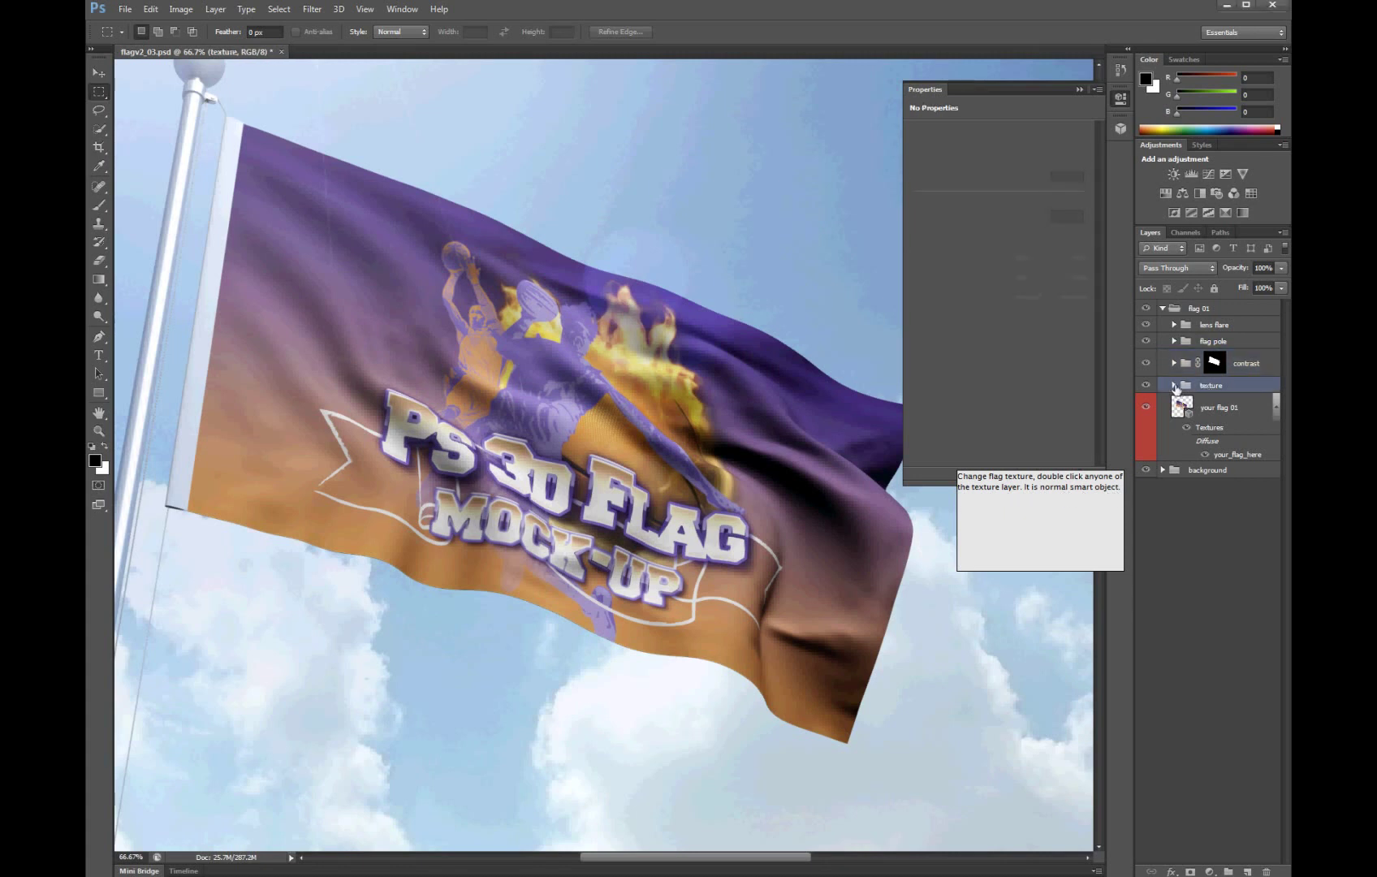
pyautogui.click(1175, 386)
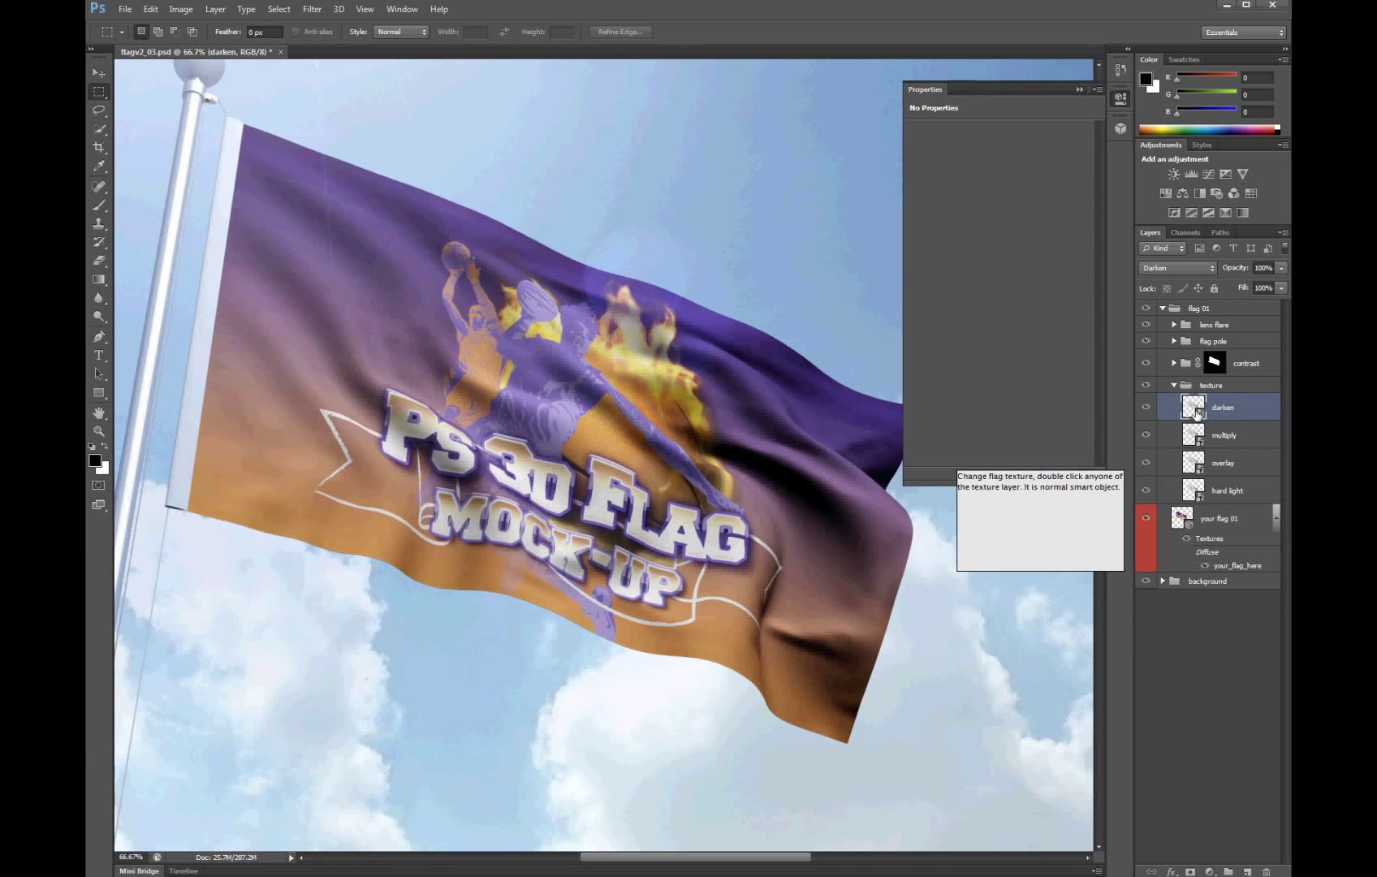
pyautogui.doubleClick(1194, 408)
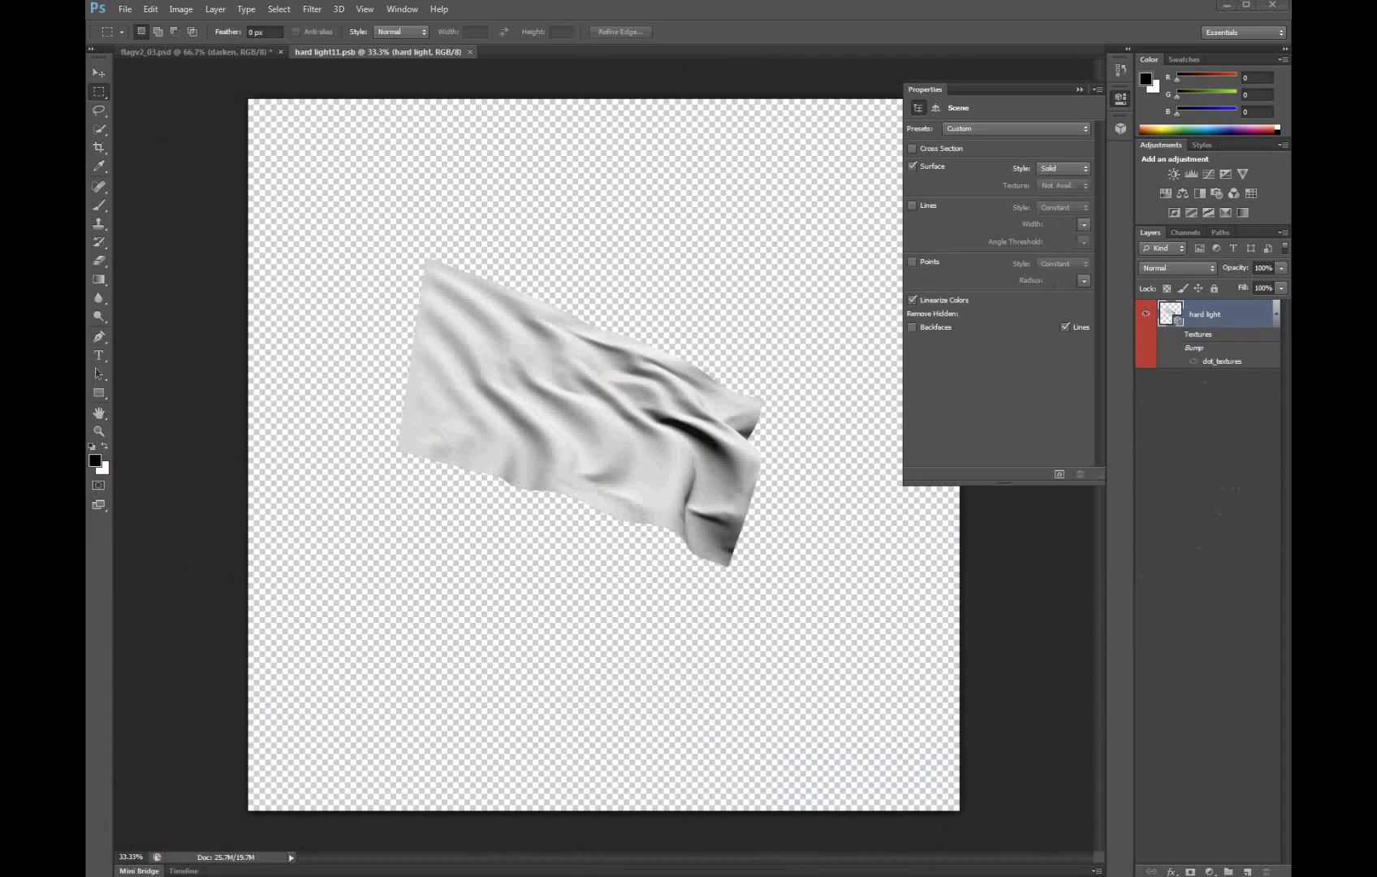
pyautogui.click(1176, 334)
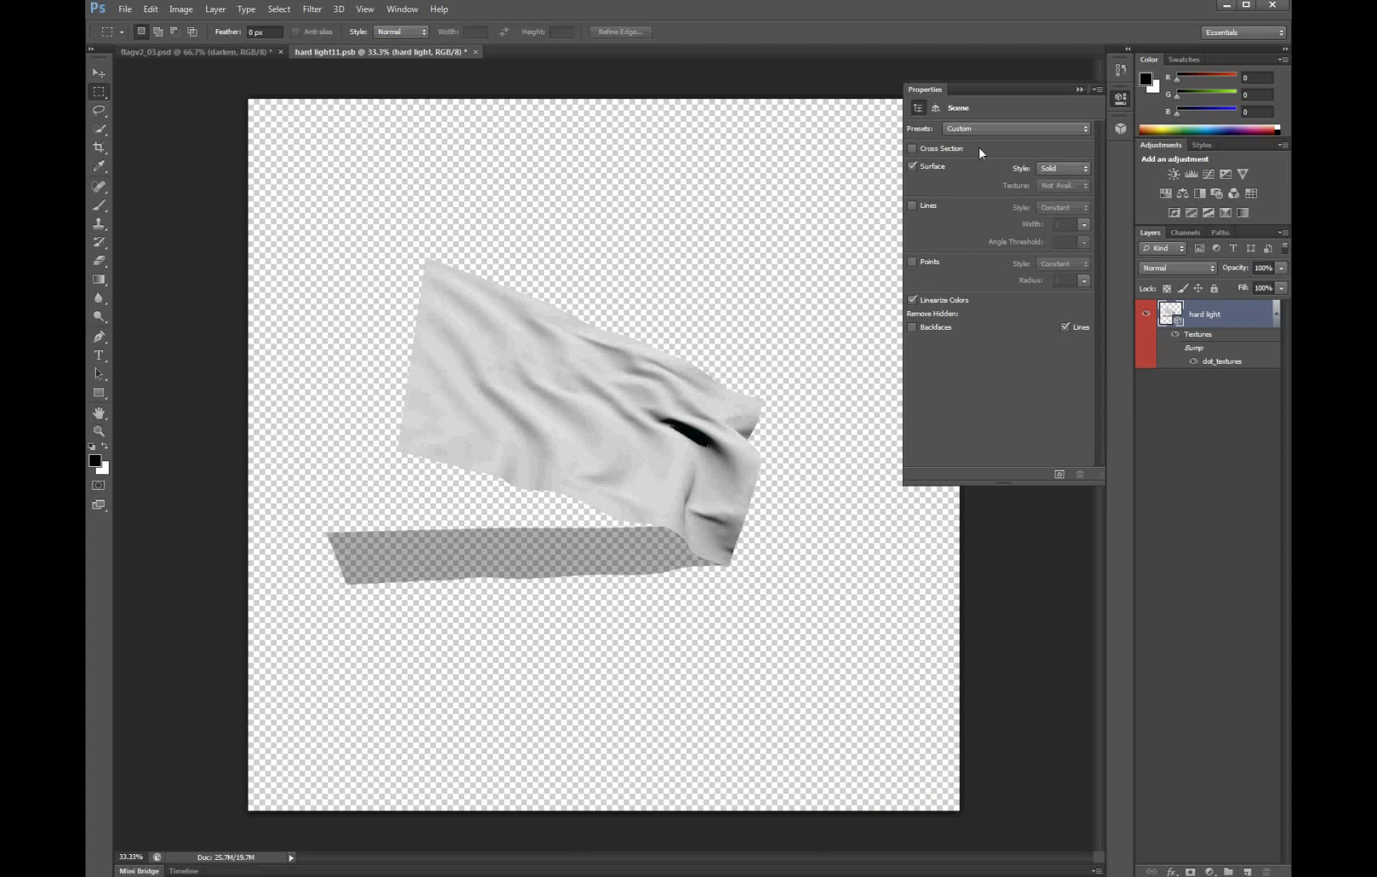
# - Set the Environment ground shadow opacity to 0% and zoom in on the cloth
pyautogui.click(1121, 129)
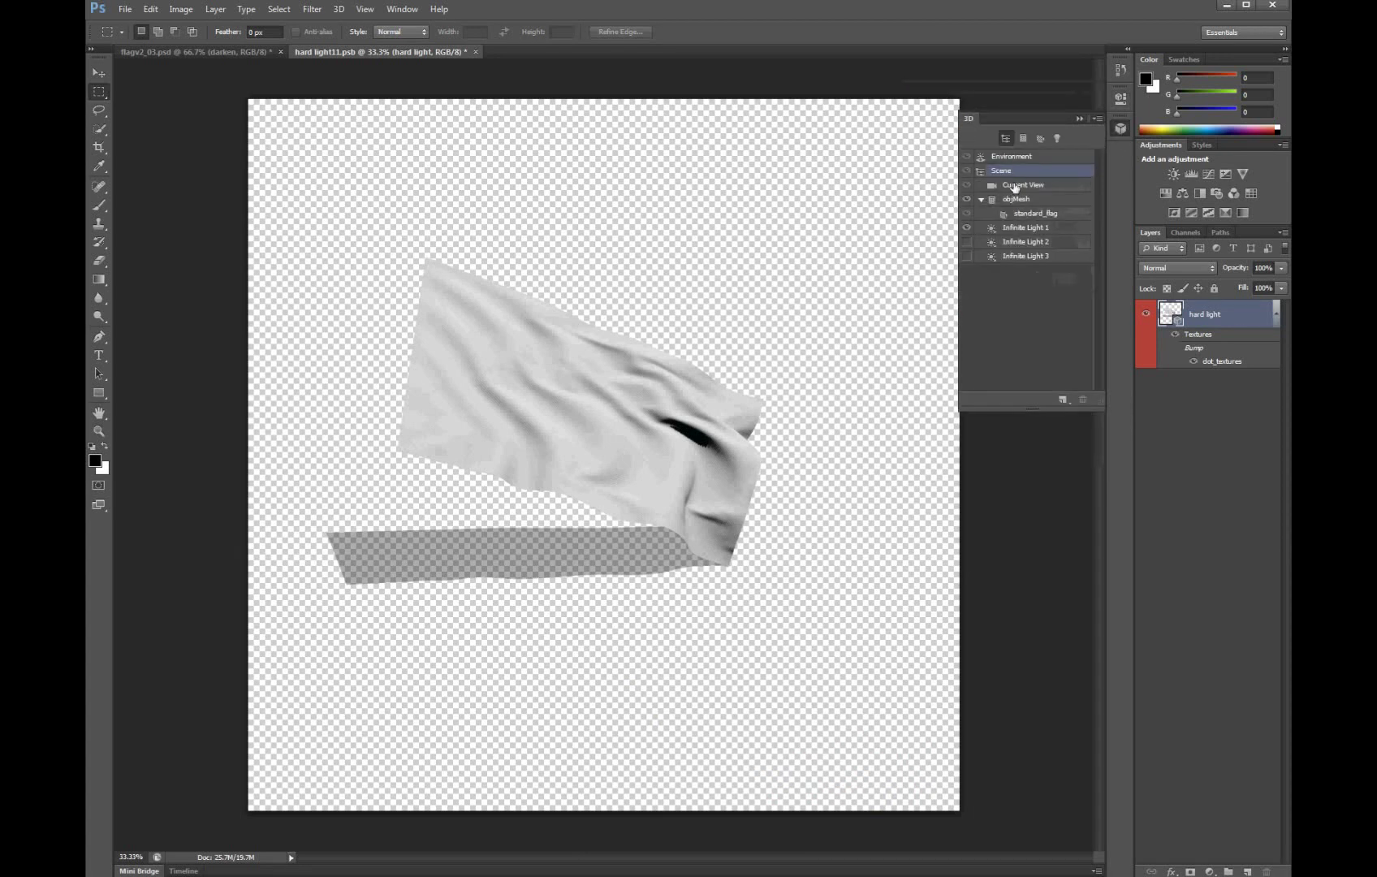
pyautogui.doubleClick(1007, 157)
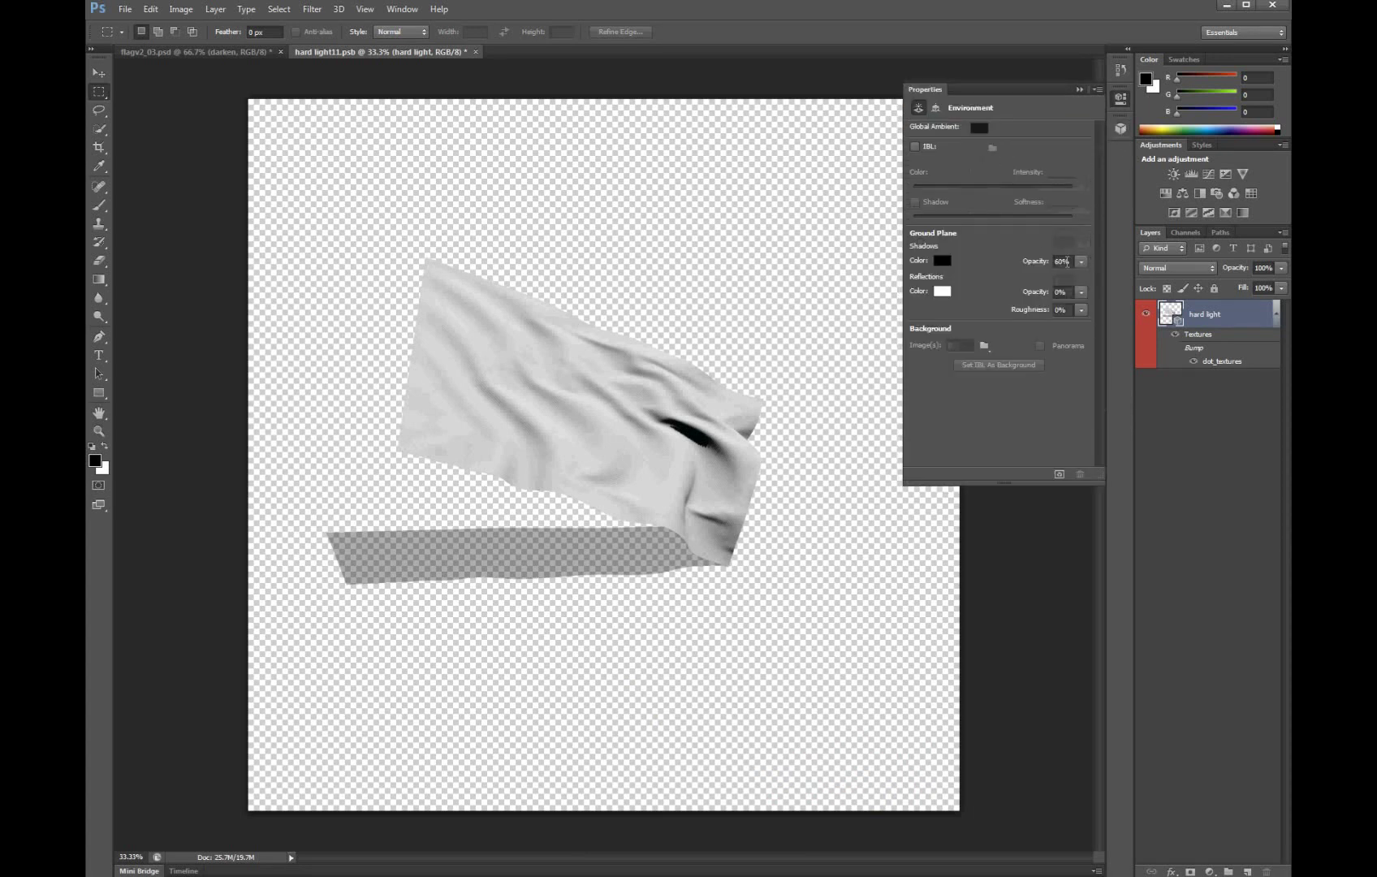
pyautogui.click(1081, 262)
pyautogui.moveTo(1069, 276); pyautogui.dragTo(984, 275)
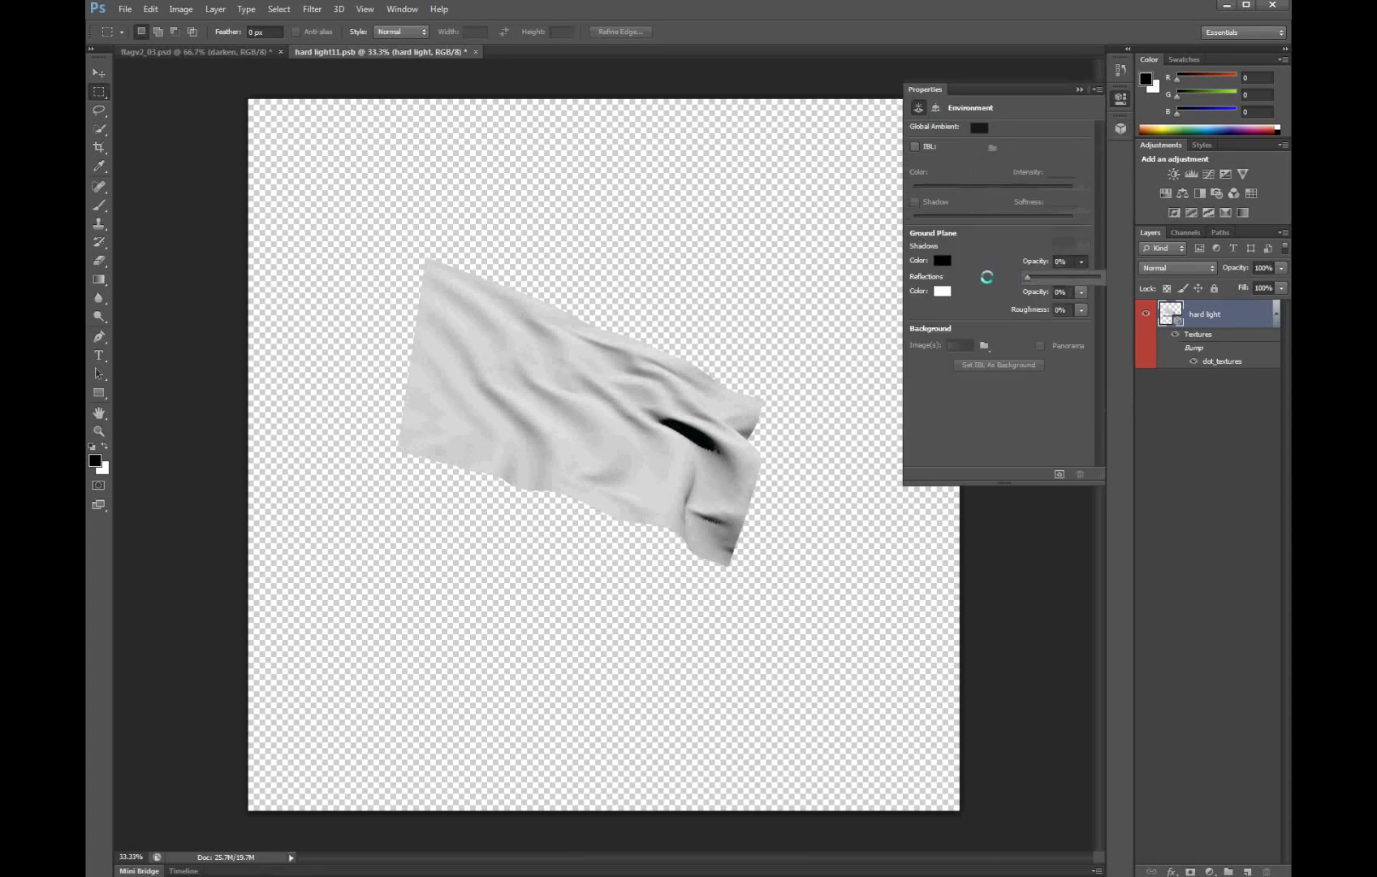
pyautogui.click(984, 275)
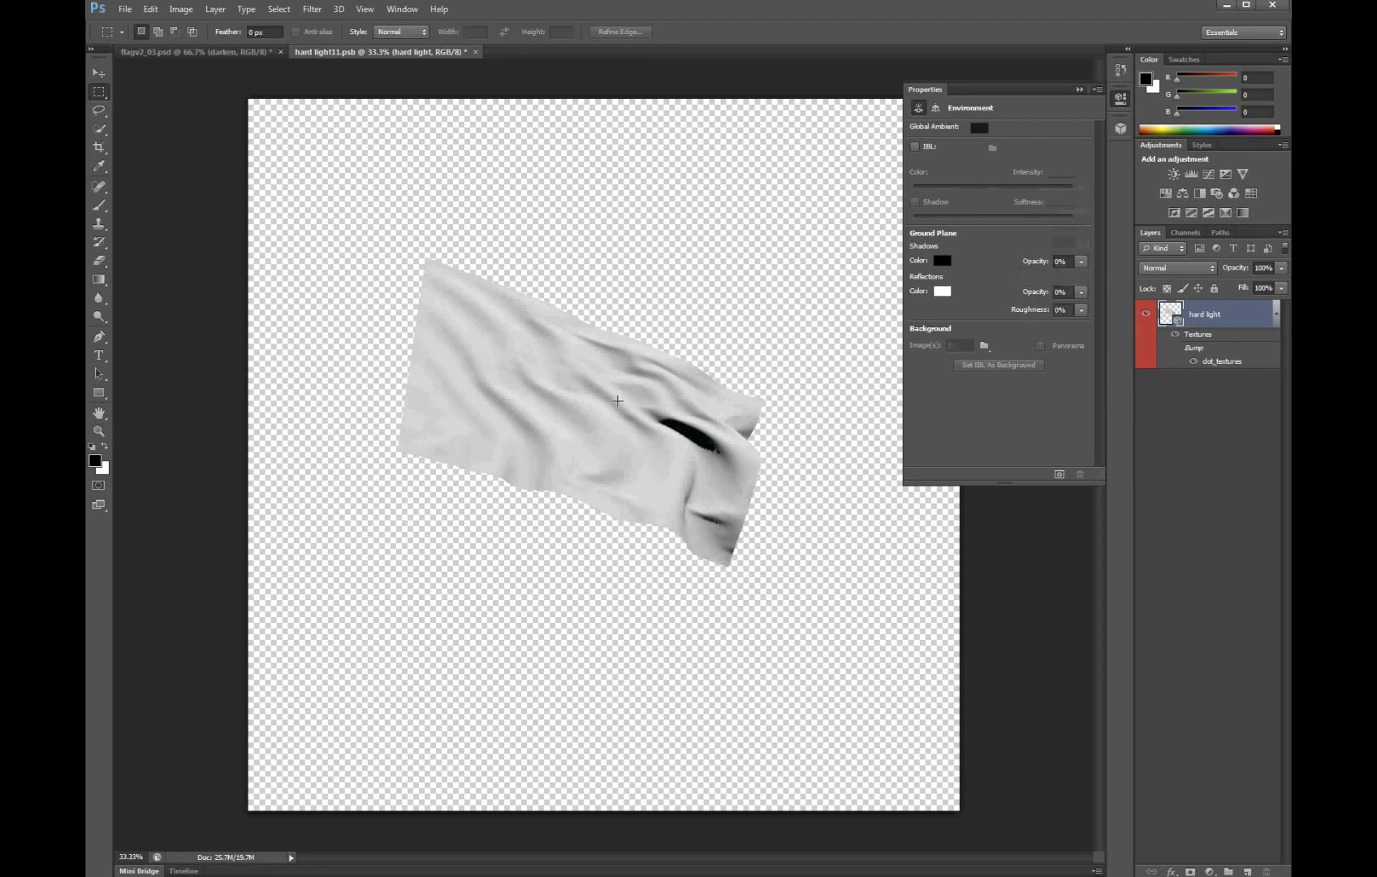
pyautogui.hotkey('ctrl', '+')
pyautogui.hotkey('ctrl', '+')
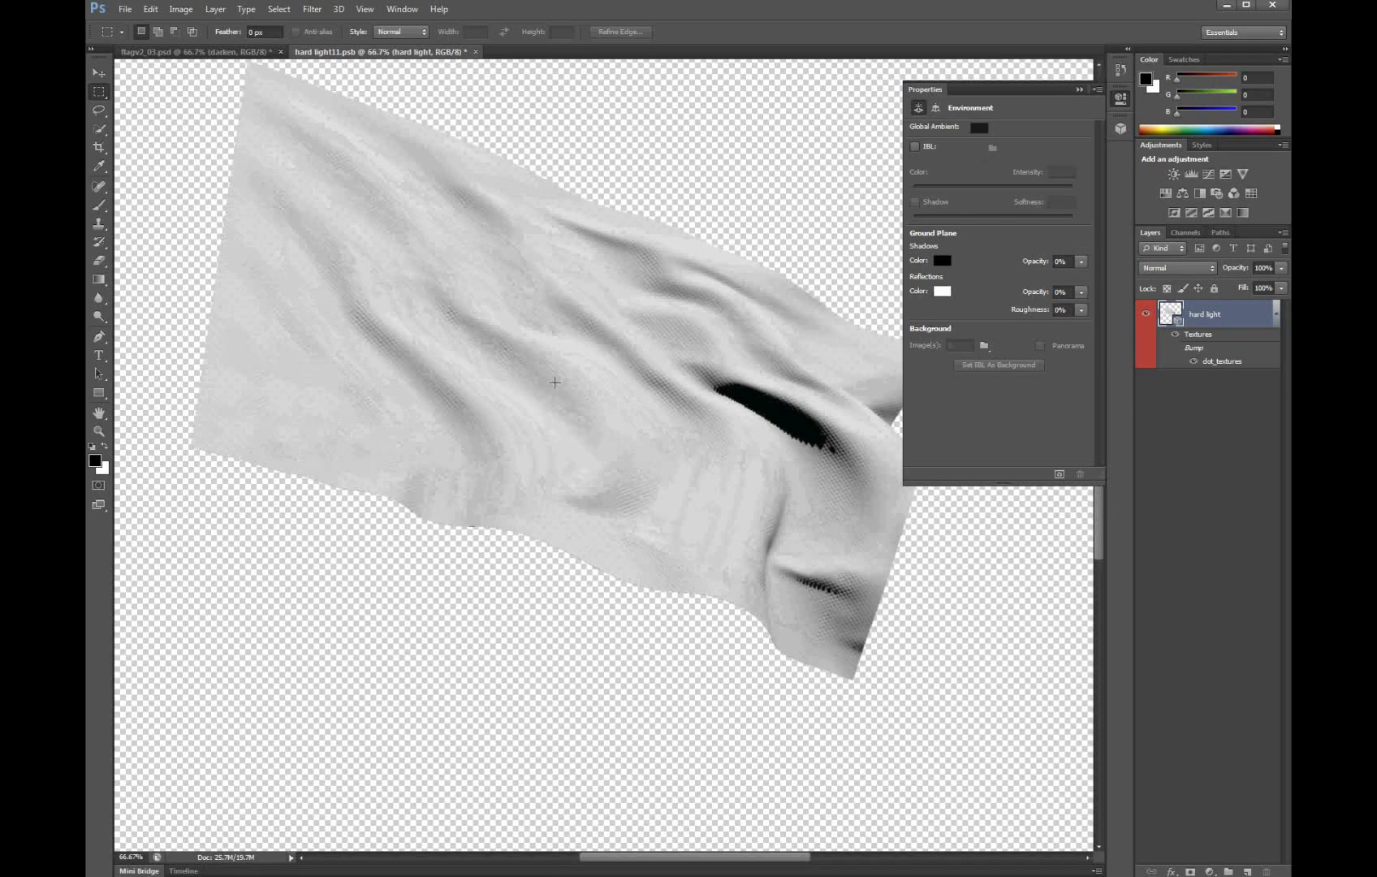
# - Save hard light11.psb to update smart objects, then return to flagv2_03.psd
pyautogui.click(126, 9)
pyautogui.press('Escape')
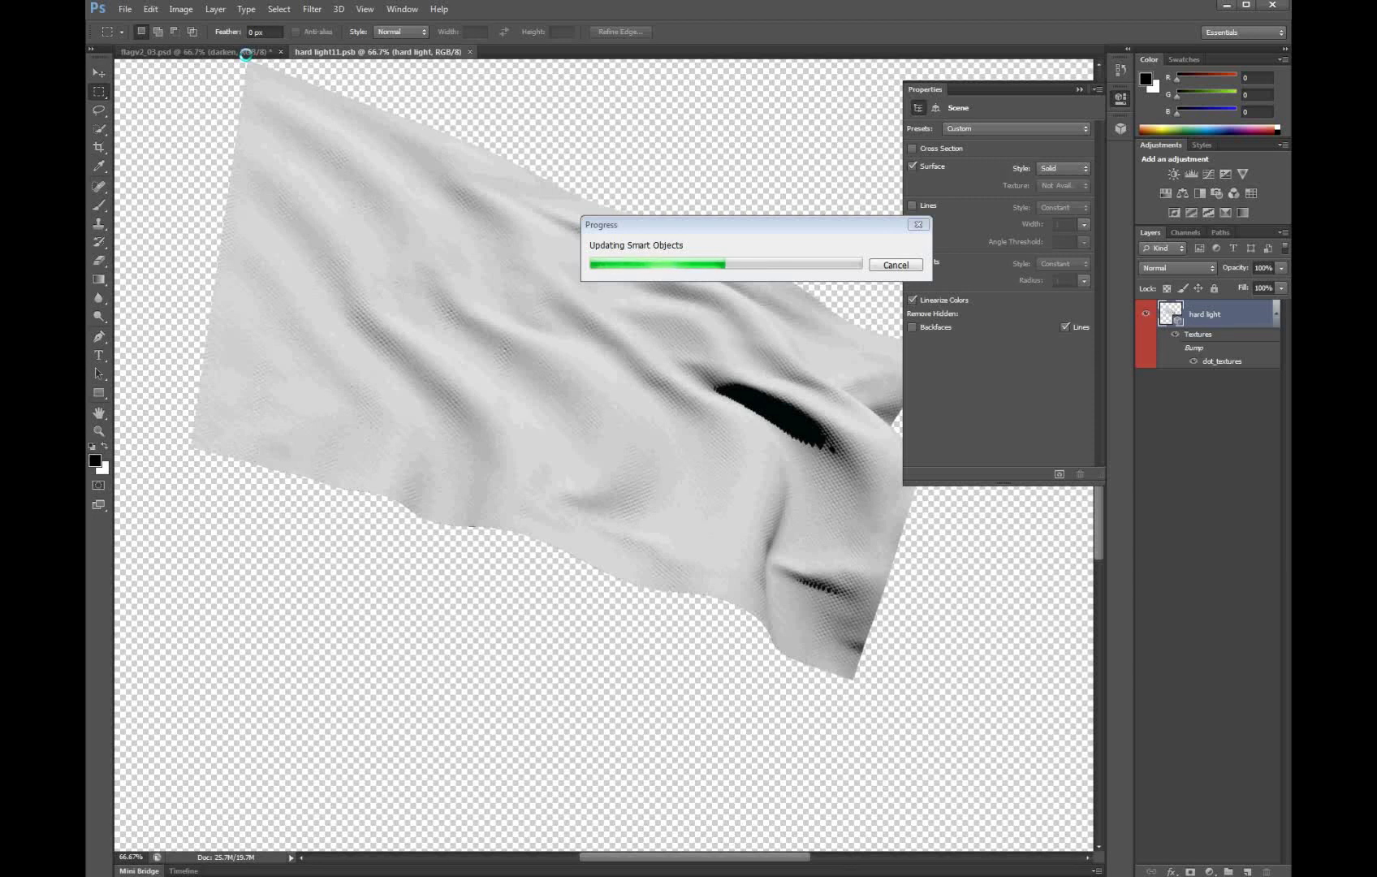
pyautogui.click(247, 53)
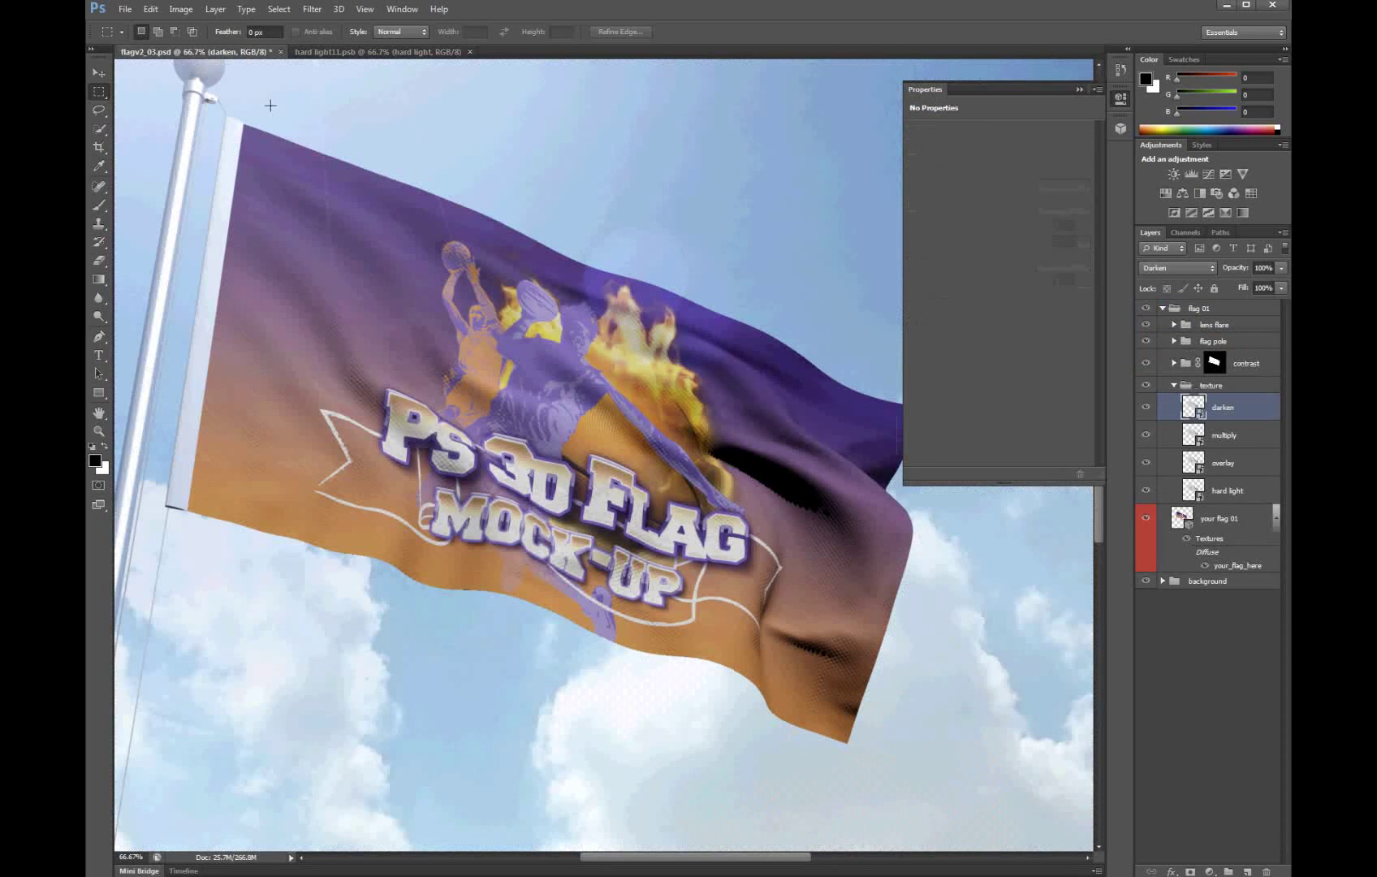
# - Toggle darken, multiply, overlay and hard light to compare, leaving all visible, then go to hard light11.psb
pyautogui.click(1146, 407)
pyautogui.click(1146, 436)
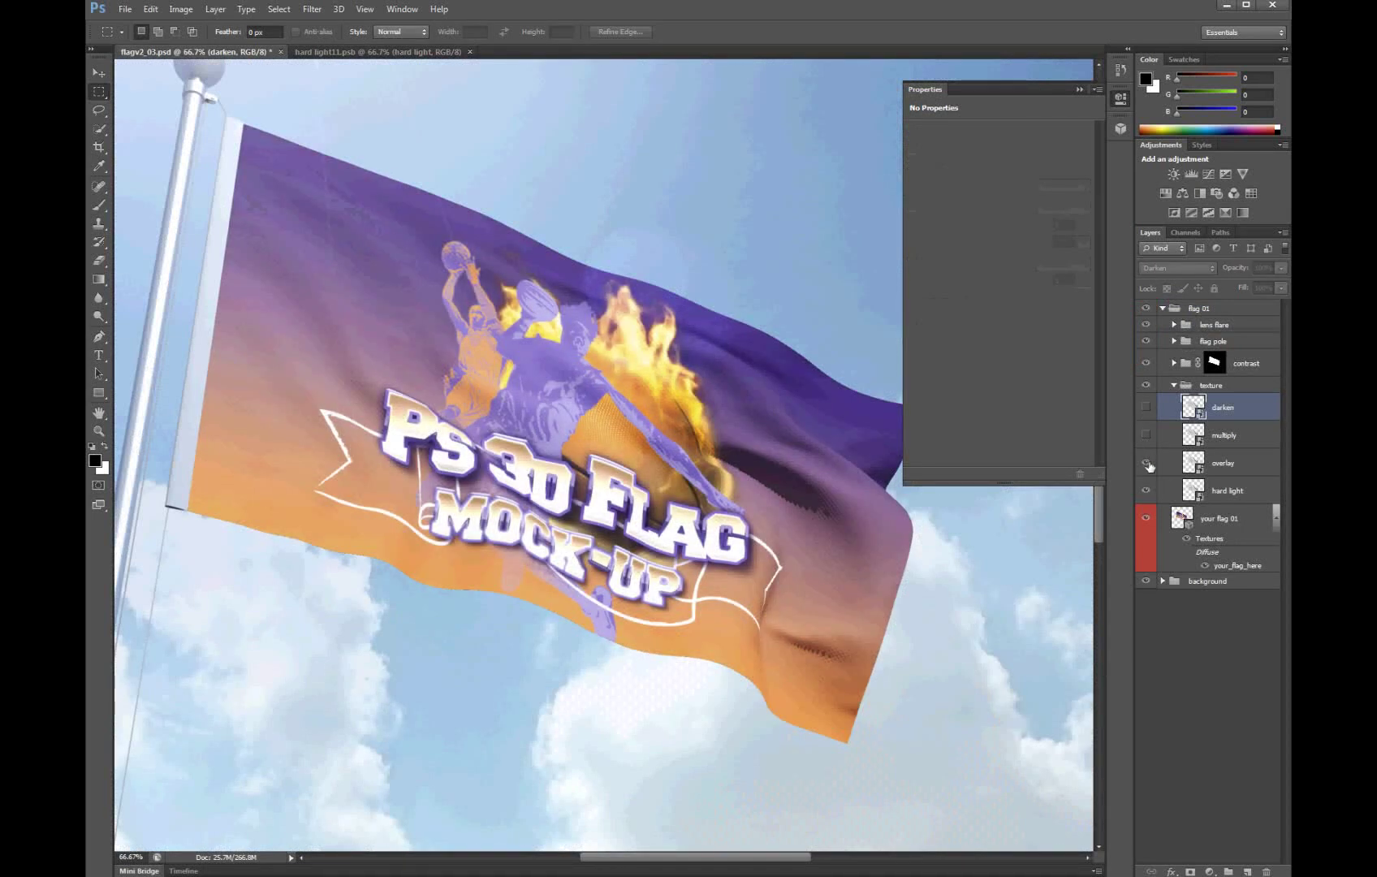
pyautogui.click(1145, 490)
pyautogui.click(1146, 406)
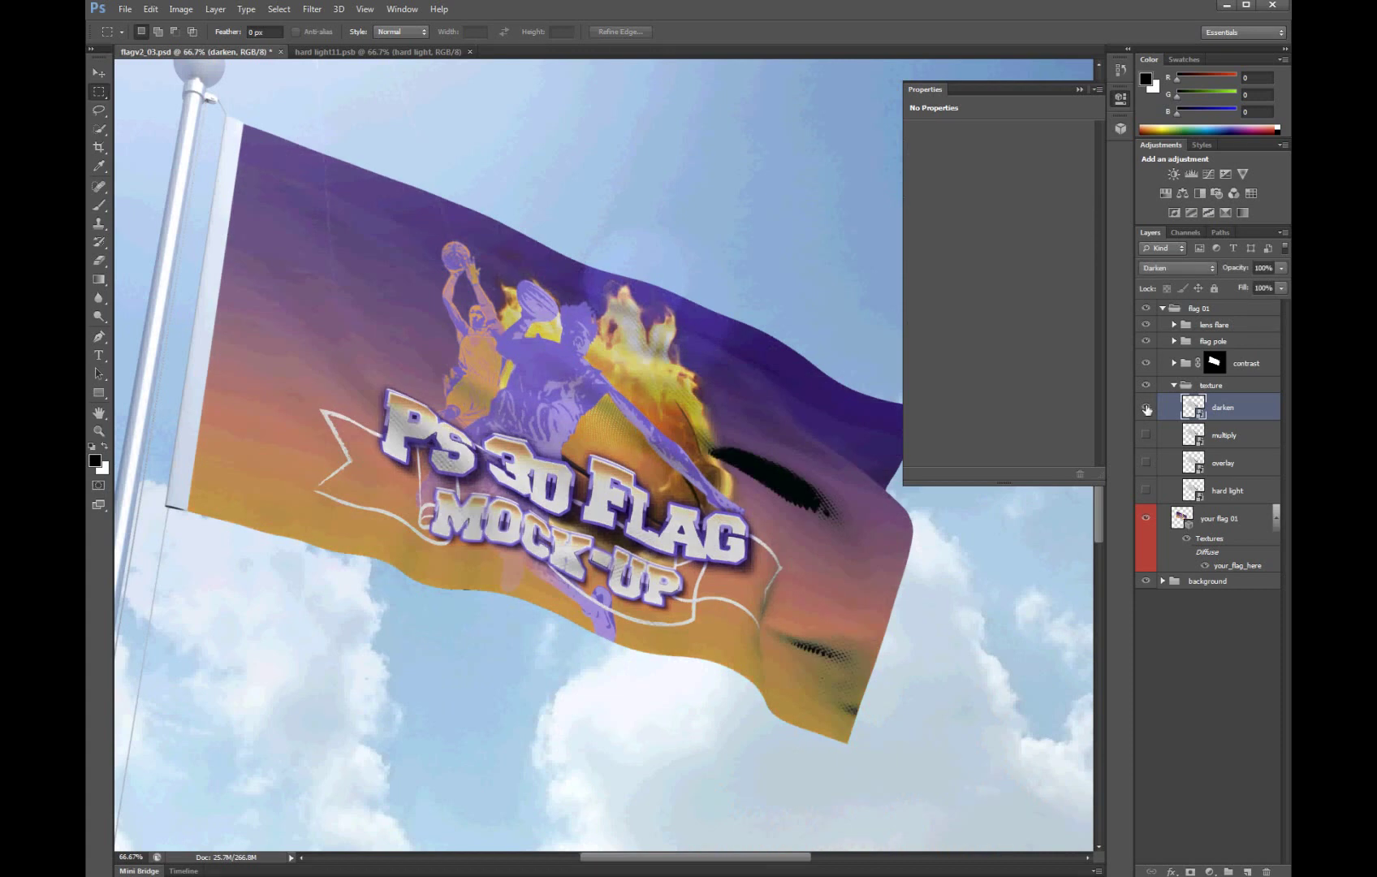
pyautogui.click(1146, 407)
pyautogui.click(1146, 406)
pyautogui.click(1146, 435)
pyautogui.click(1146, 435)
pyautogui.click(1146, 463)
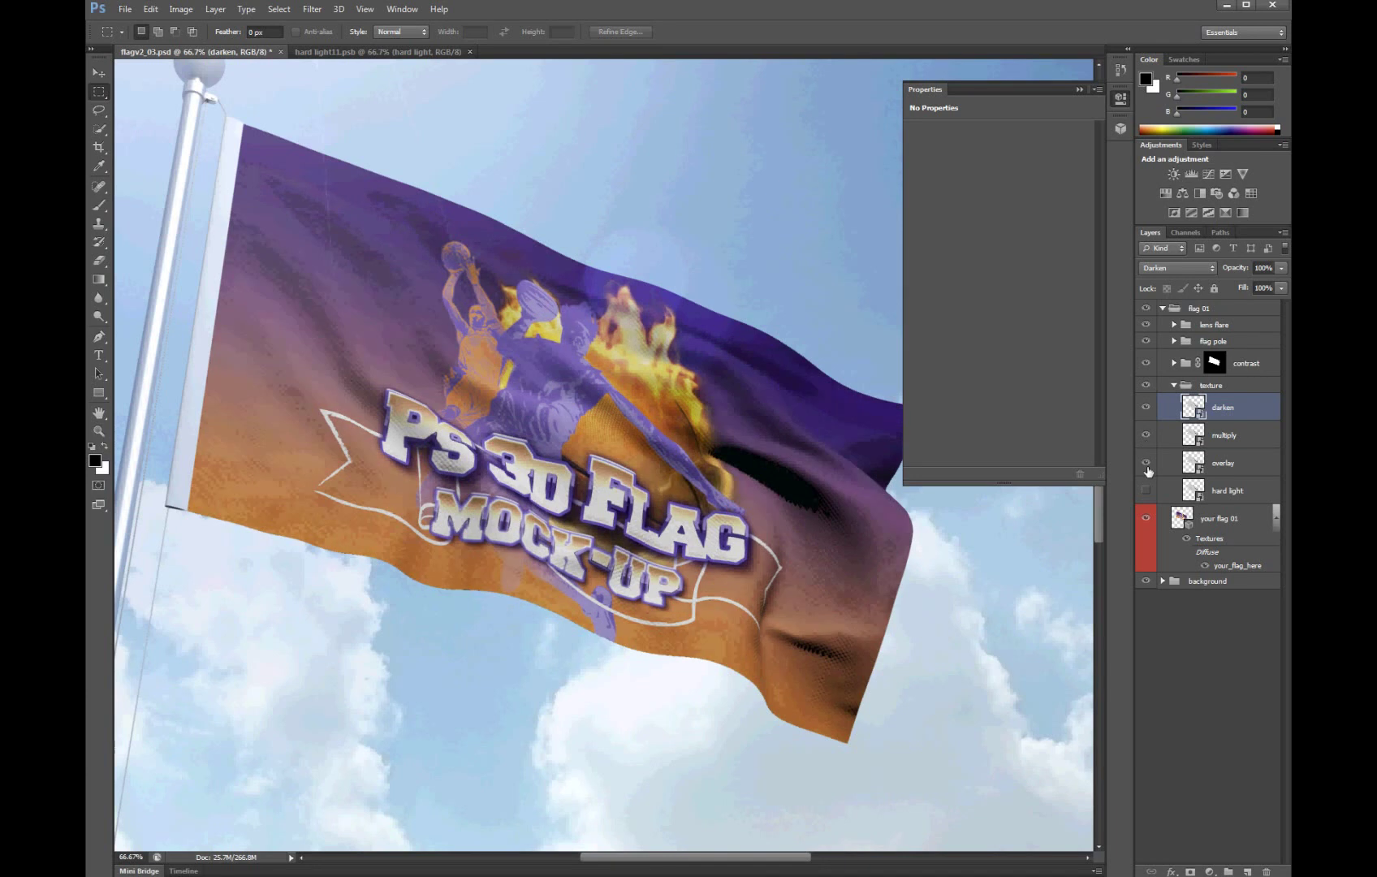
pyautogui.click(1147, 470)
pyautogui.click(1147, 491)
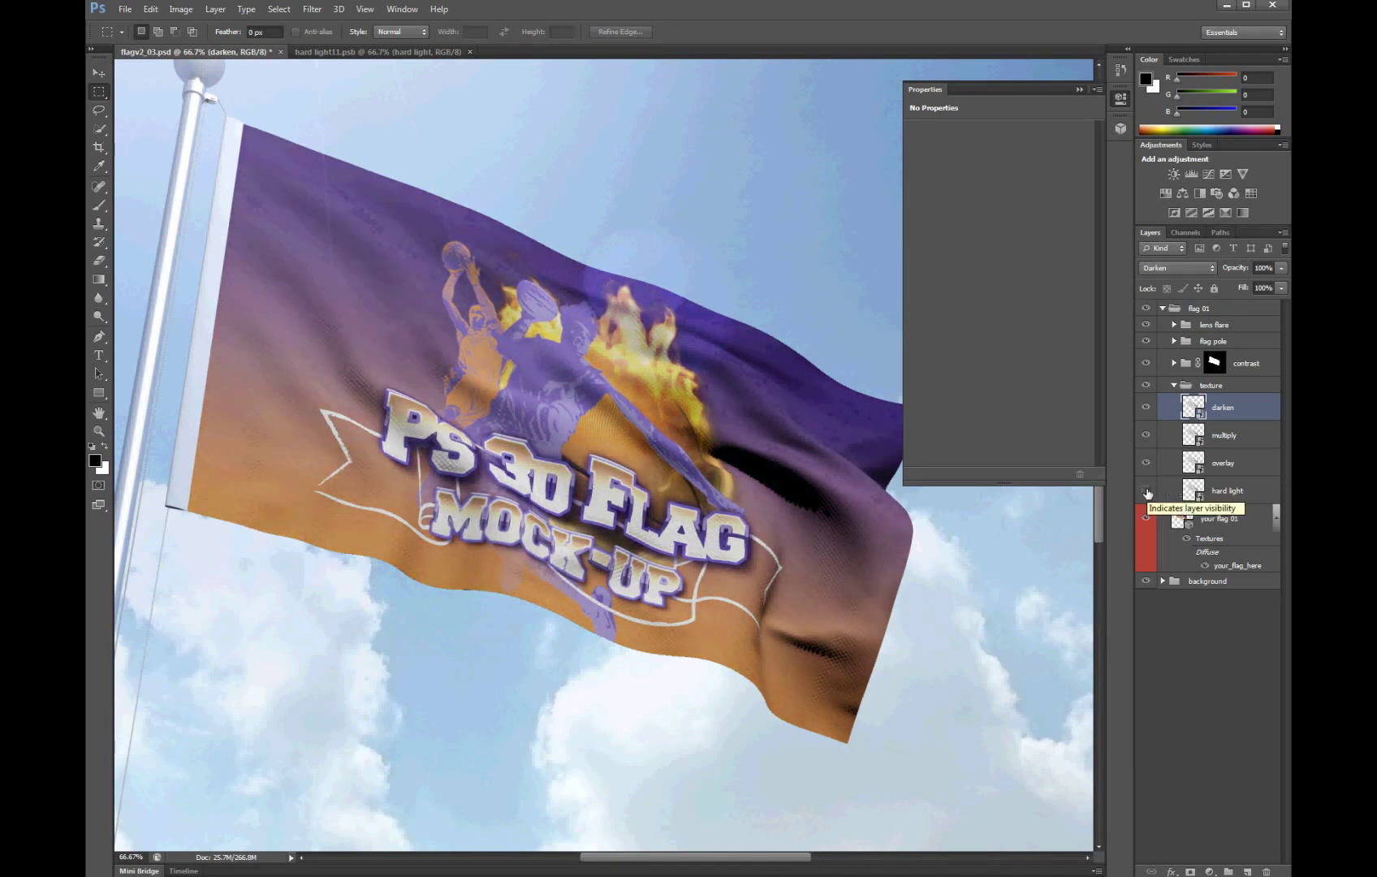
pyautogui.click(1147, 490)
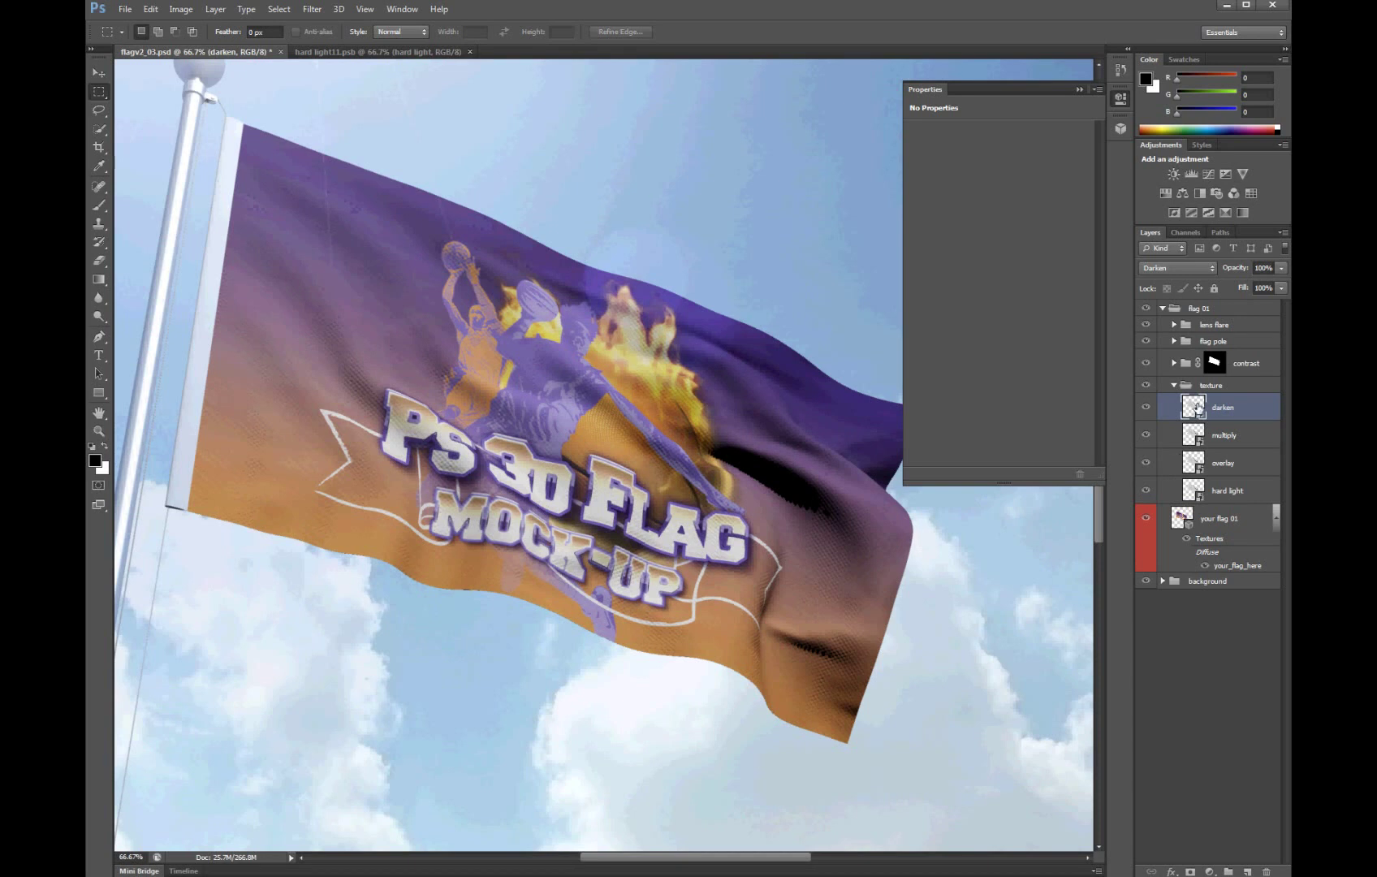
pyautogui.click(345, 52)
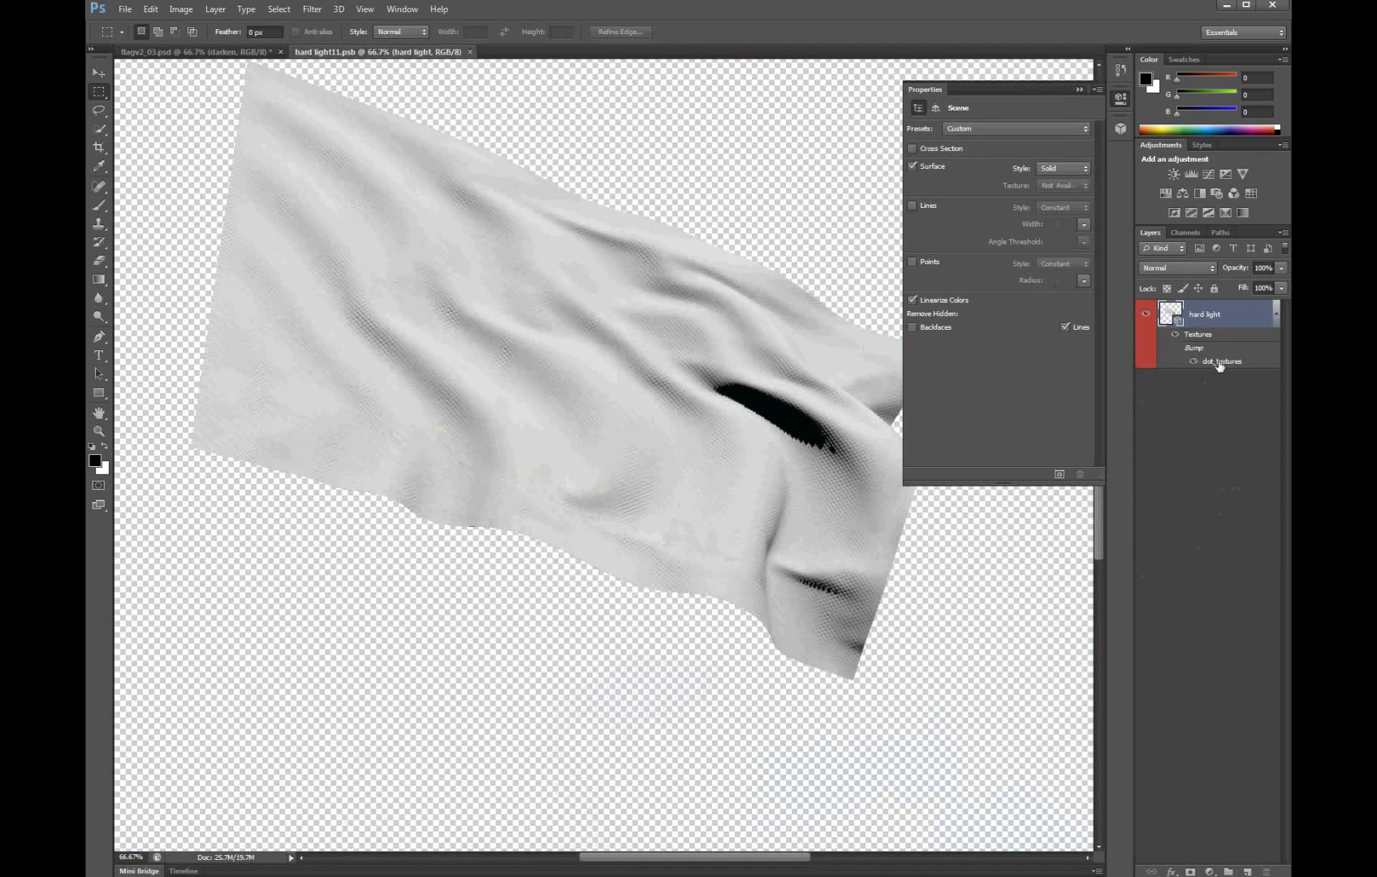
# - Show the line tex layer in dot_textures and save the texture
pyautogui.doubleClick(1219, 362)
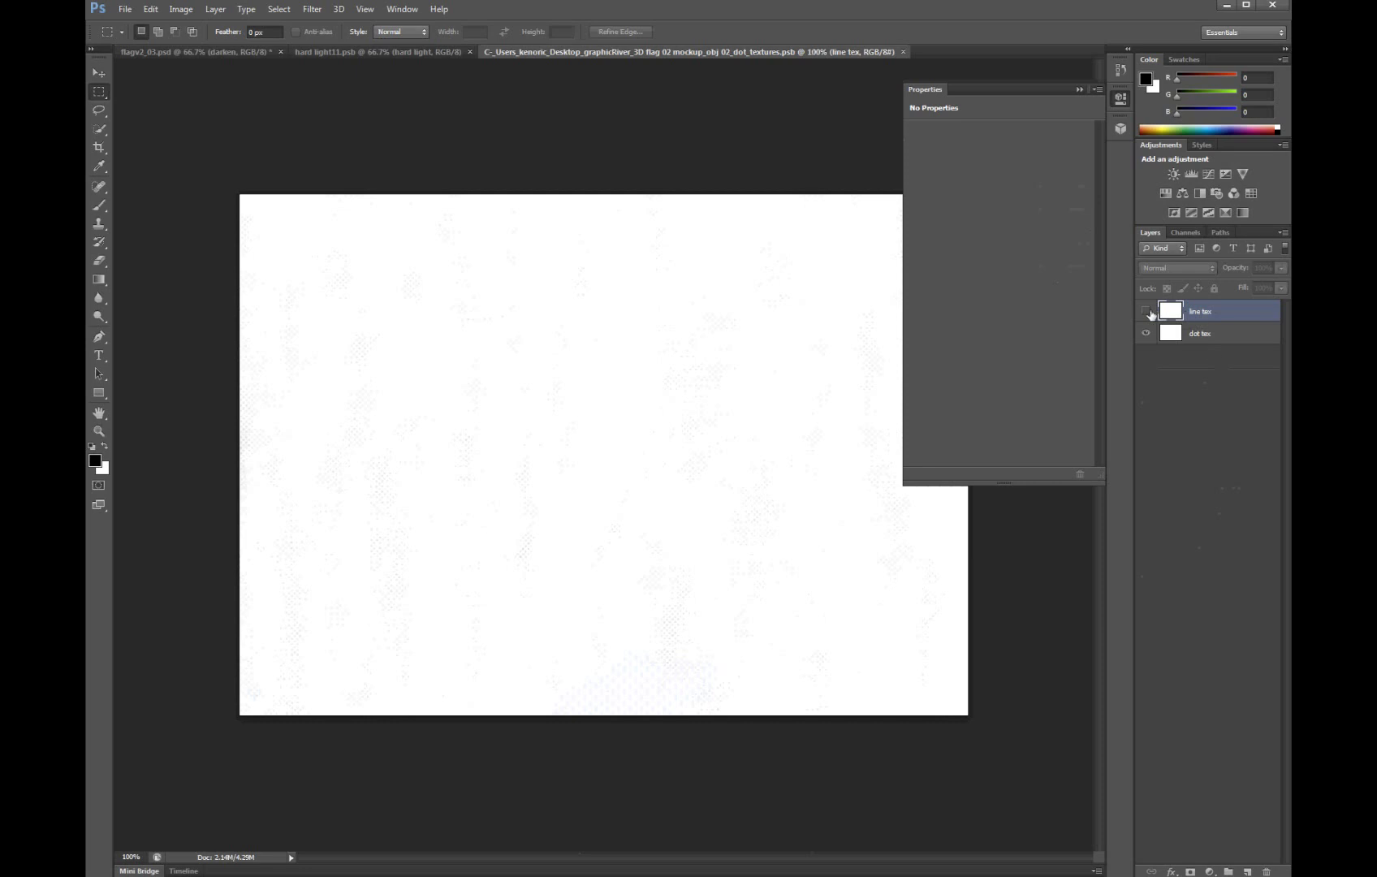
pyautogui.click(1146, 313)
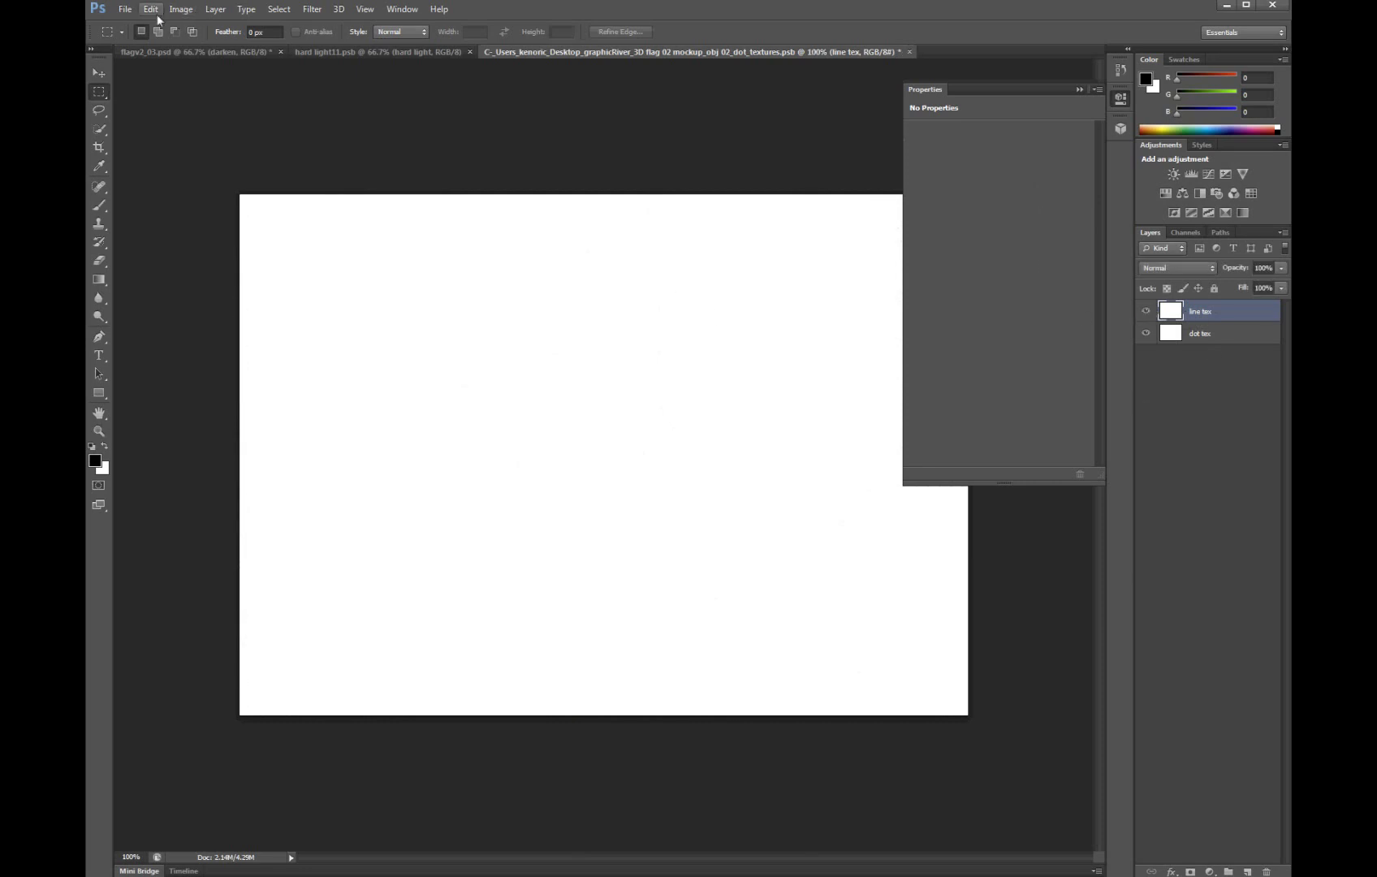
pyautogui.click(911, 51)
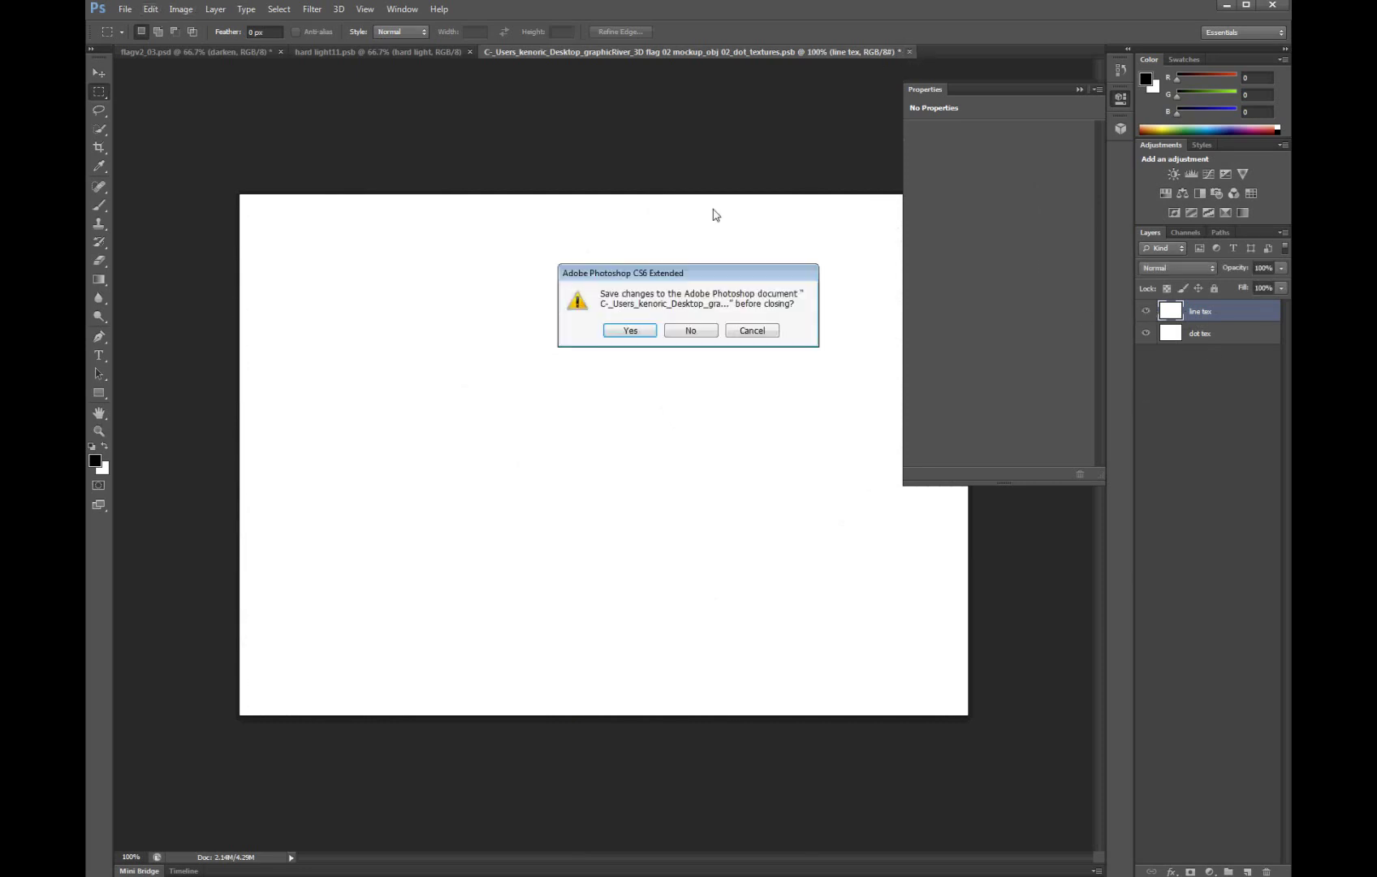
pyautogui.click(630, 331)
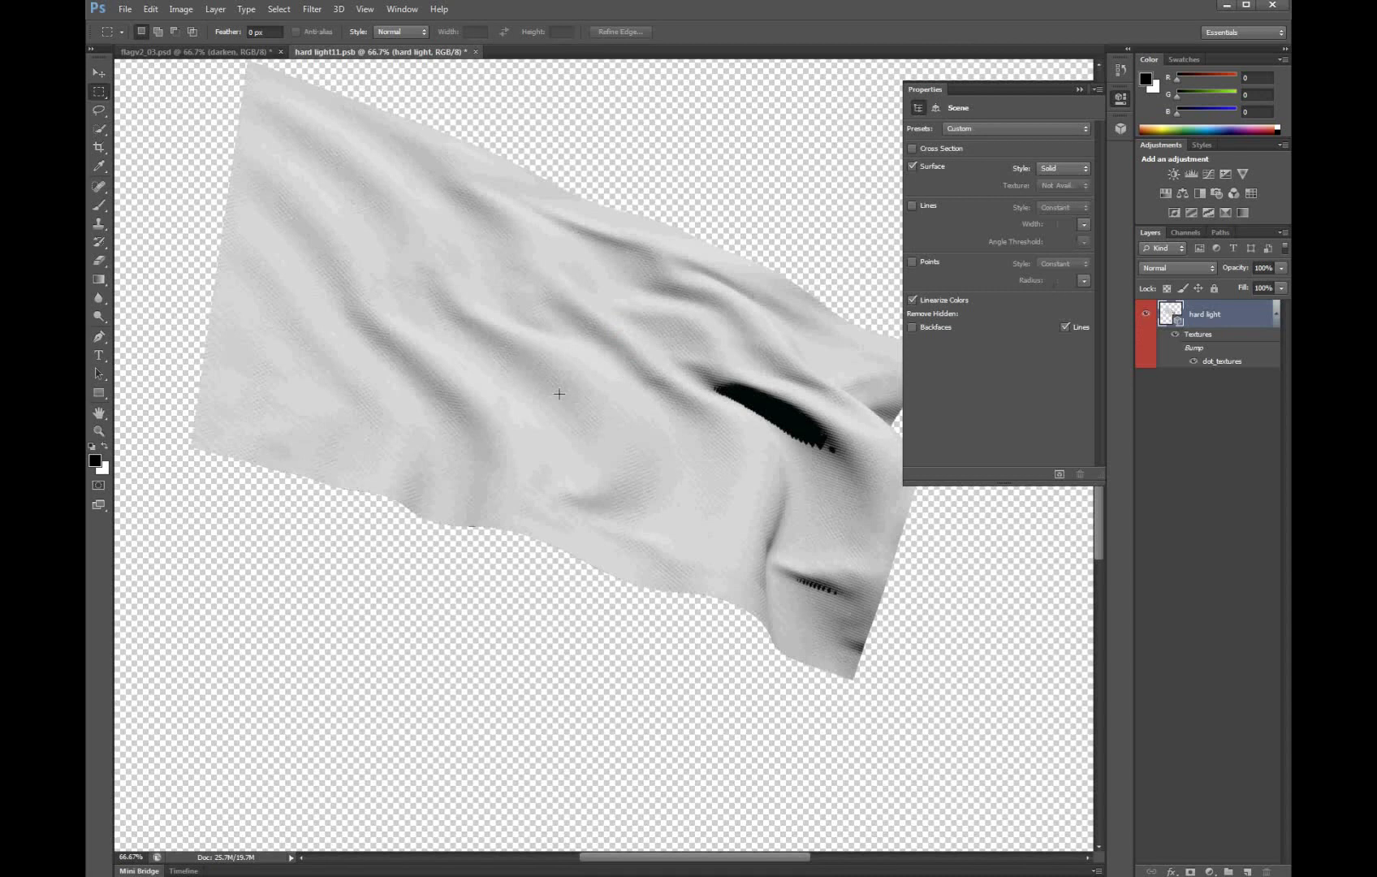
# - Save the hard light flag document and return to flagv2_03.psd
pyautogui.click(125, 9)
pyautogui.click(143, 168)
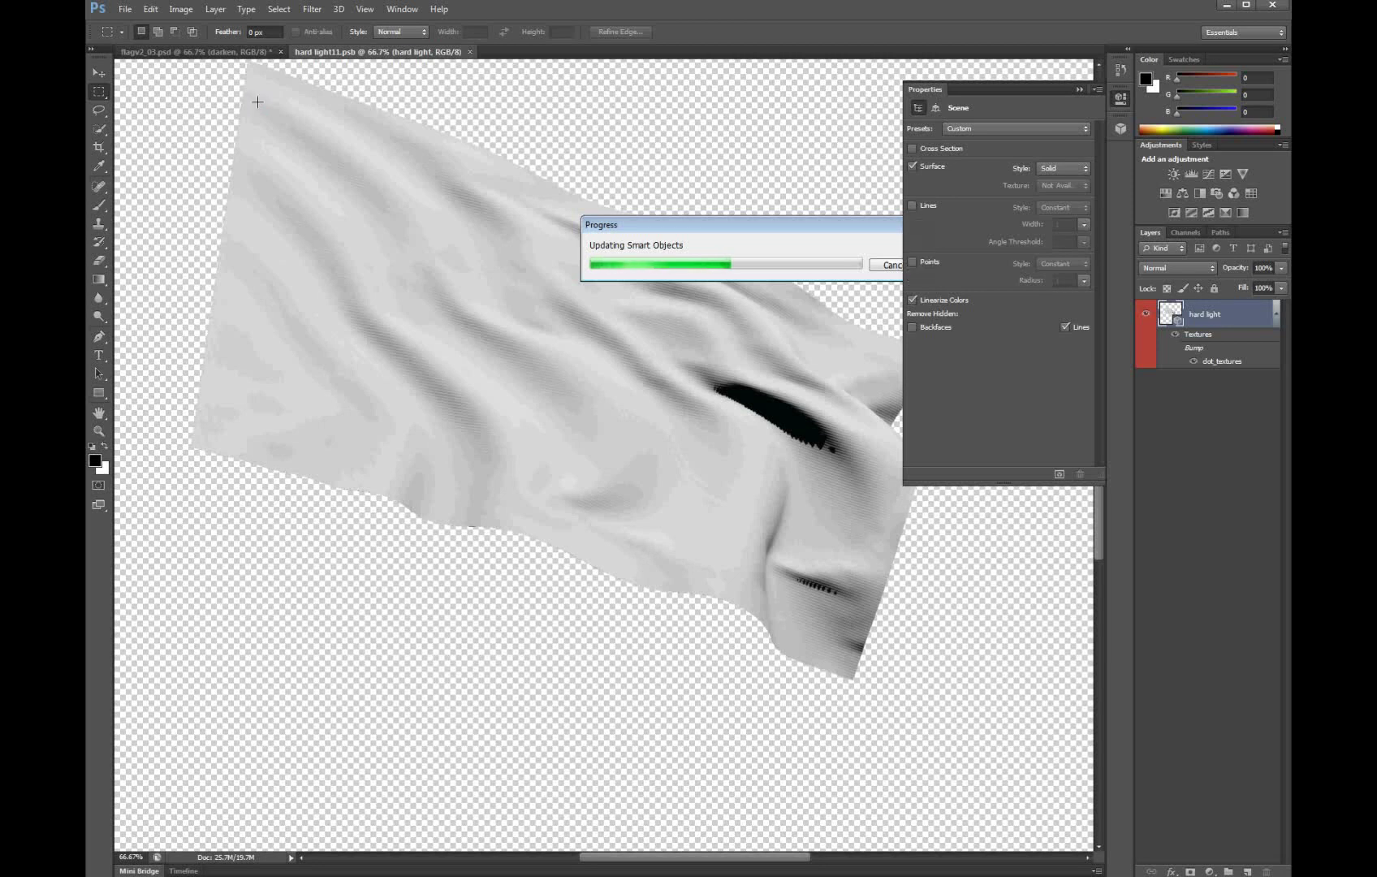
pyautogui.click(212, 52)
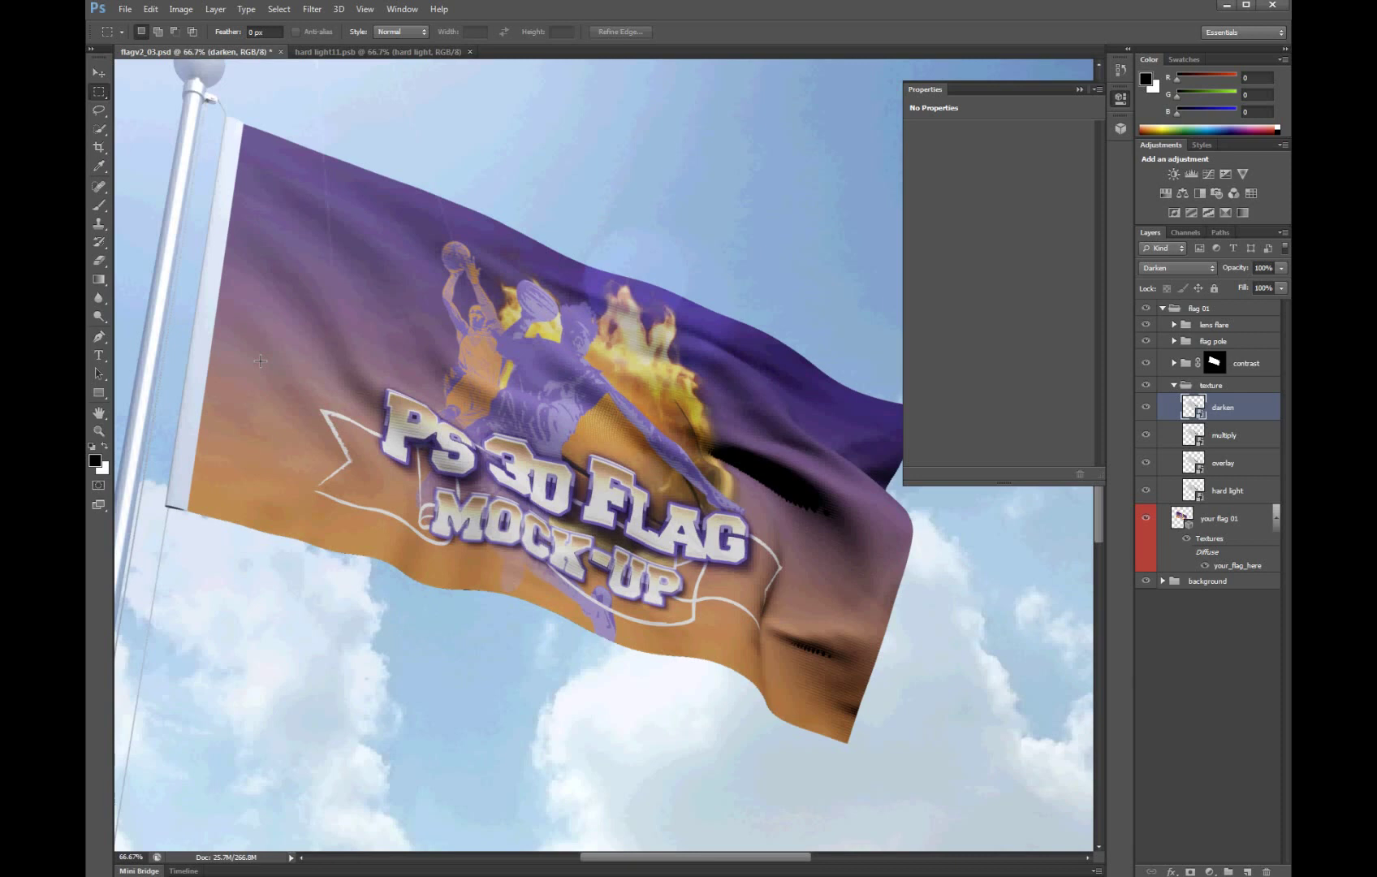
# - At 100% zoom, hide and reshow the darken, multiply, overlay and hard light layers
pyautogui.hotkey('ctrl', '+')
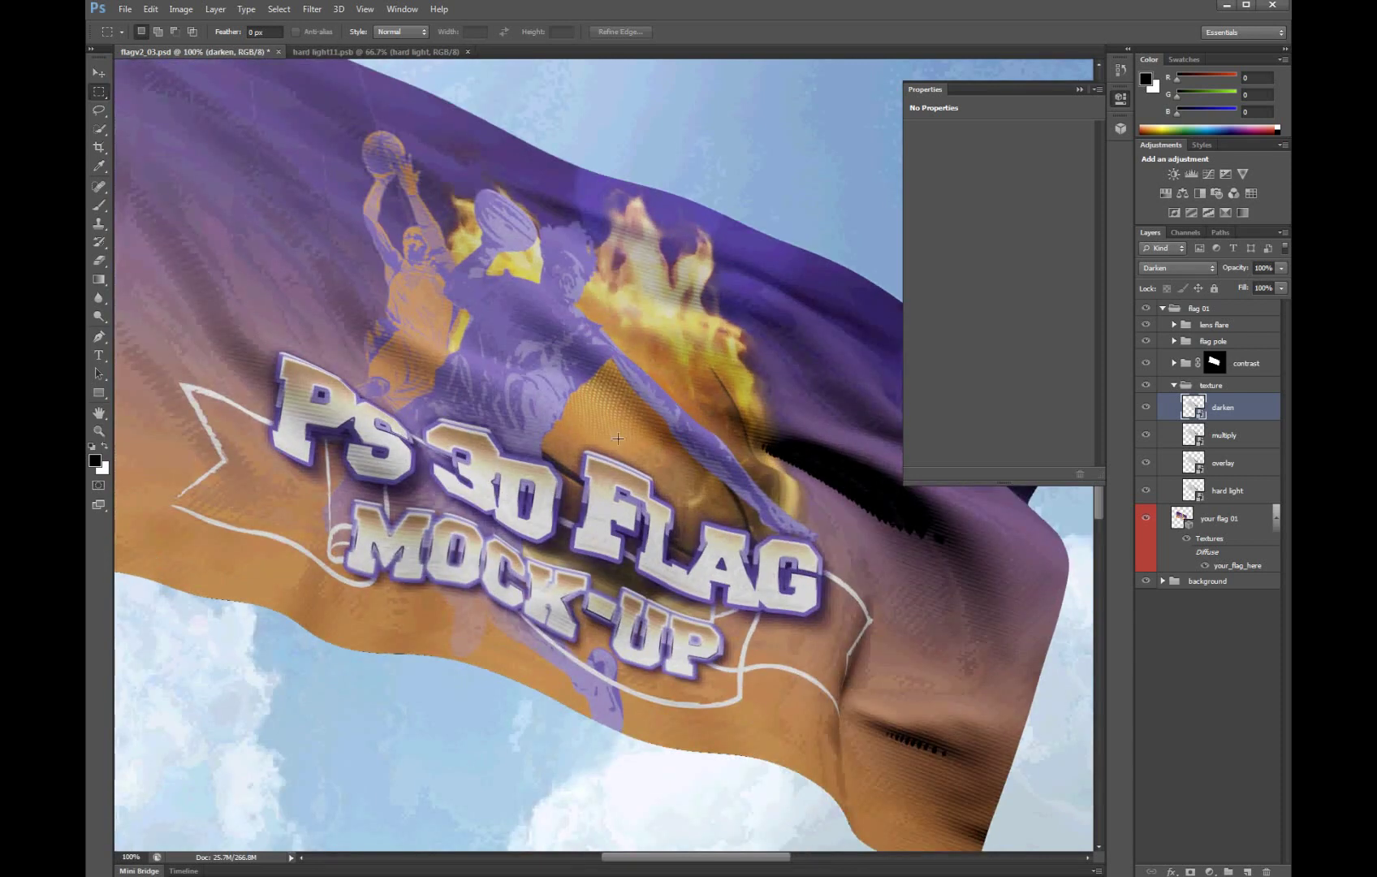
pyautogui.click(1145, 407)
pyautogui.click(1145, 435)
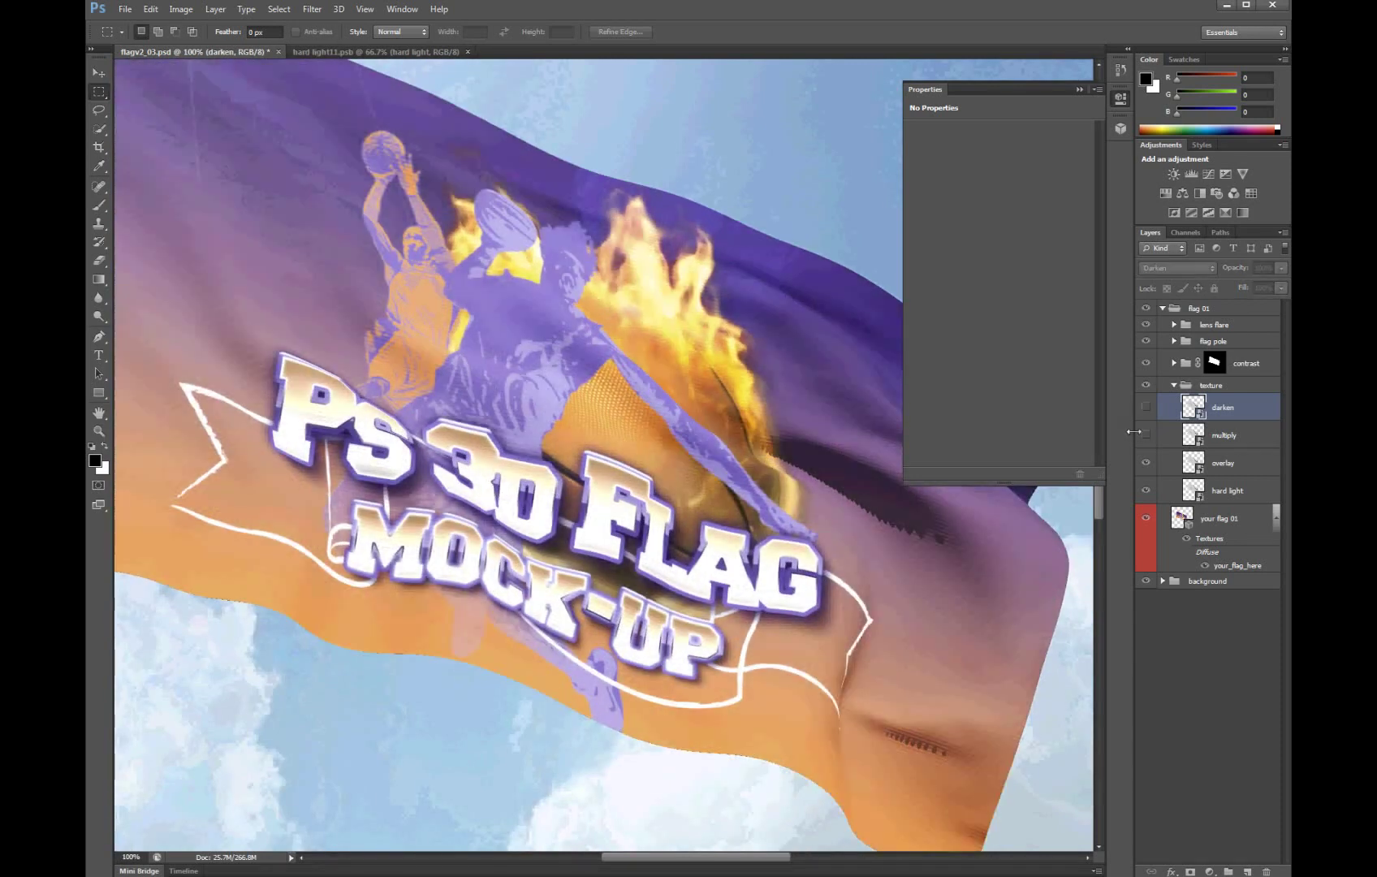
pyautogui.click(1146, 462)
pyautogui.click(1146, 490)
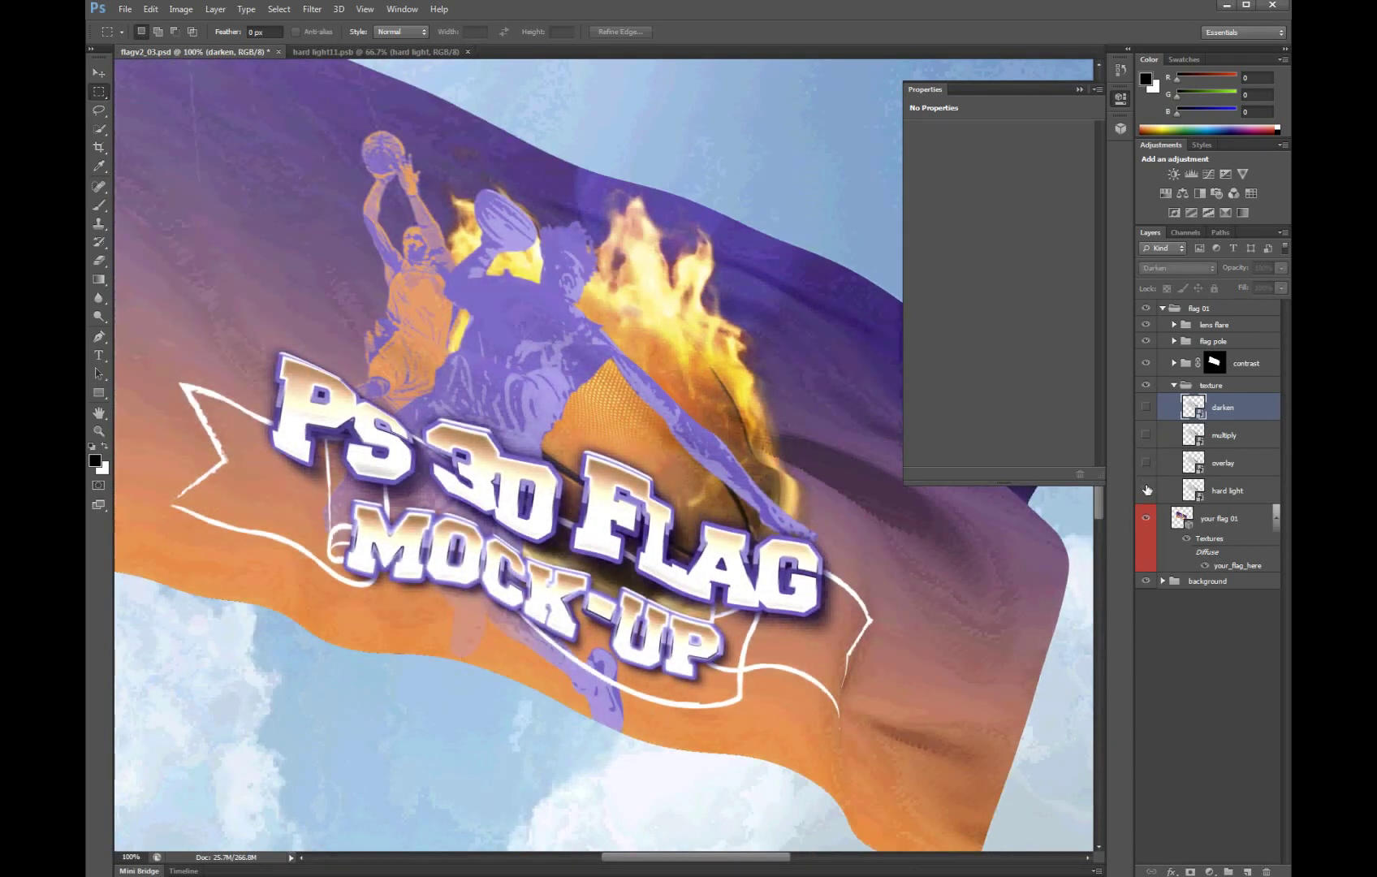
pyautogui.click(1146, 407)
pyautogui.click(1146, 434)
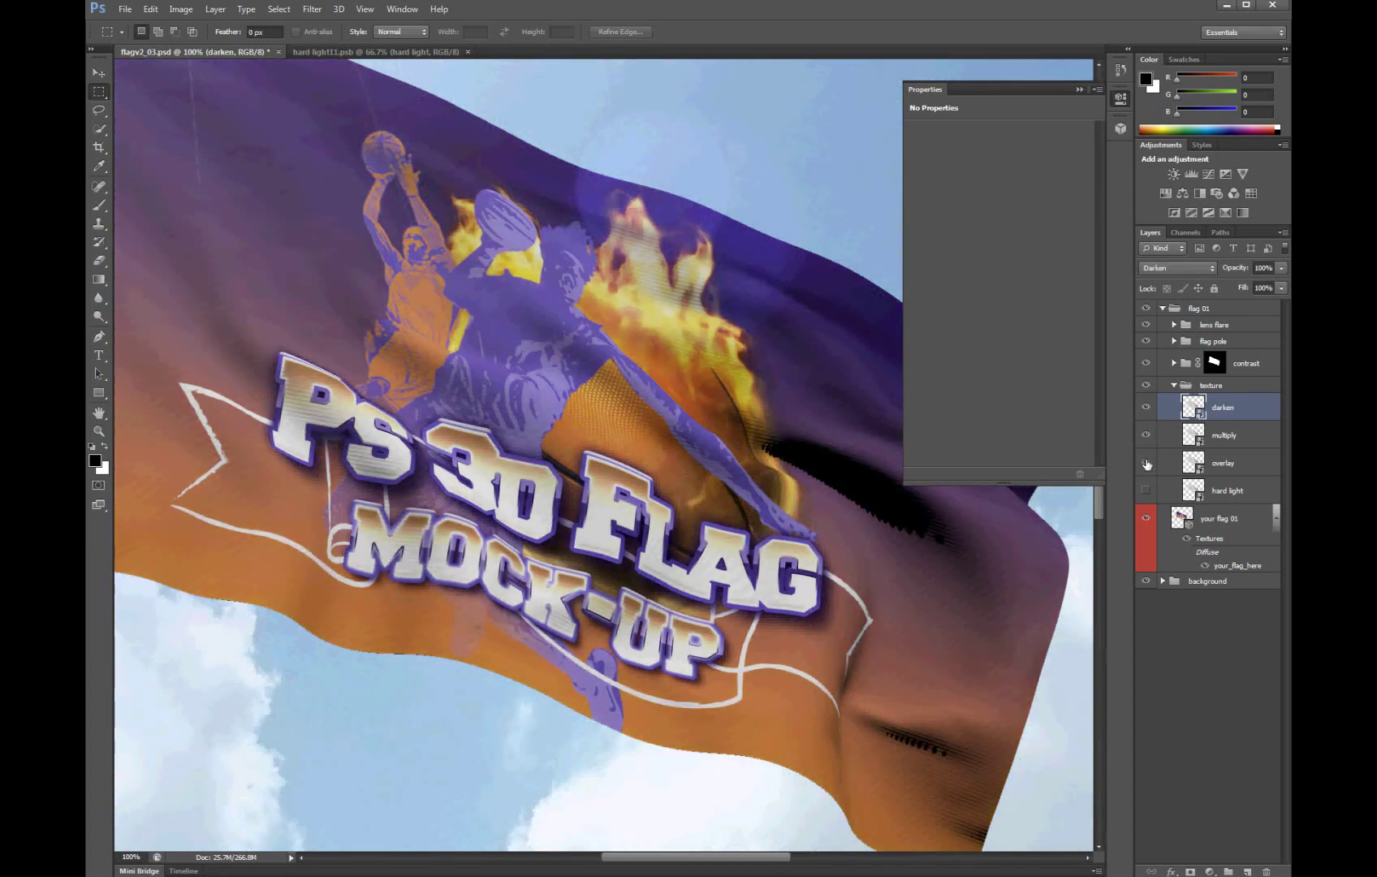
pyautogui.click(1146, 462)
pyautogui.click(1146, 490)
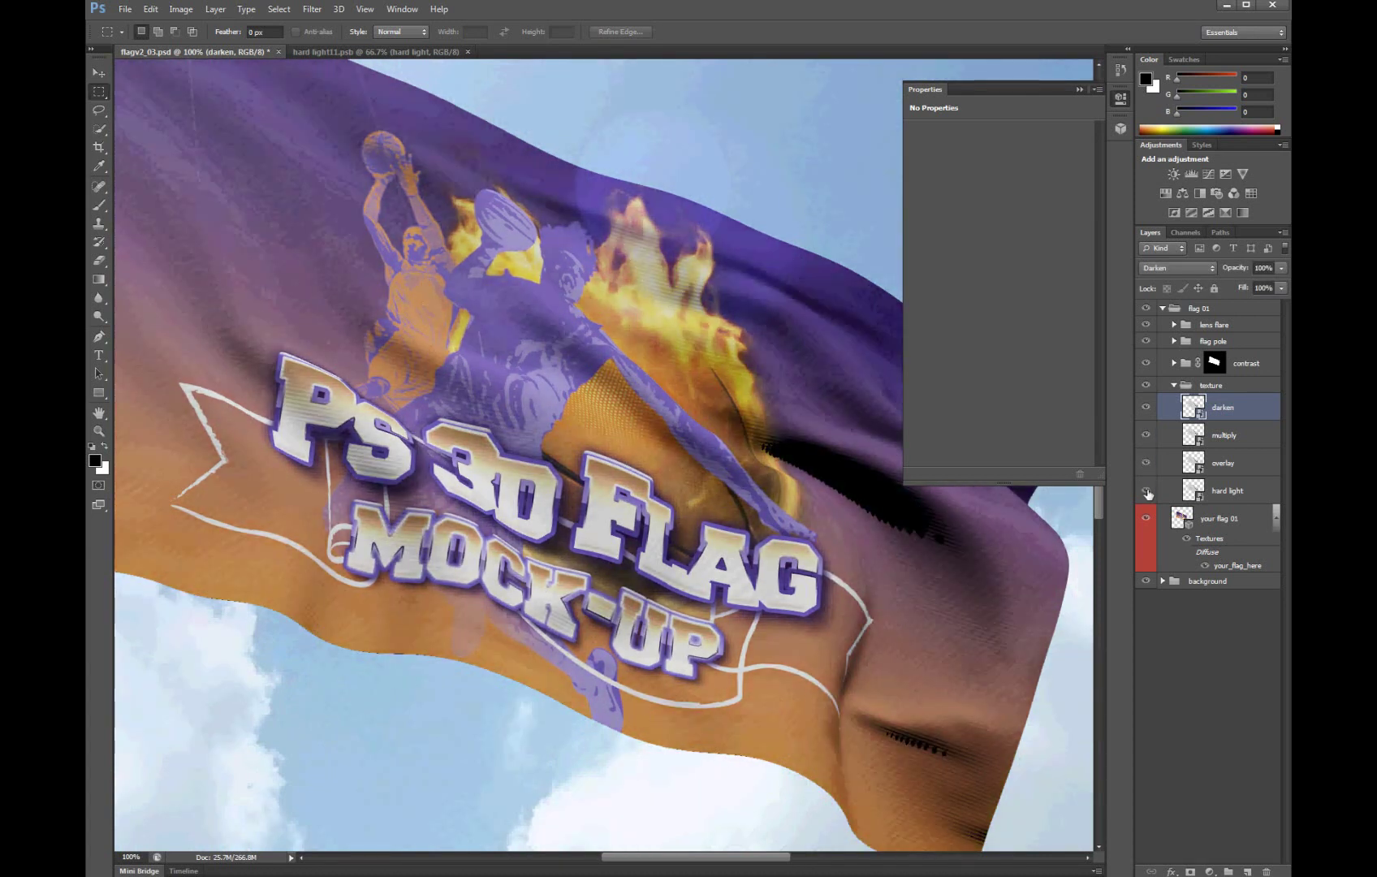
# - Collapse and re-expand the texture group, select darken, then switch to hard light11.psb
pyautogui.click(1174, 385)
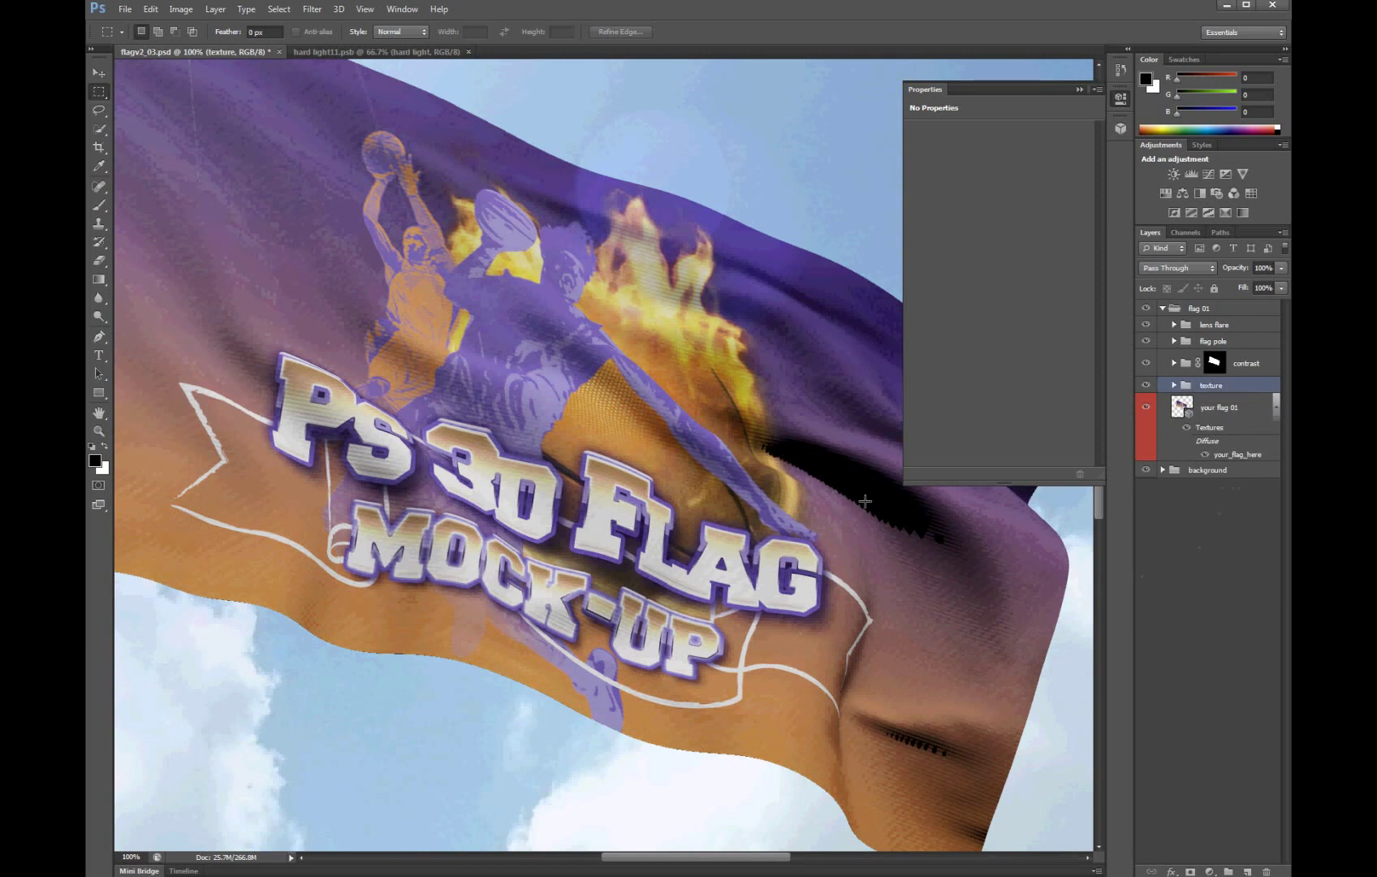
pyautogui.hotkey('ctrl', '-')
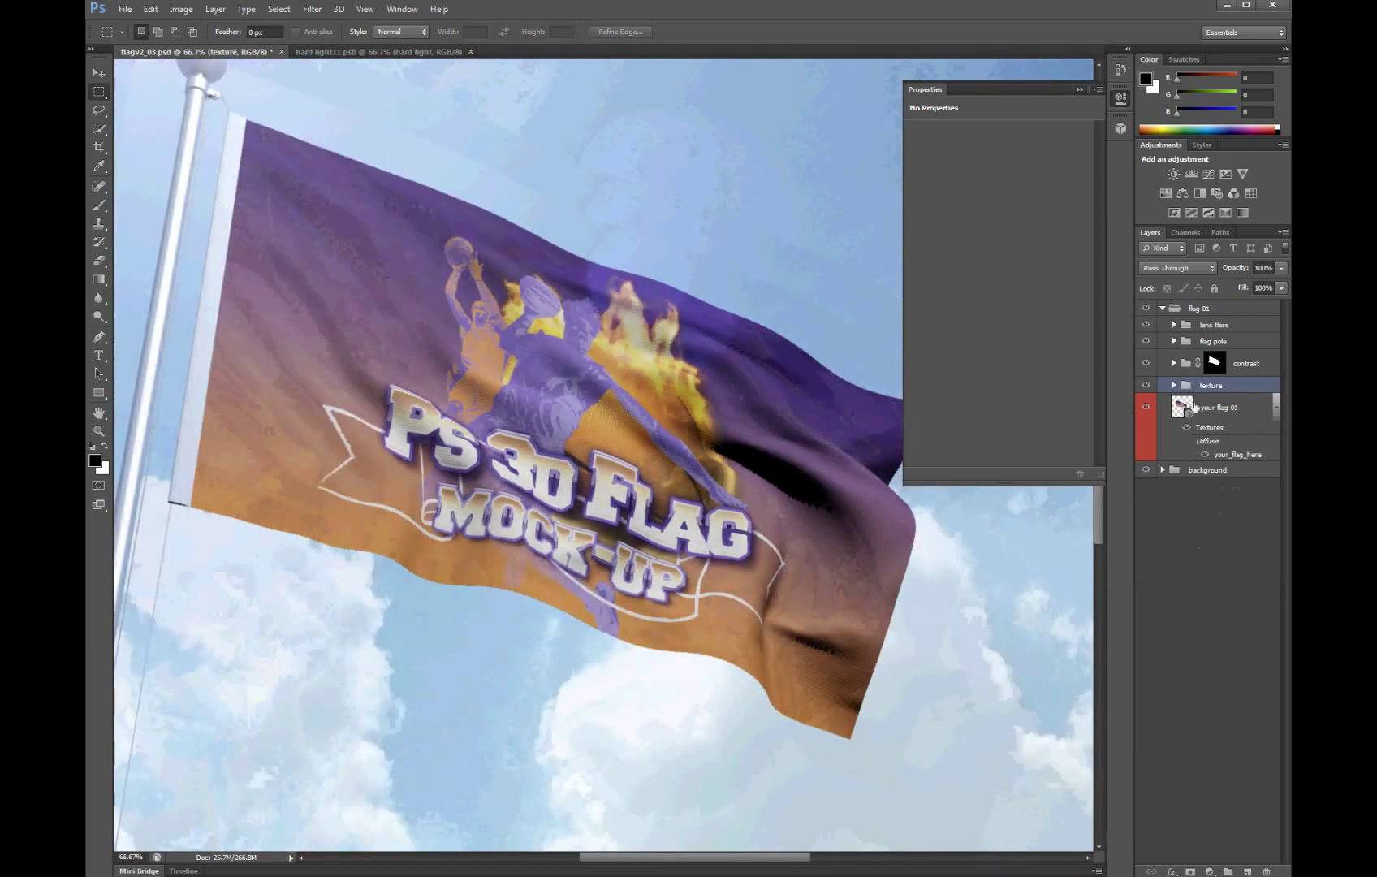
pyautogui.click(1173, 384)
pyautogui.click(1186, 410)
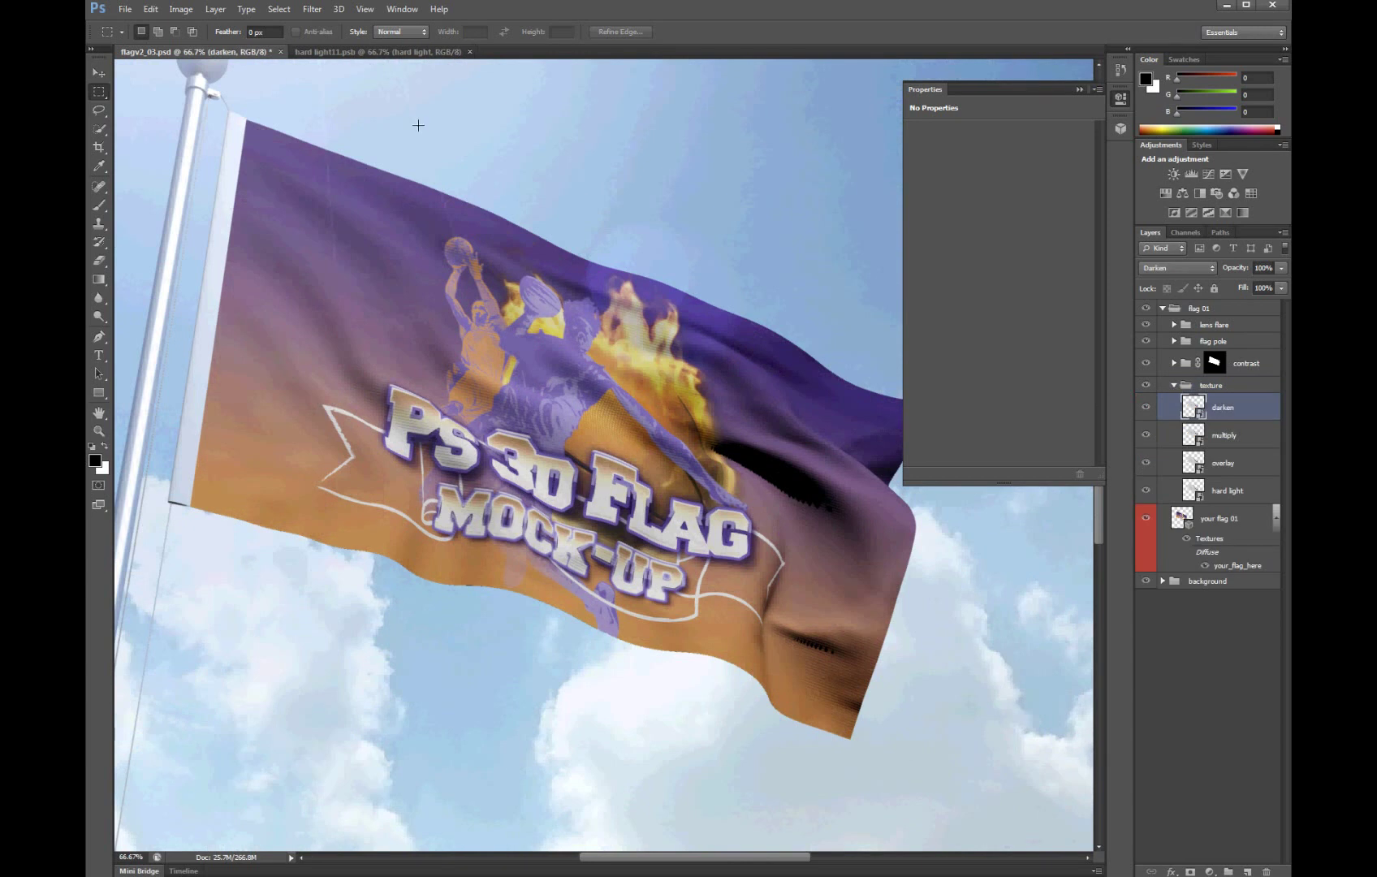
pyautogui.click(358, 52)
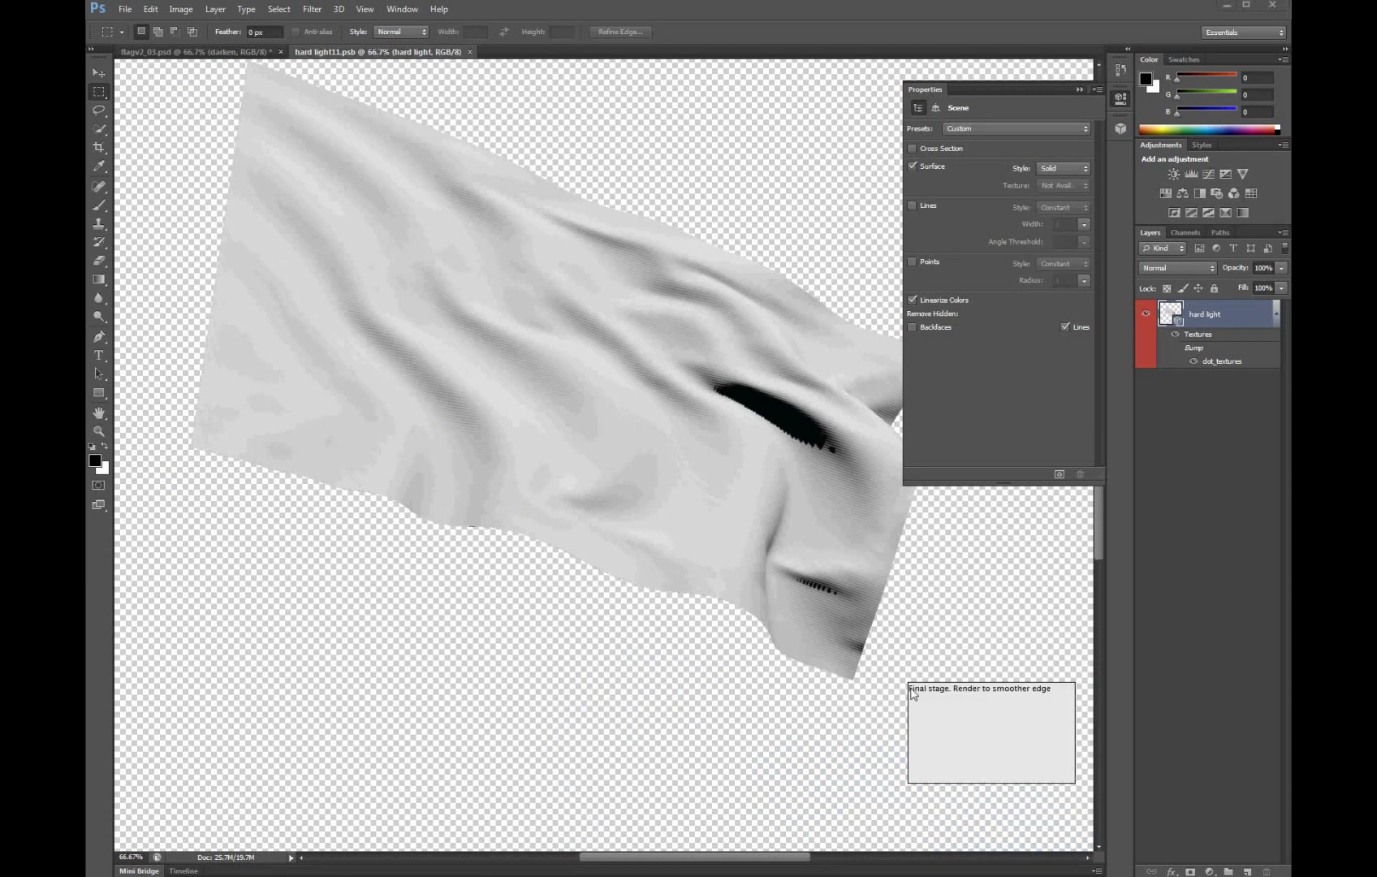
# - Run the full 3D render of the hard light11.psb flag and keep the smoothed result
pyautogui.click(1059, 474)
pyautogui.click(1059, 475)
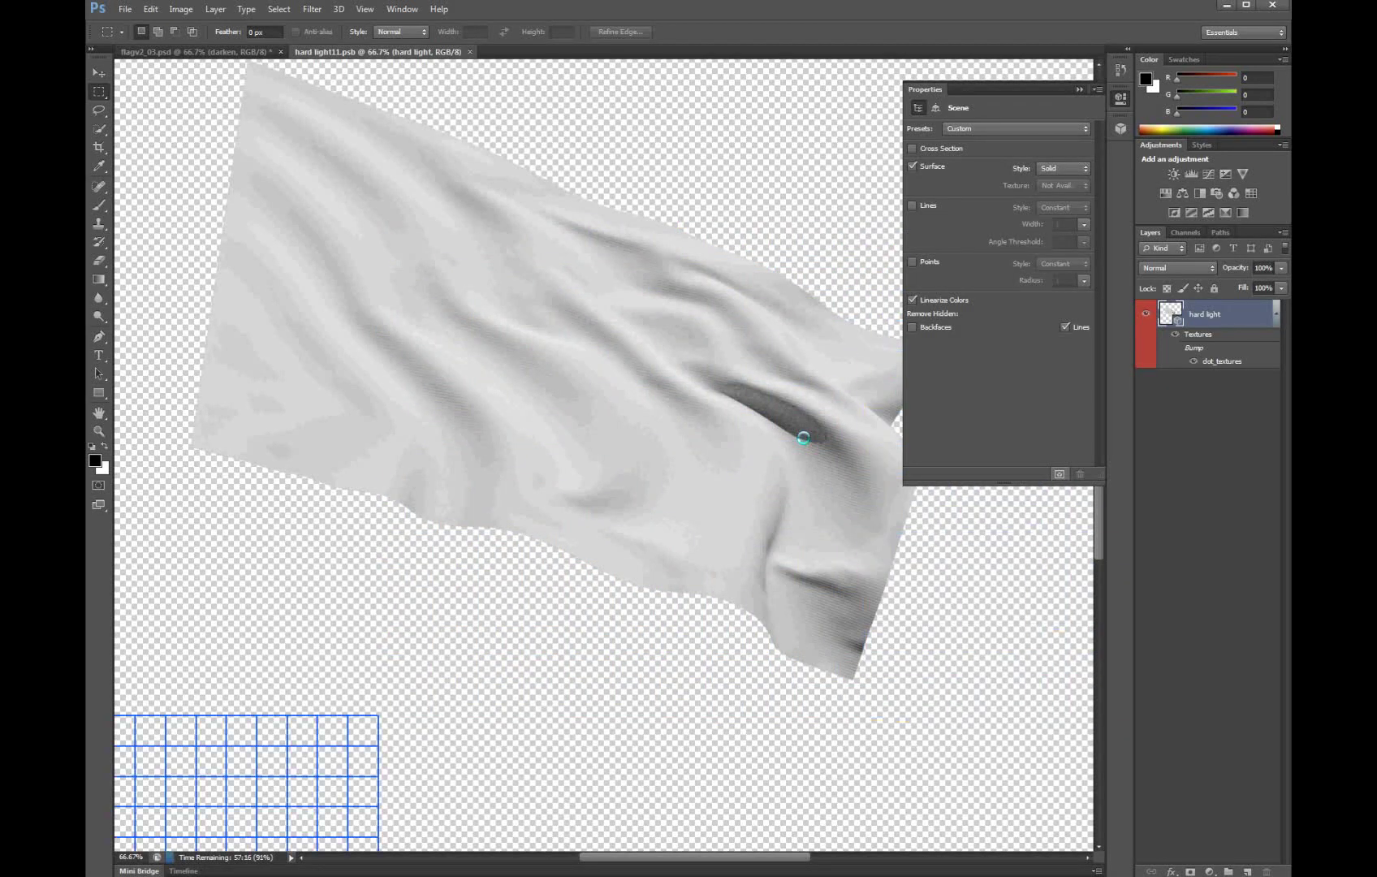
pyautogui.click(803, 437)
# - Save hard light11.psb with File > Save As and return to the flagv2_03.psd mockup
pyautogui.click(123, 9)
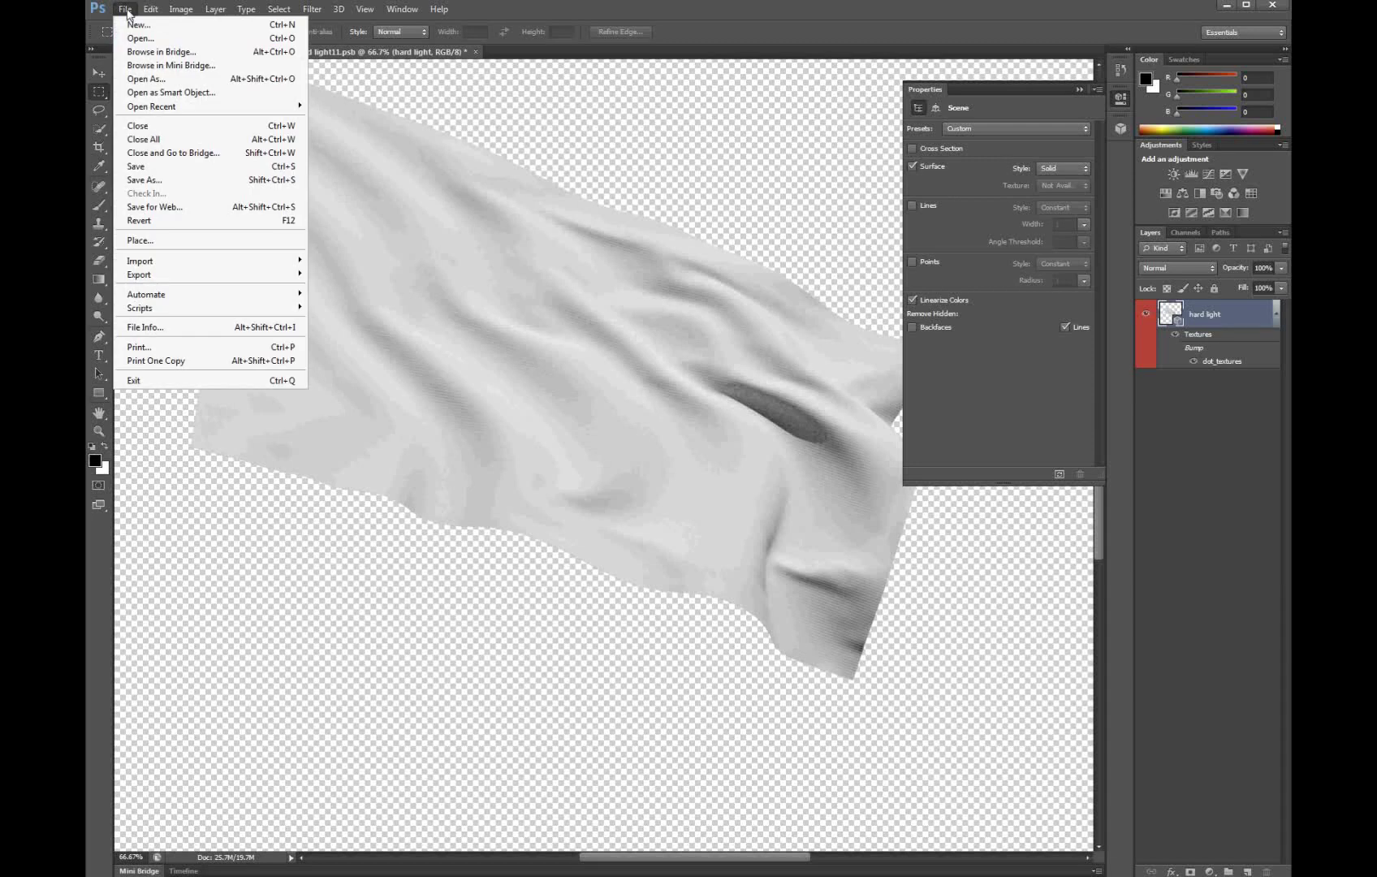
pyautogui.click(149, 173)
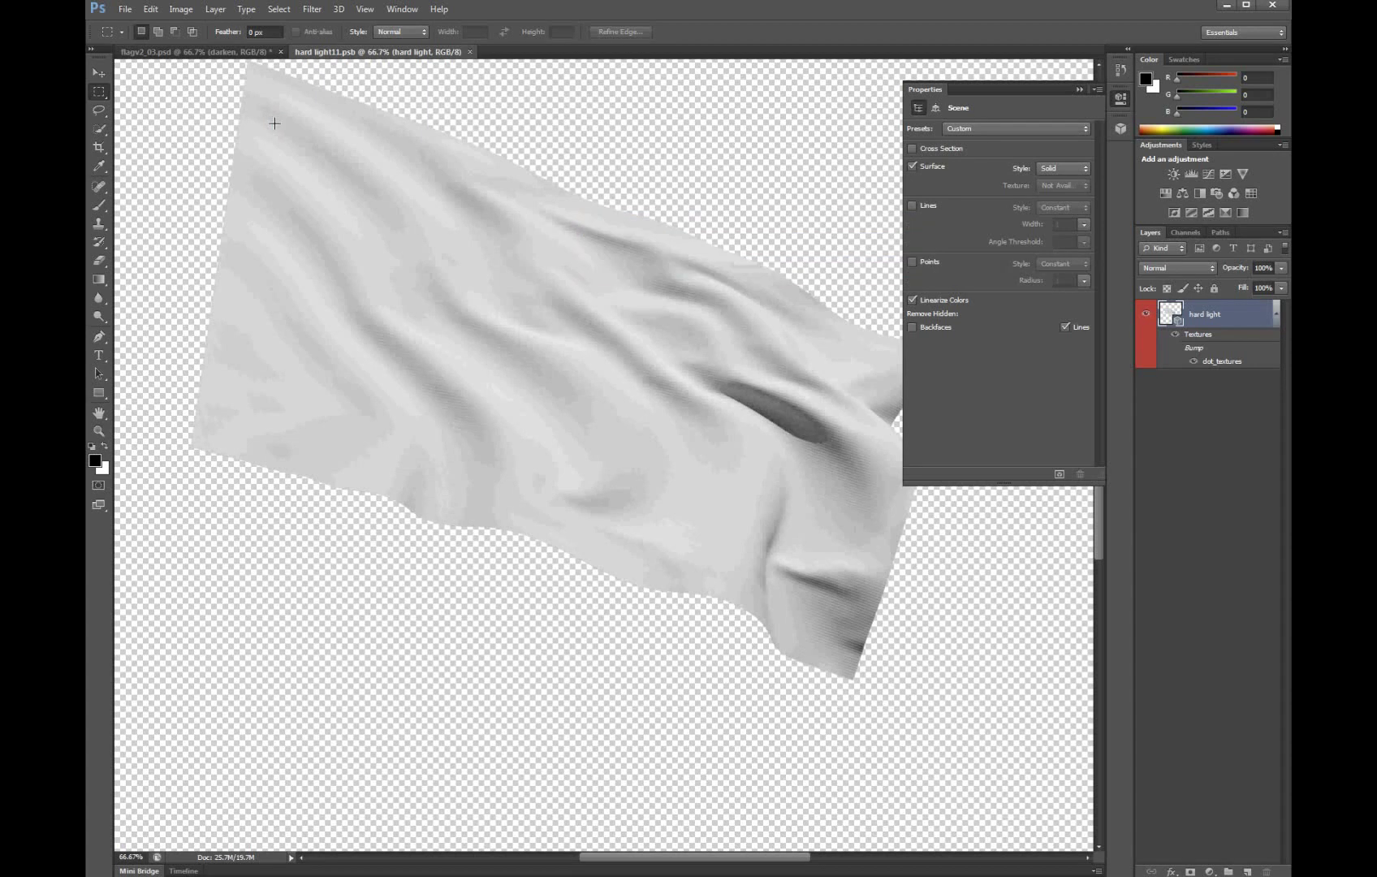
pyautogui.click(189, 52)
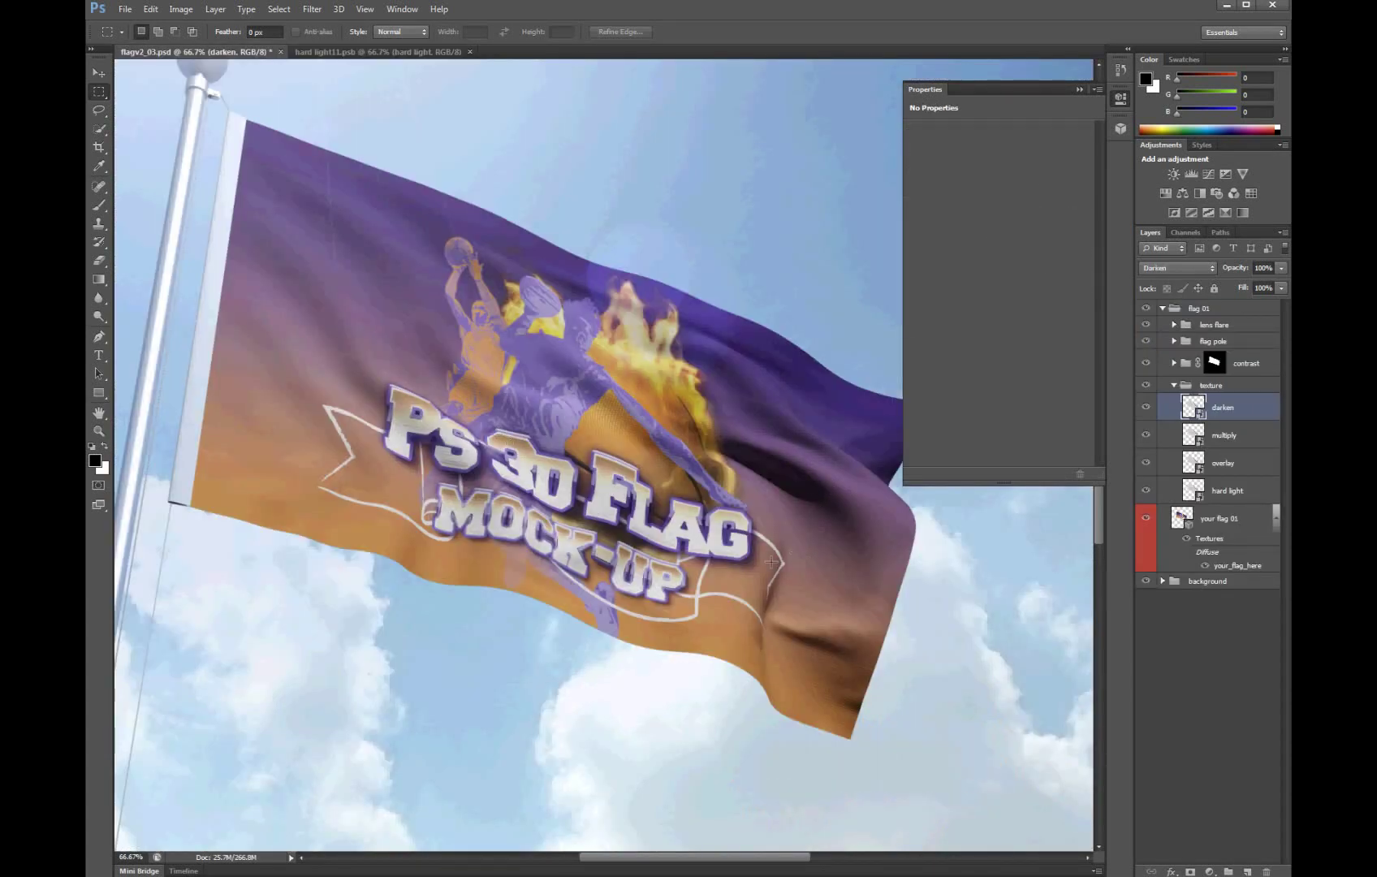
# - Inspect the mockup at 100%, zoom out to 33.33%, then close hard light11.psb and flagv2_03.psd
pyautogui.hotkey('ctrl', '+')
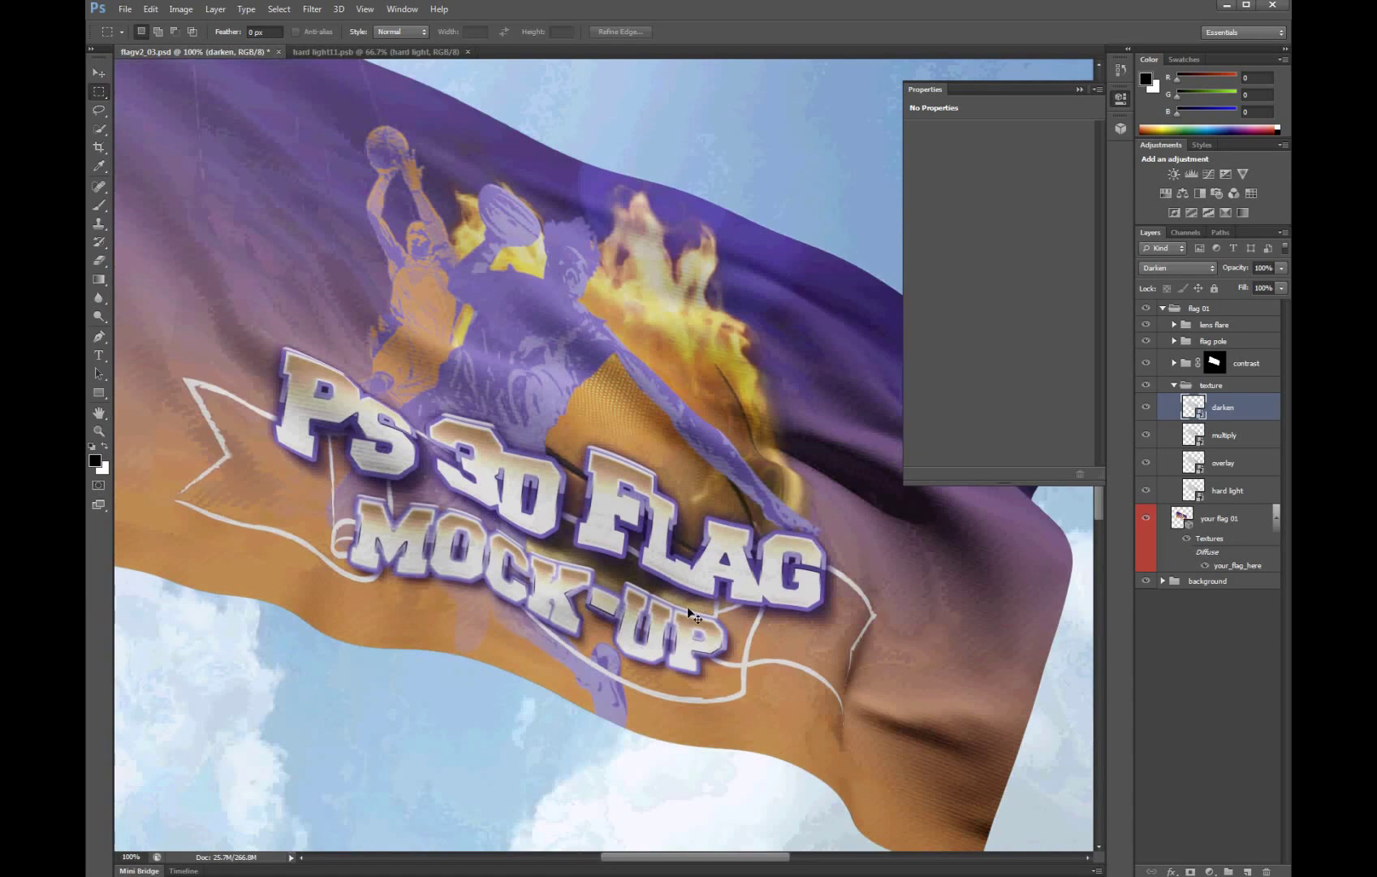
pyautogui.hotkey('ctrl', '-')
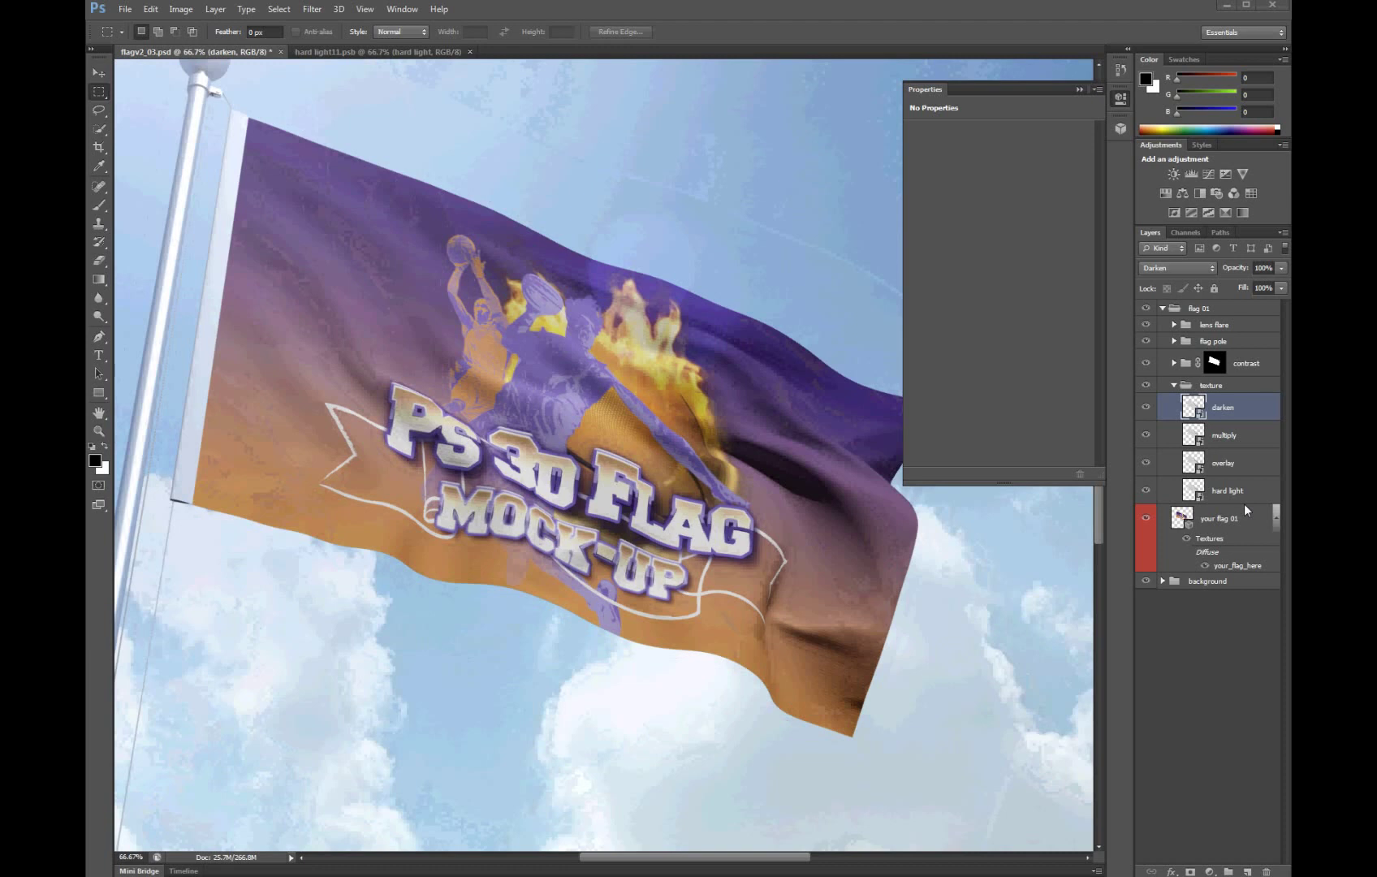
pyautogui.hotkey('ctrl', '-')
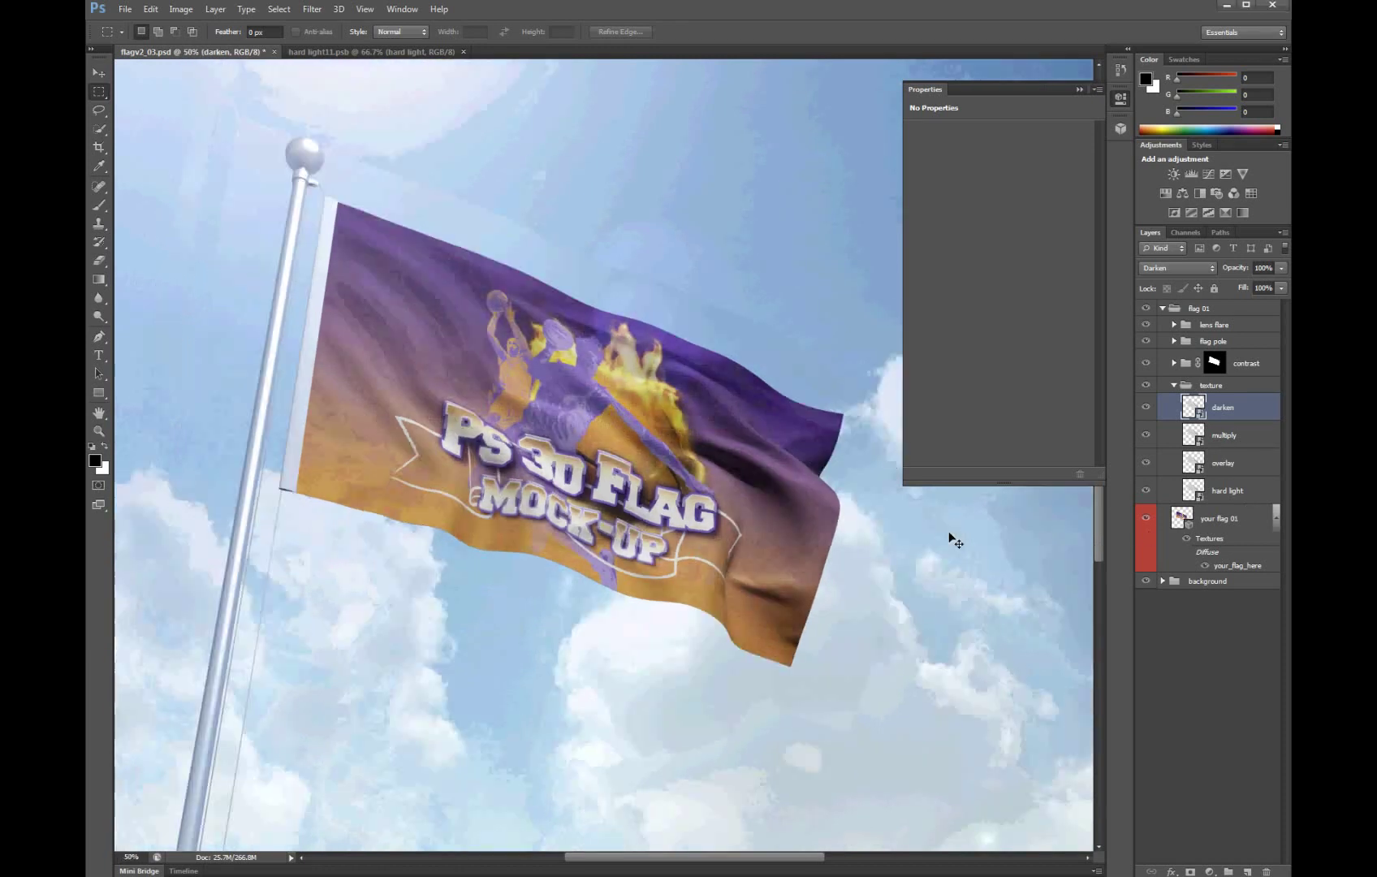
pyautogui.hotkey('ctrl', '-')
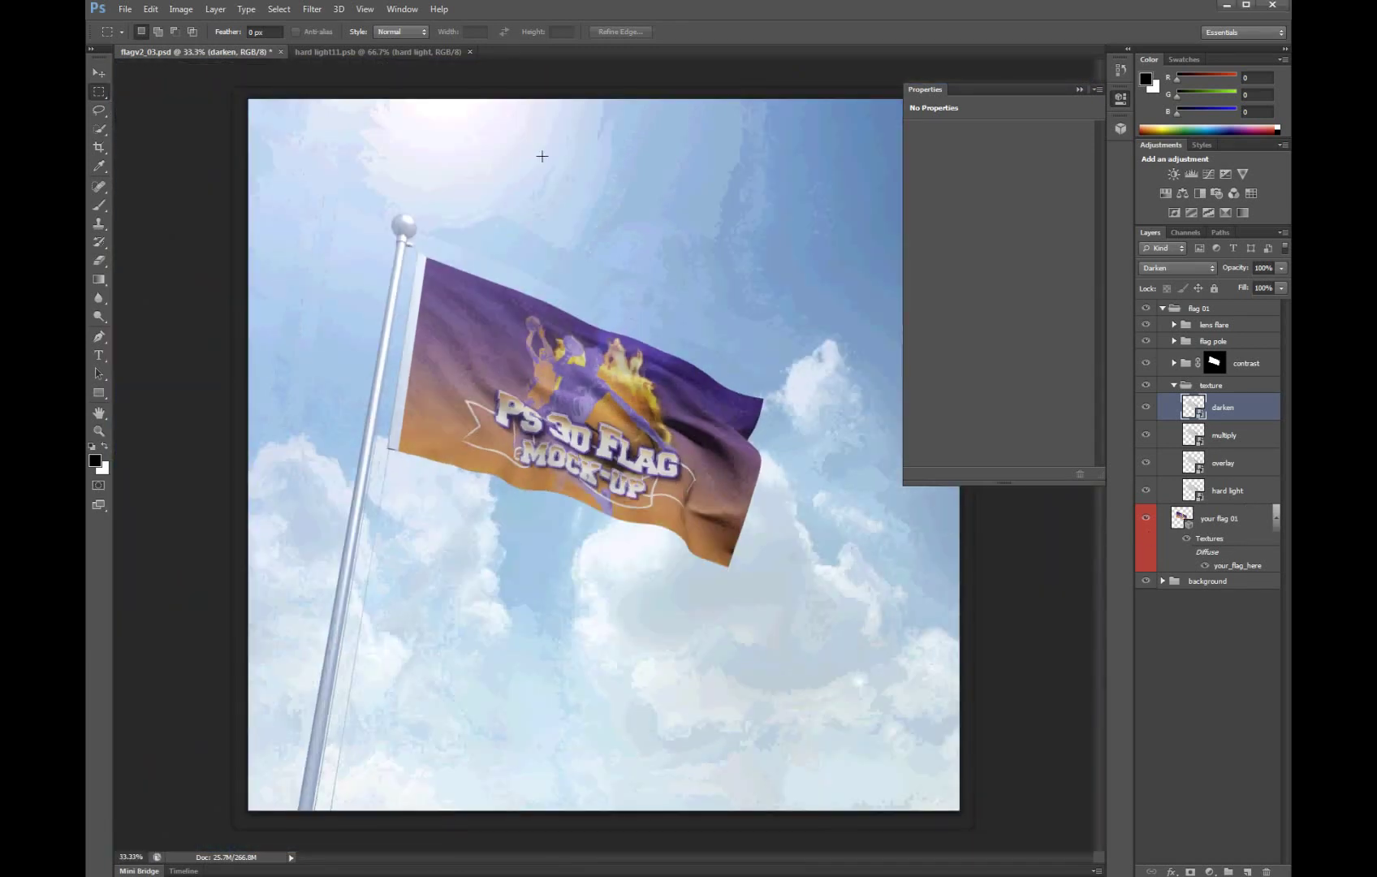
pyautogui.click(470, 52)
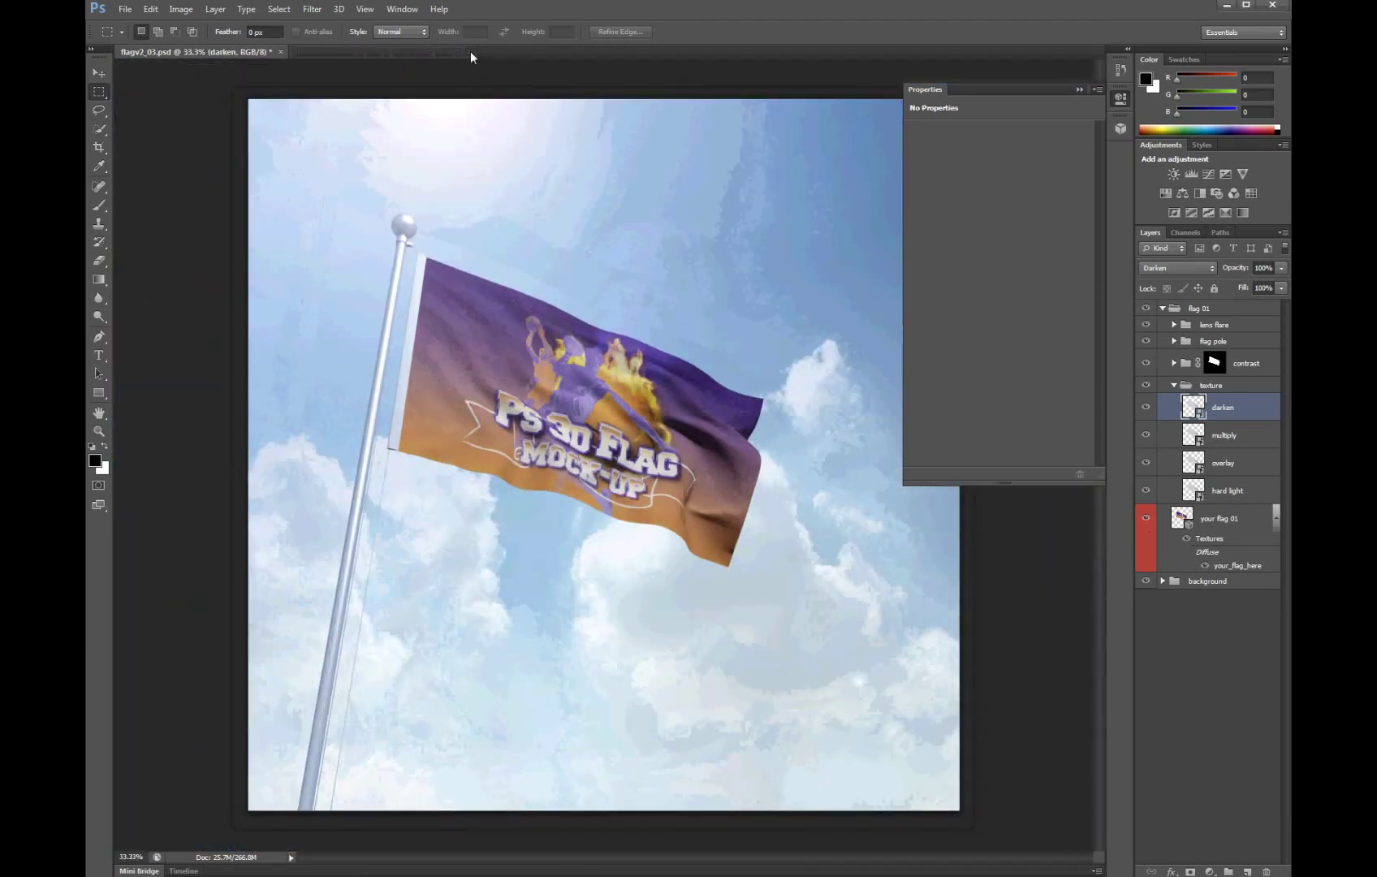
pyautogui.click(280, 52)
pyautogui.click(693, 331)
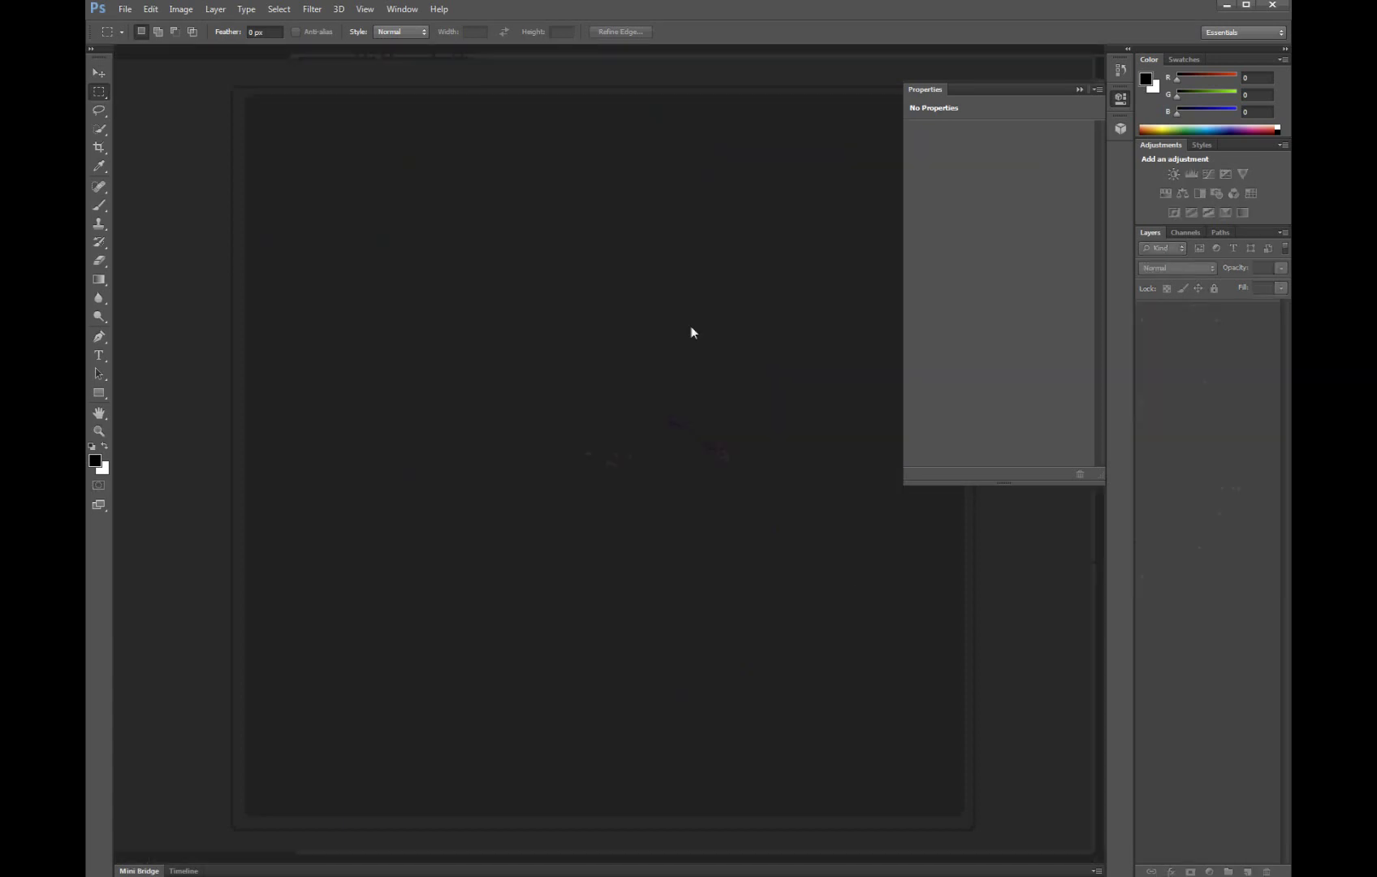